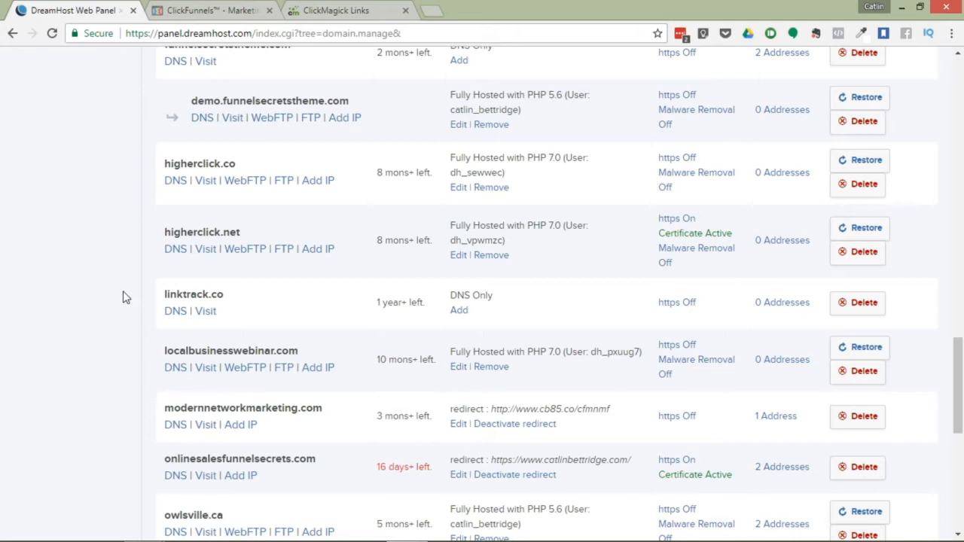
Step: Switch to ClickMagick and open the step-by-step custom domain instructions from the Domain Manager
left_click(337, 9)
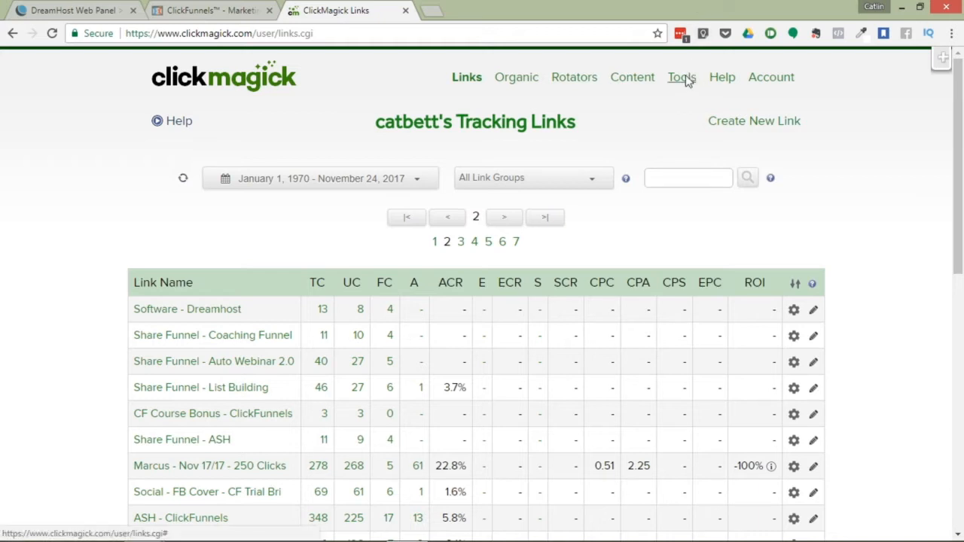
mouse_move(683, 80)
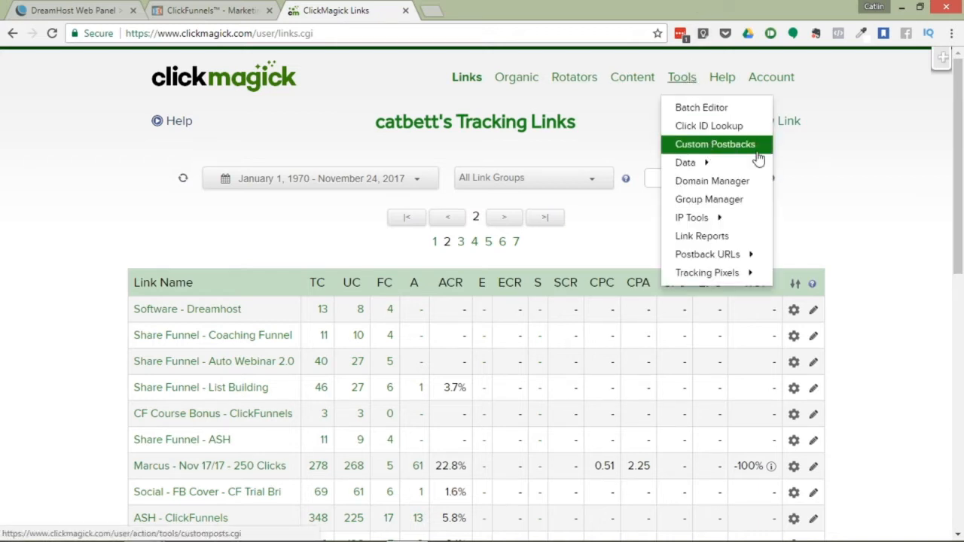
left_click(729, 184)
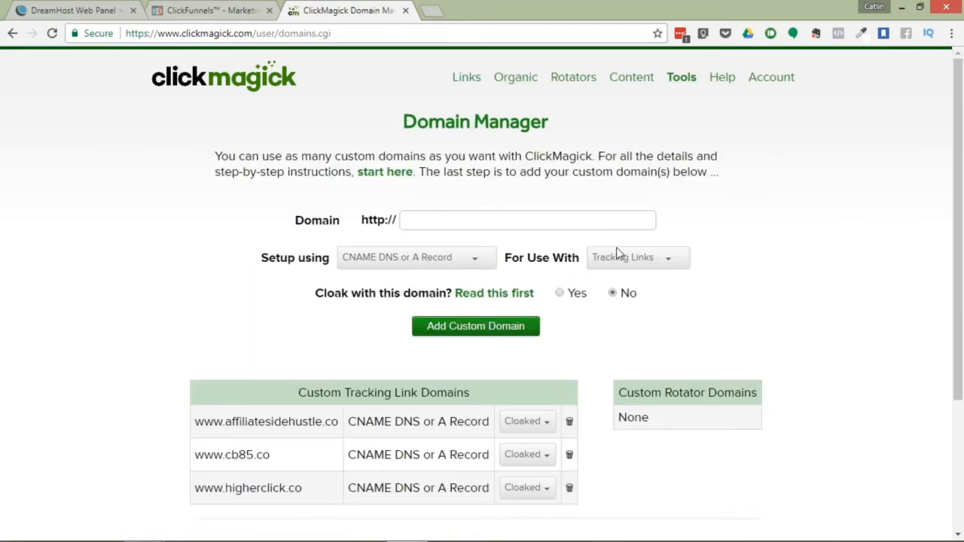
left_click_drag(961, 176, 962, 258)
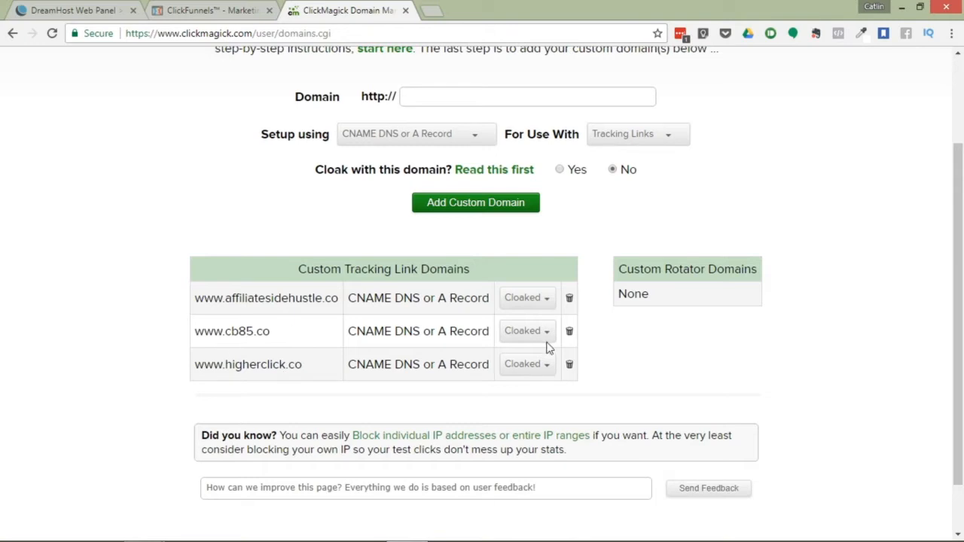
left_click_drag(962, 256, 961, 155)
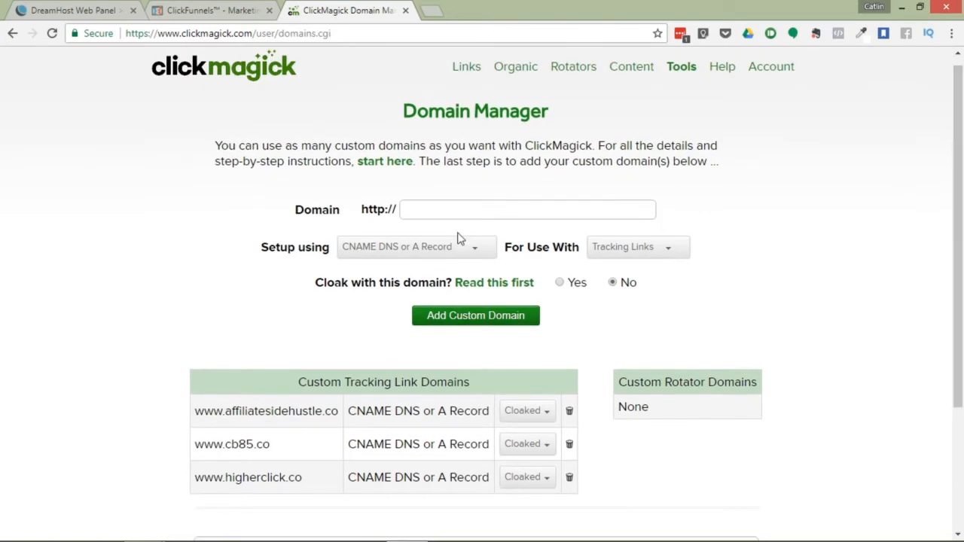
left_click(380, 165)
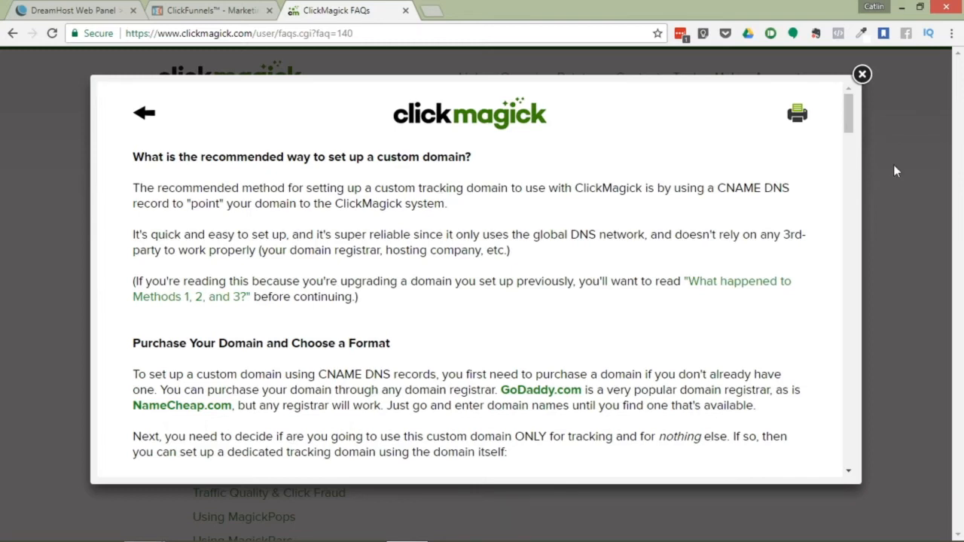
left_click_drag(851, 122, 850, 299)
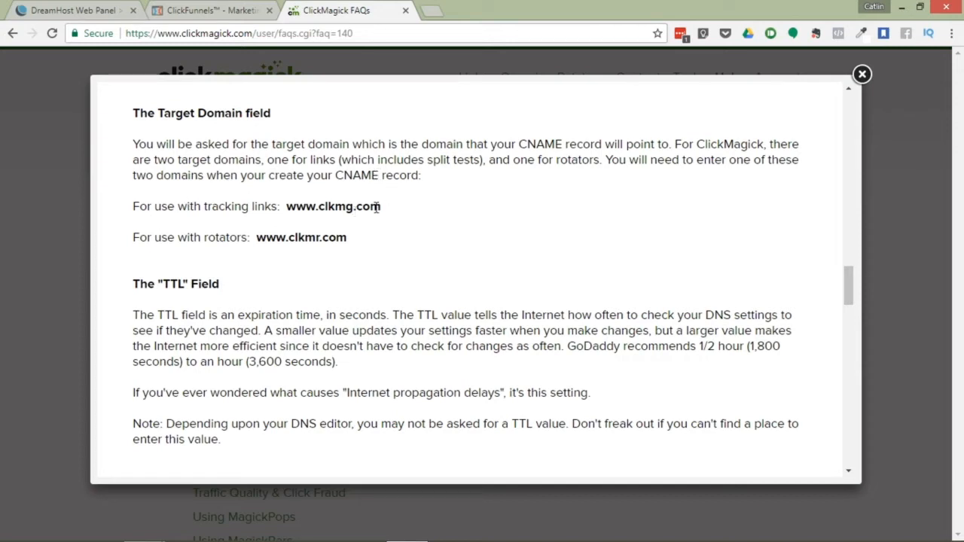
left_click_drag(384, 214, 290, 215)
key("ctrl+c")
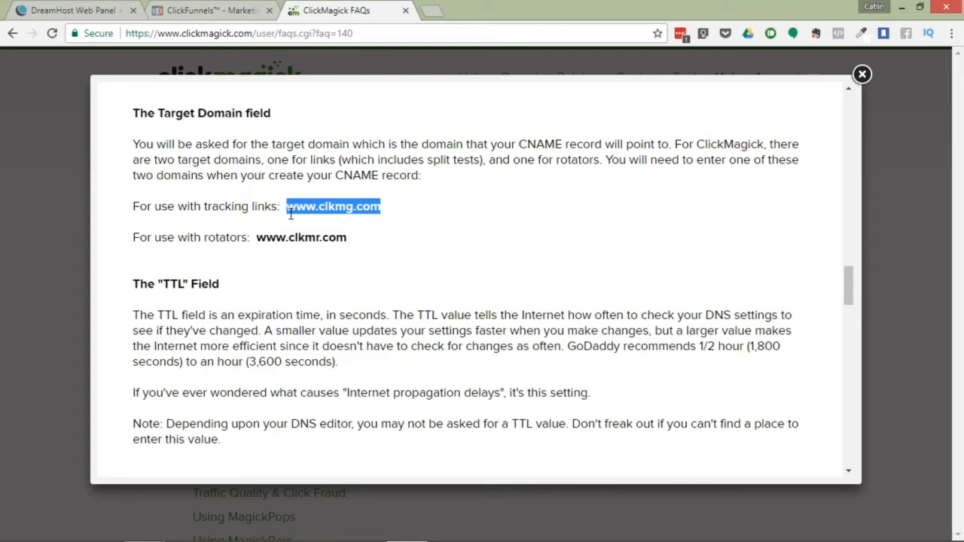
Step: Switch to DreamHost and open the custom DNS record form for linktrack.co
left_click(72, 9)
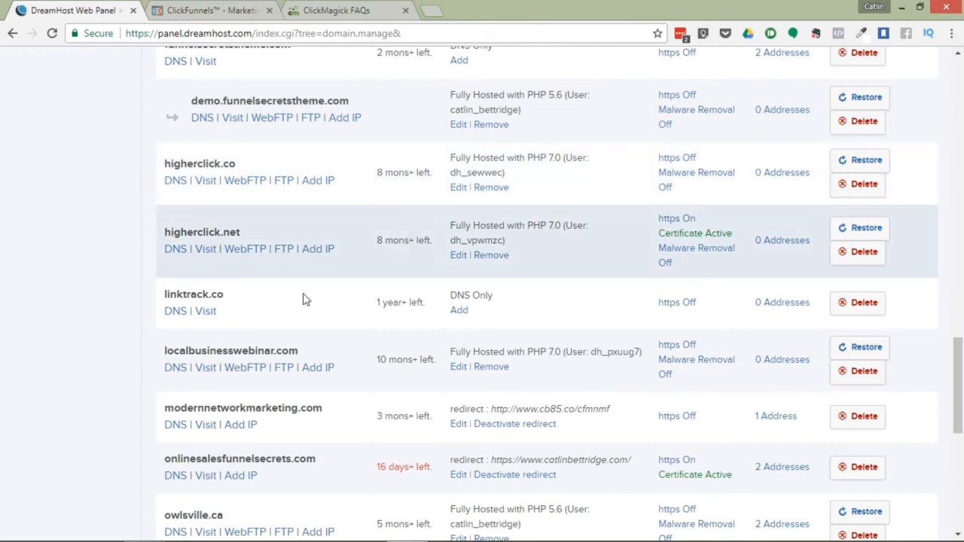
left_click(175, 311)
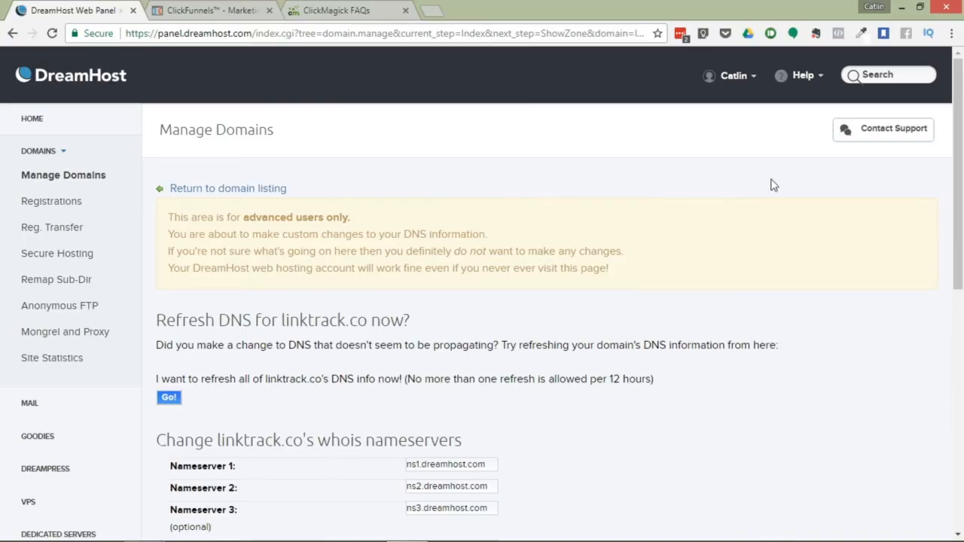
left_click_drag(958, 190, 963, 332)
left_click_drag(960, 313, 957, 360)
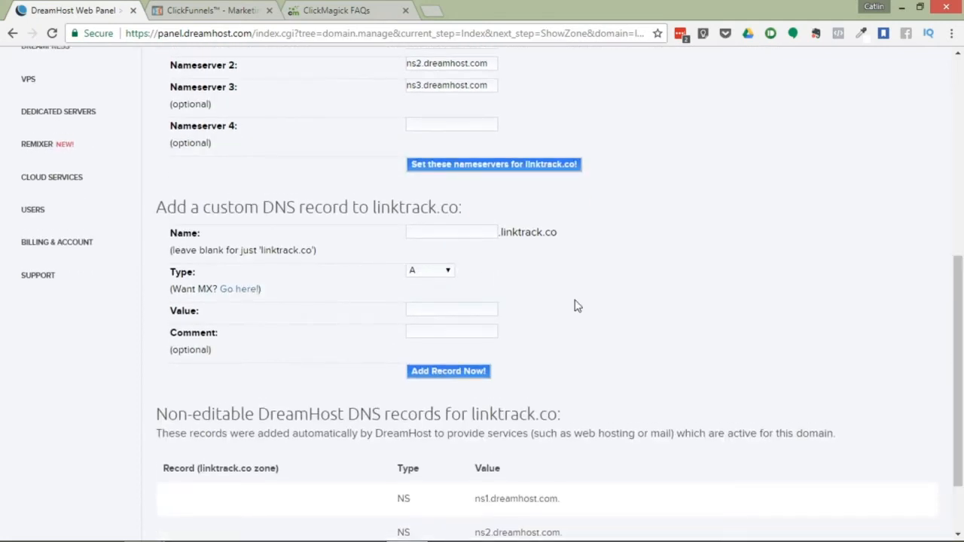
left_click(450, 232)
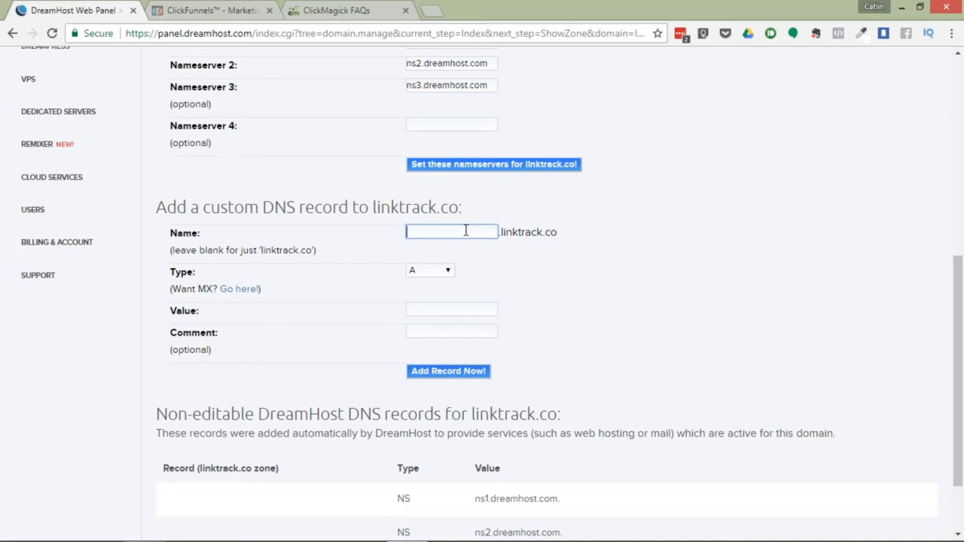
type("www")
left_click(582, 268)
left_click(416, 275)
left_click(422, 295)
left_click(471, 308)
key("ctrl+v")
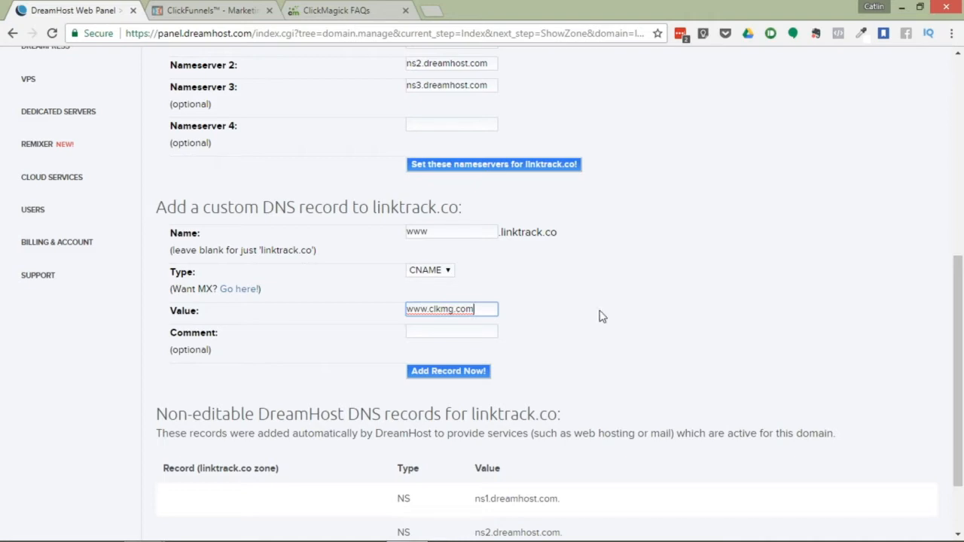
left_click(441, 372)
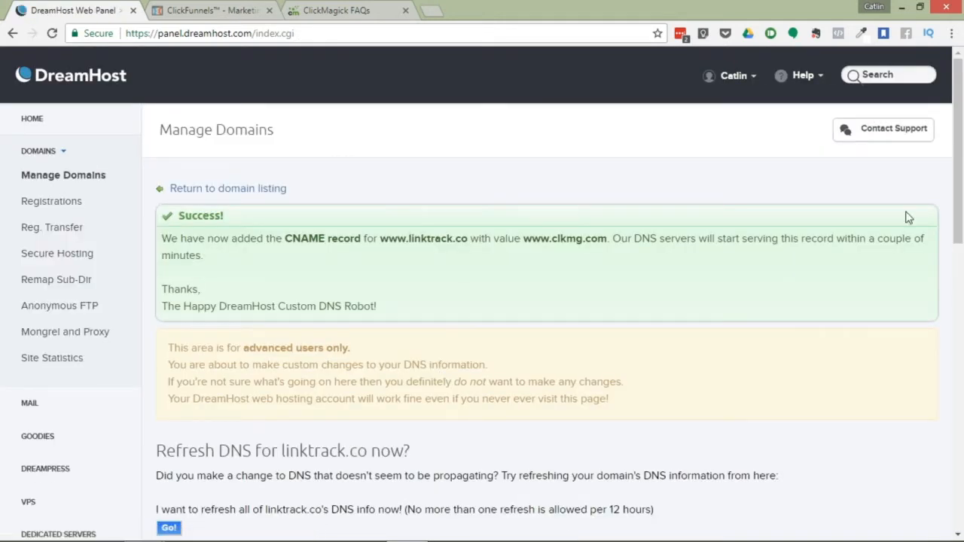
Step: Return to the domain listing and add full hosting to linktrack.co with the default settings
left_click_drag(962, 175, 960, 56)
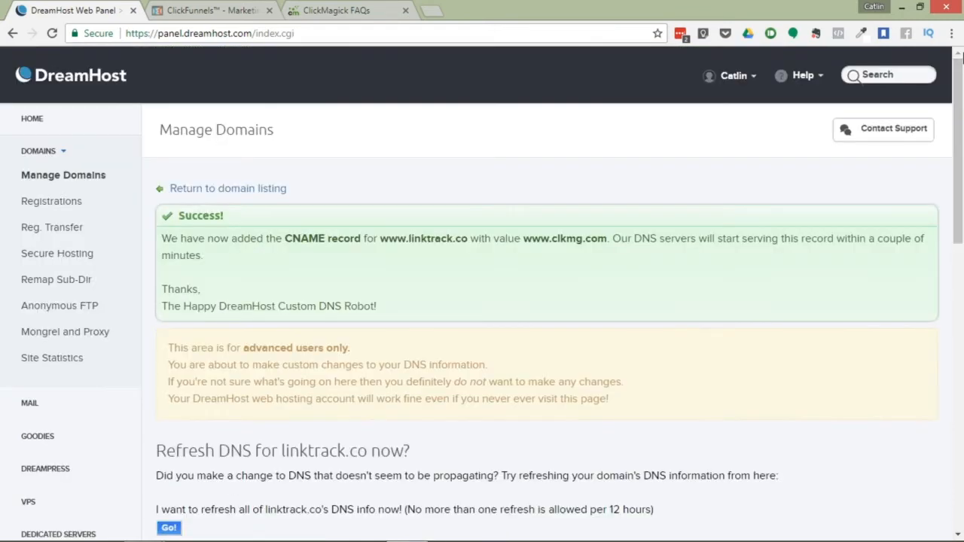
left_click(76, 181)
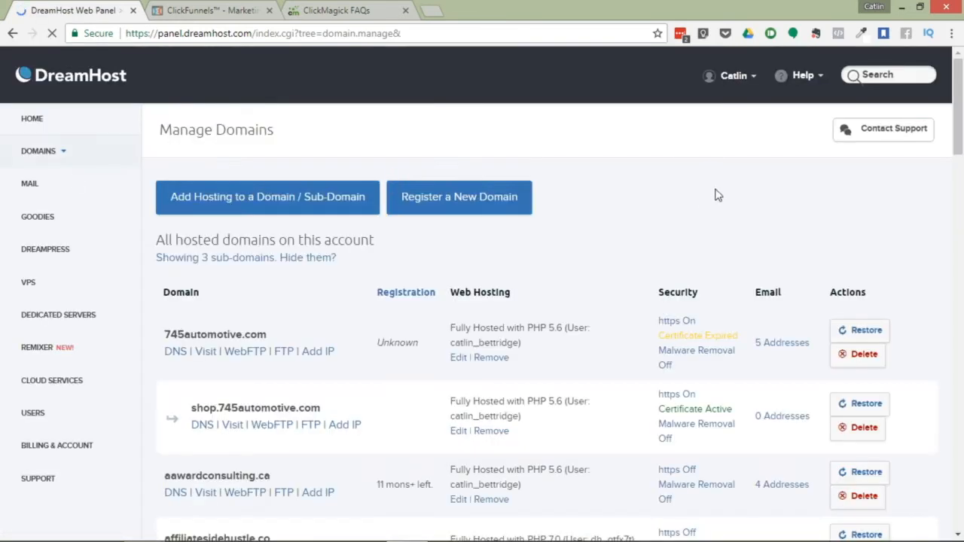
scroll(716, 195, "down", 10)
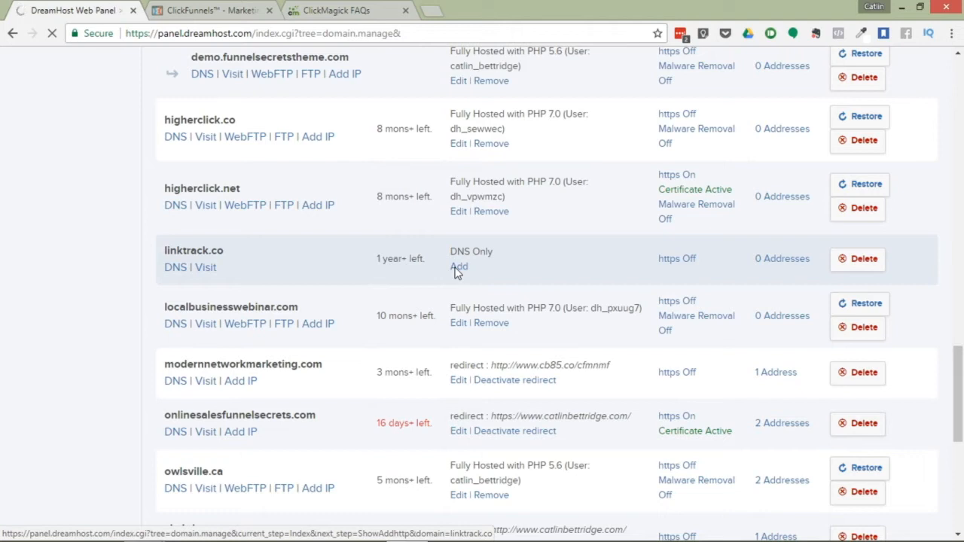
left_click(458, 267)
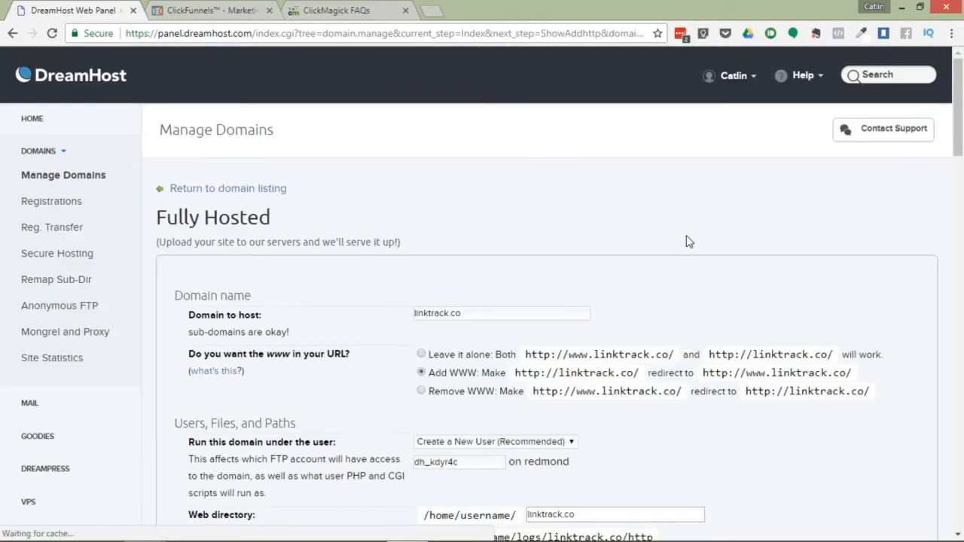
left_click_drag(959, 146, 959, 172)
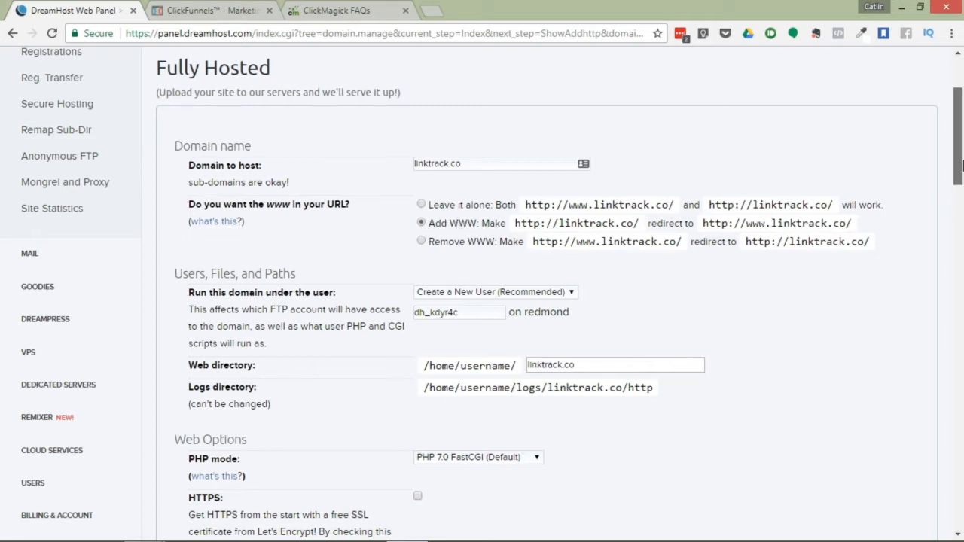
left_click_drag(959, 162, 962, 186)
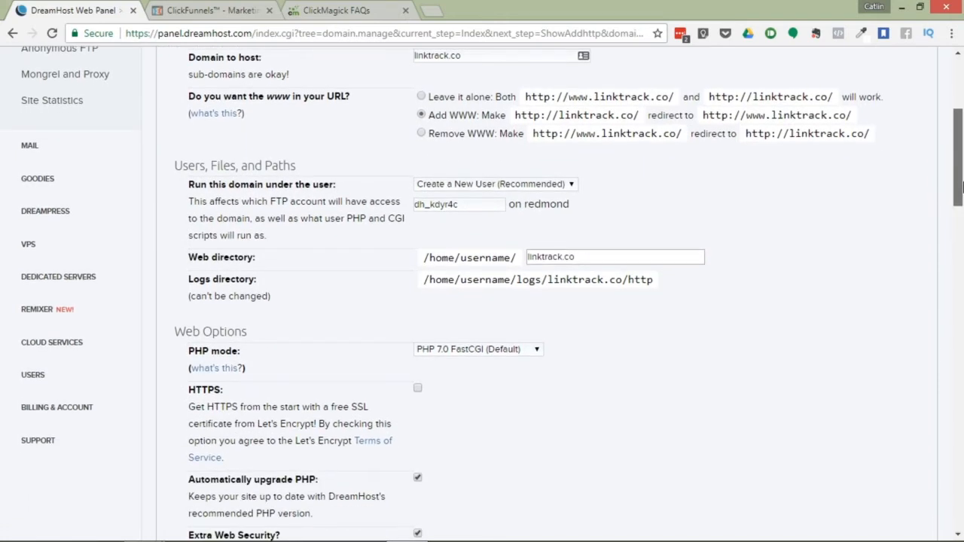
left_click_drag(961, 185, 962, 281)
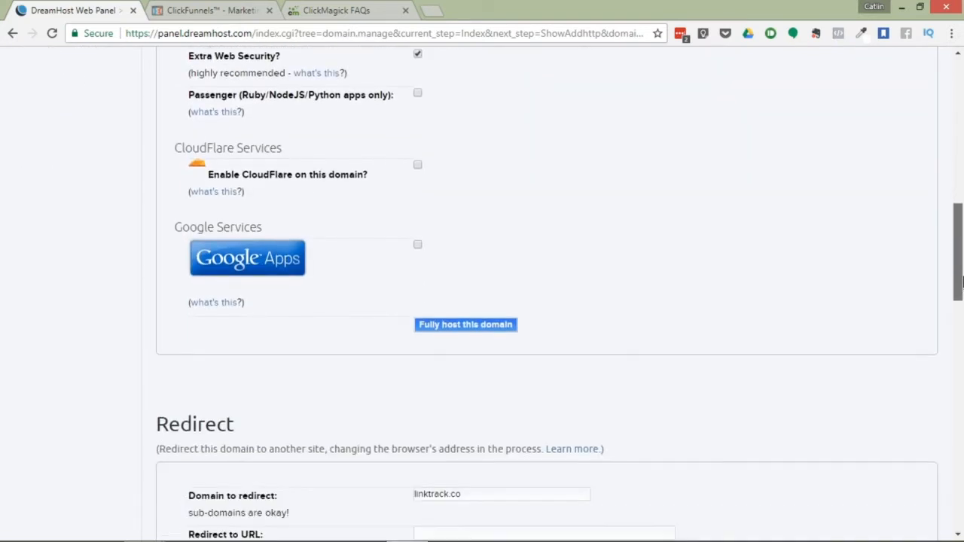
left_click(493, 328)
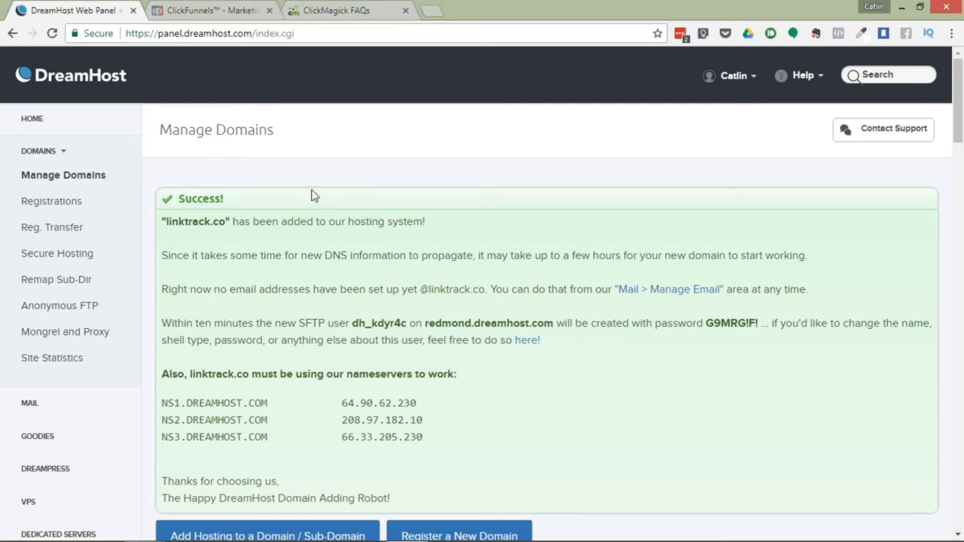
Step: Switch back to ClickMagick, close the custom domain instructions and reopen the Domain Manager
left_click(344, 7)
left_click(862, 74)
left_click(685, 80)
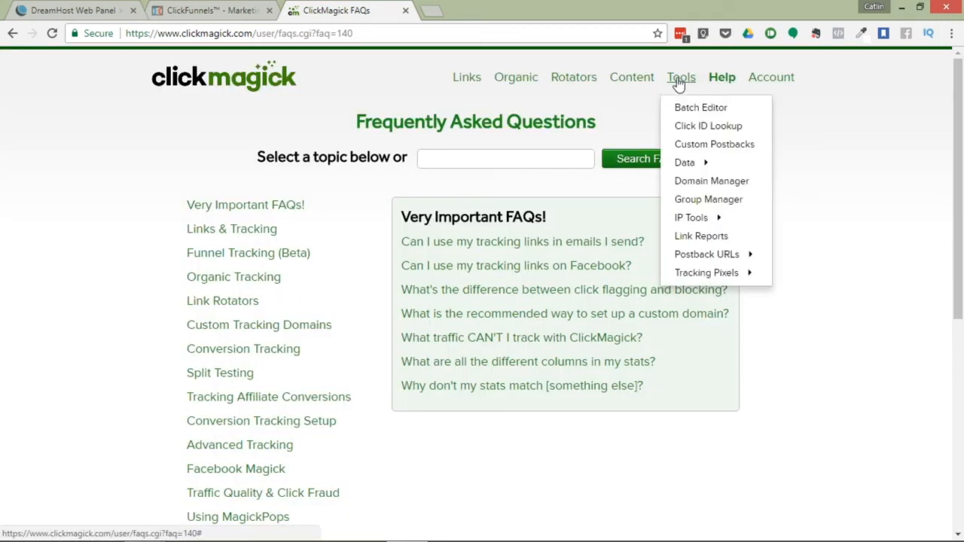
left_click(717, 183)
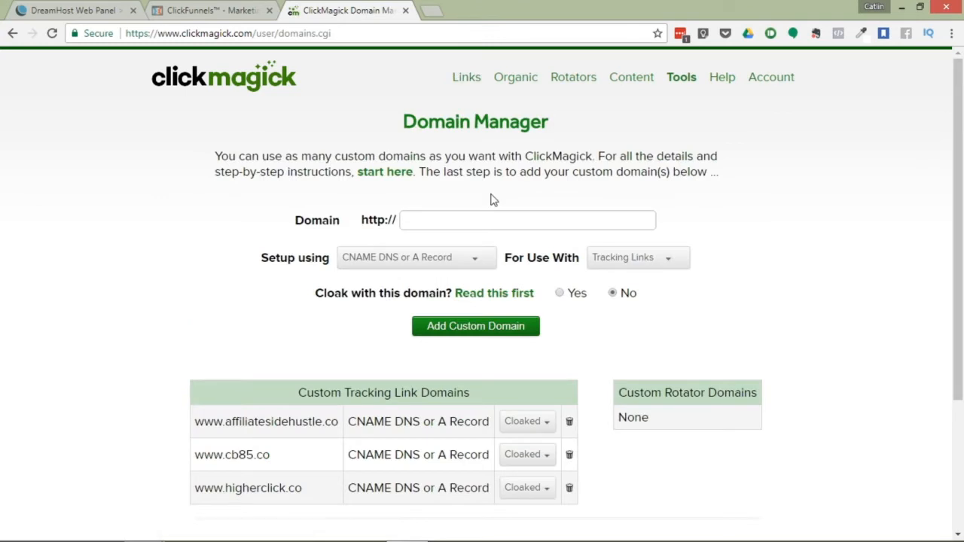
left_click(437, 217)
type("www.ll")
type("nk")
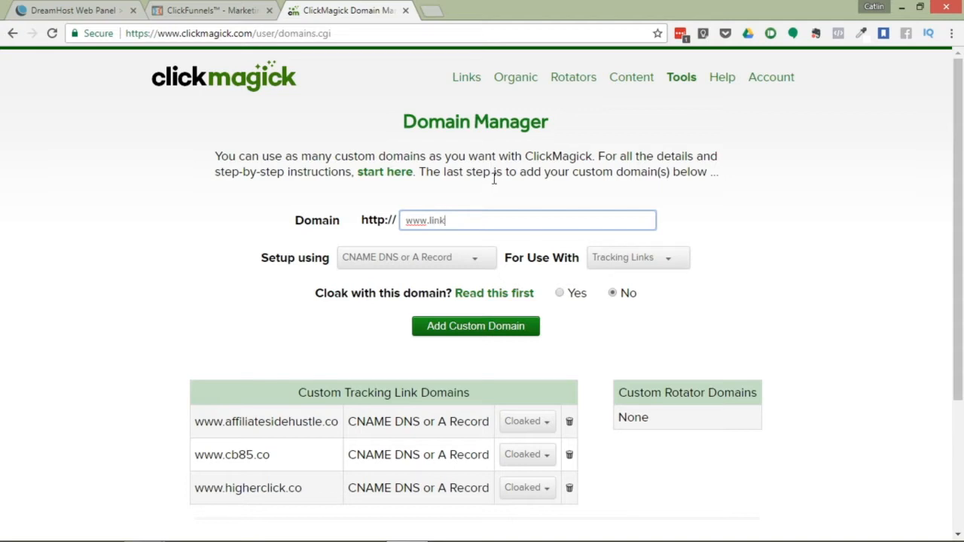
type("track.co")
left_click(417, 263)
left_click(420, 275)
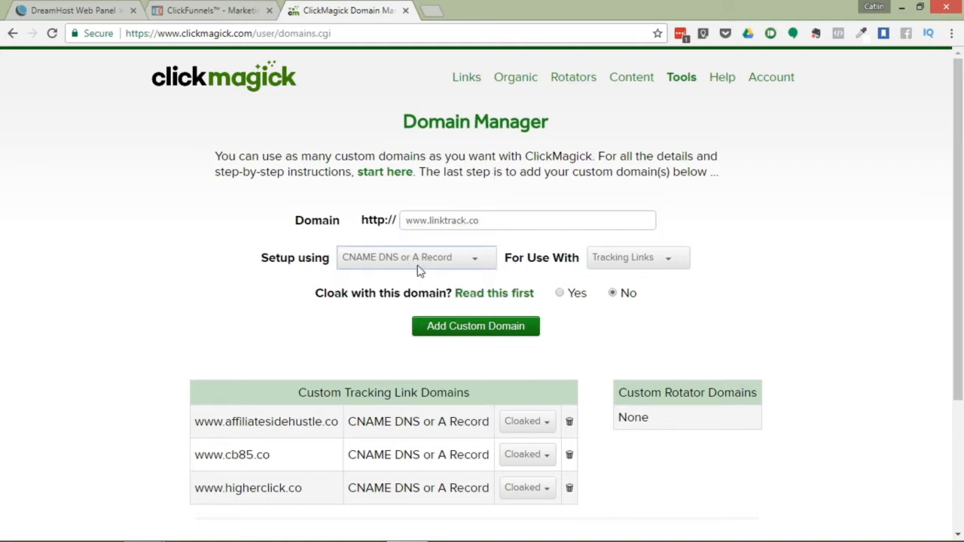
left_click(649, 256)
left_click(650, 257)
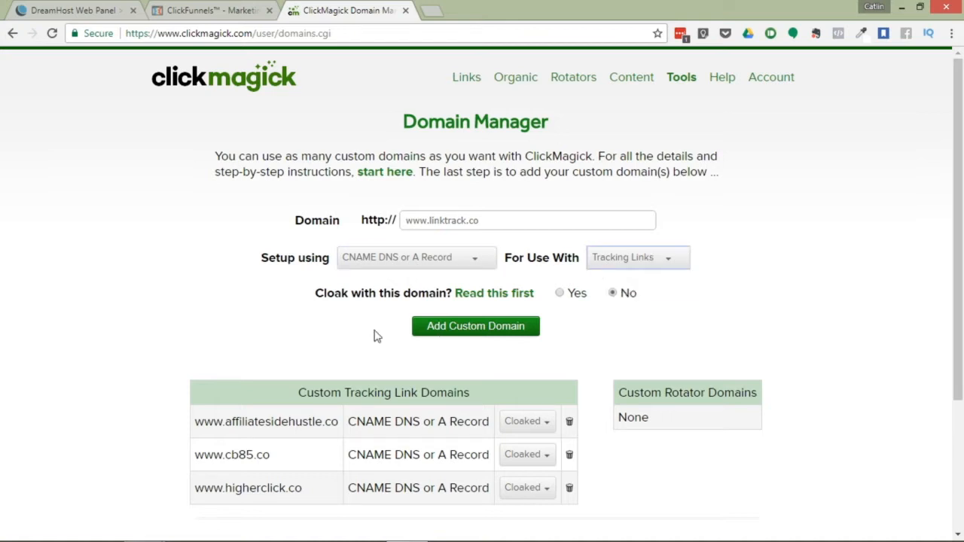
left_click(559, 294)
left_click(477, 328)
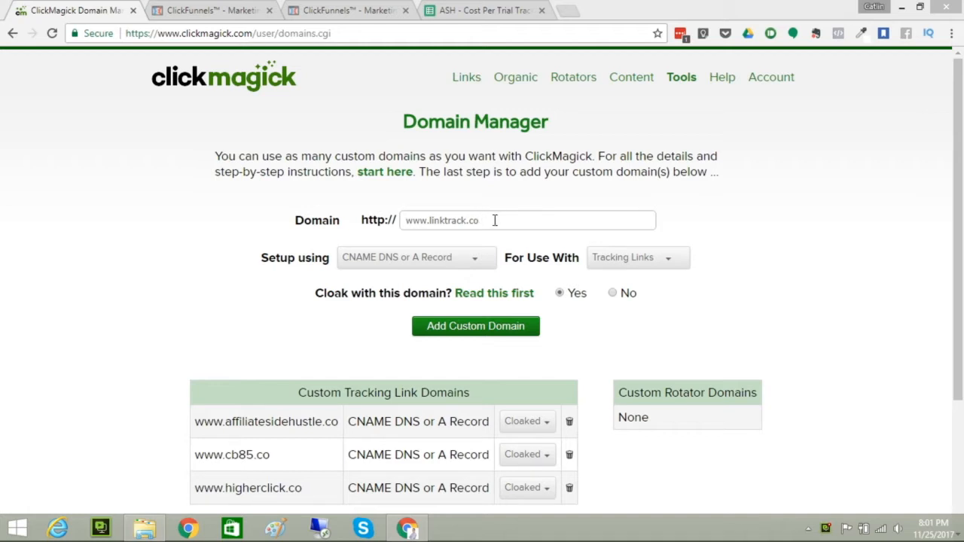
left_click(486, 332)
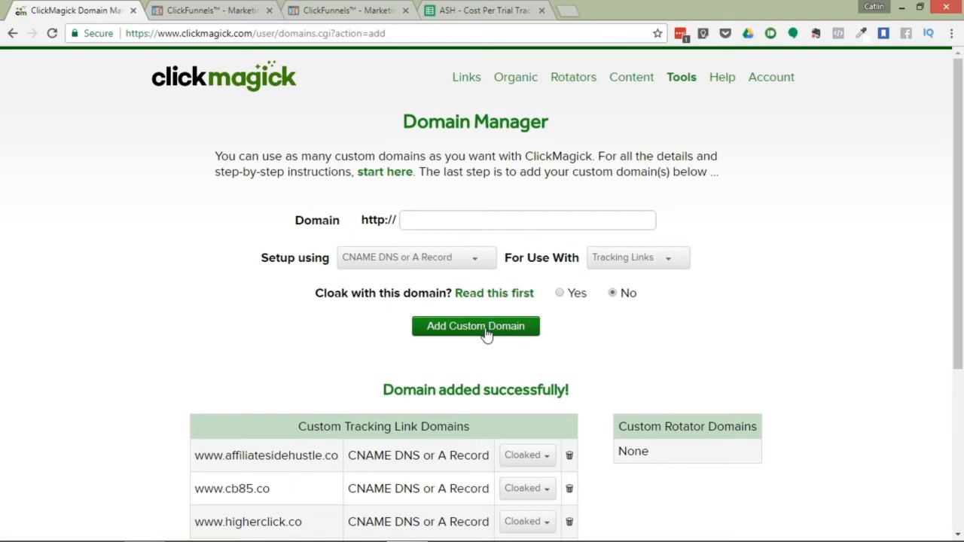
Step: Check the list of custom tracking link domains, and open the Tracking Pixel Builder at the action tracking pixel code
left_click_drag(960, 234, 962, 403)
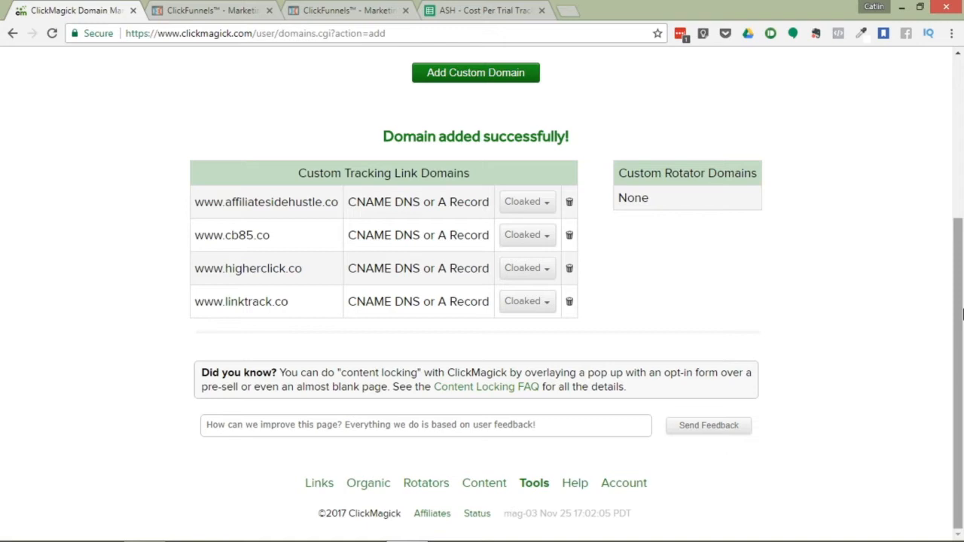
left_click_drag(962, 315, 962, 147)
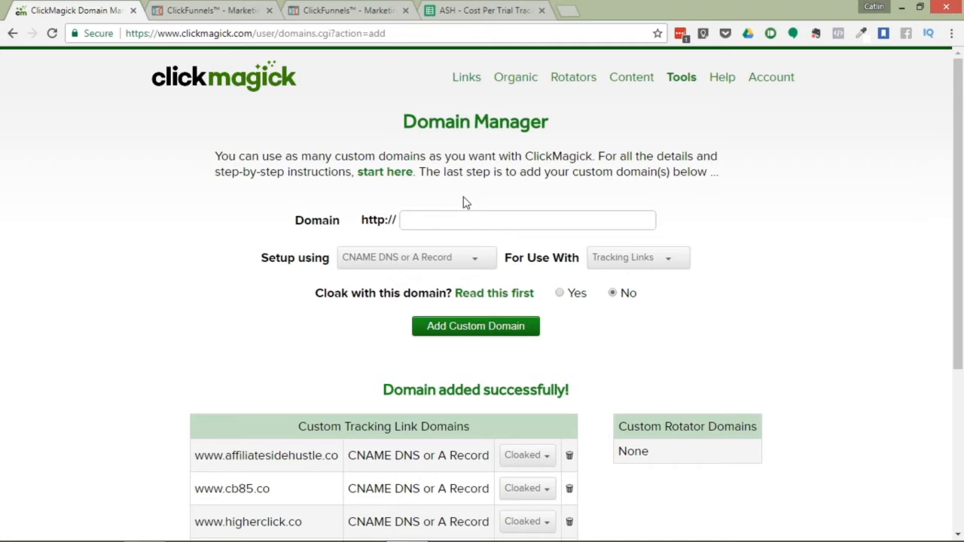
left_click(685, 82)
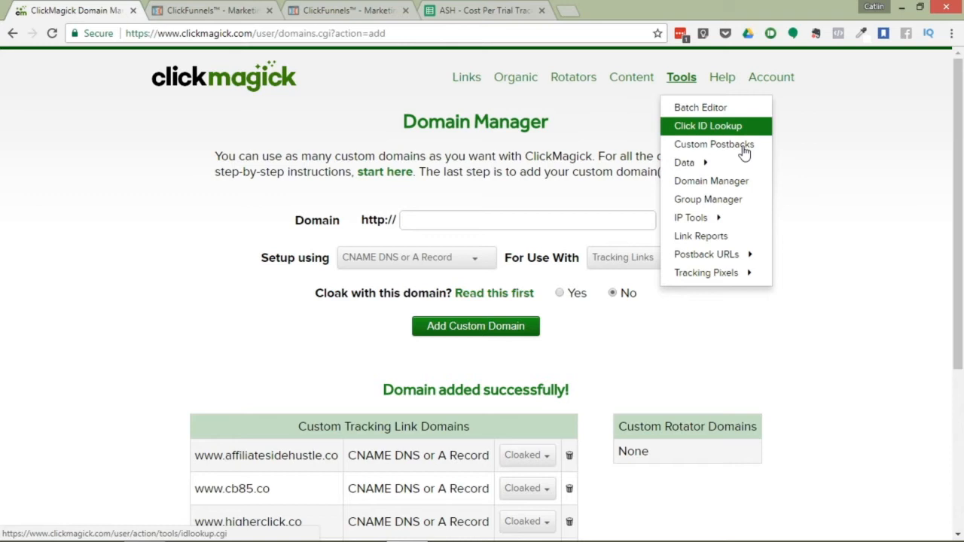
mouse_move(731, 276)
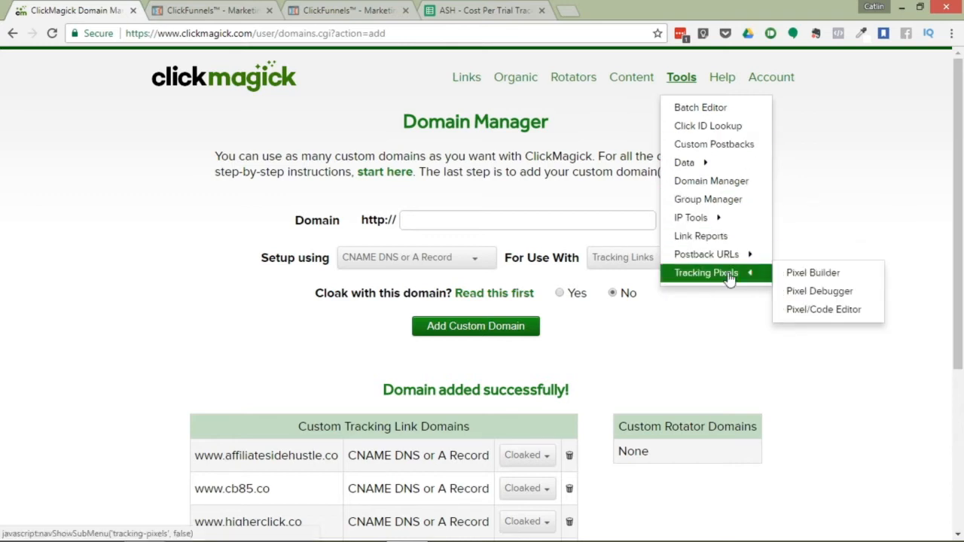
left_click(814, 274)
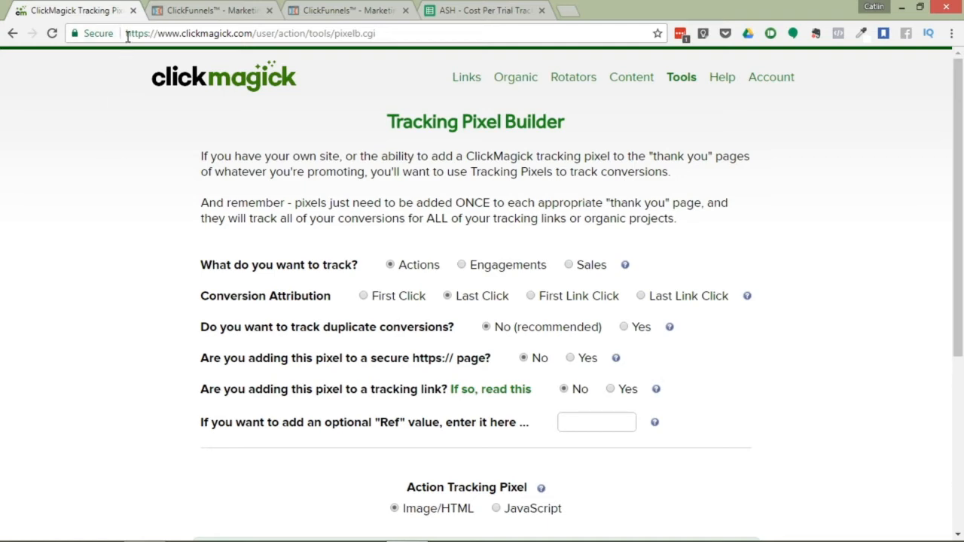
left_click_drag(127, 34, 151, 36)
left_click(738, 352)
left_click_drag(962, 273, 922, 361)
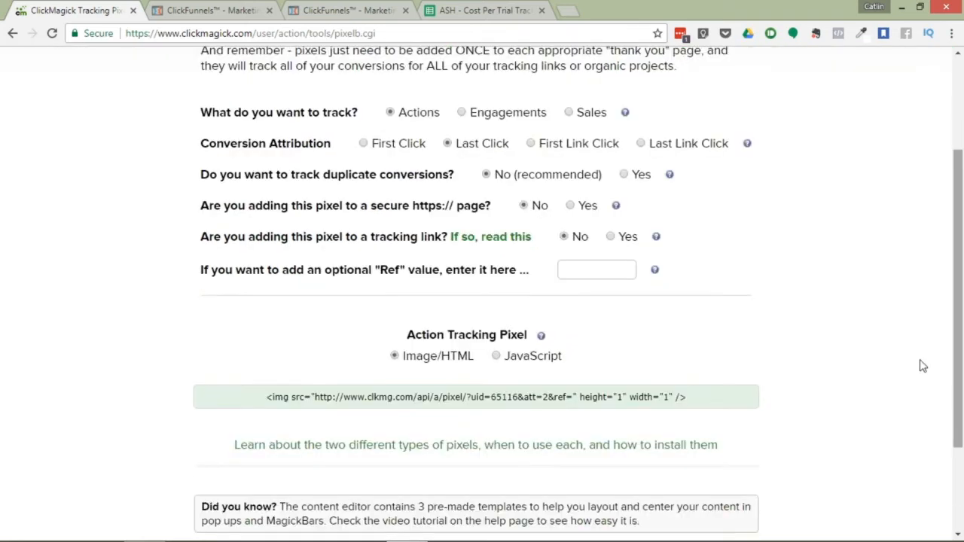
Step: Switch the action tracking pixel to JavaScript and copy the full ClickMagick pixel code
left_click(497, 357)
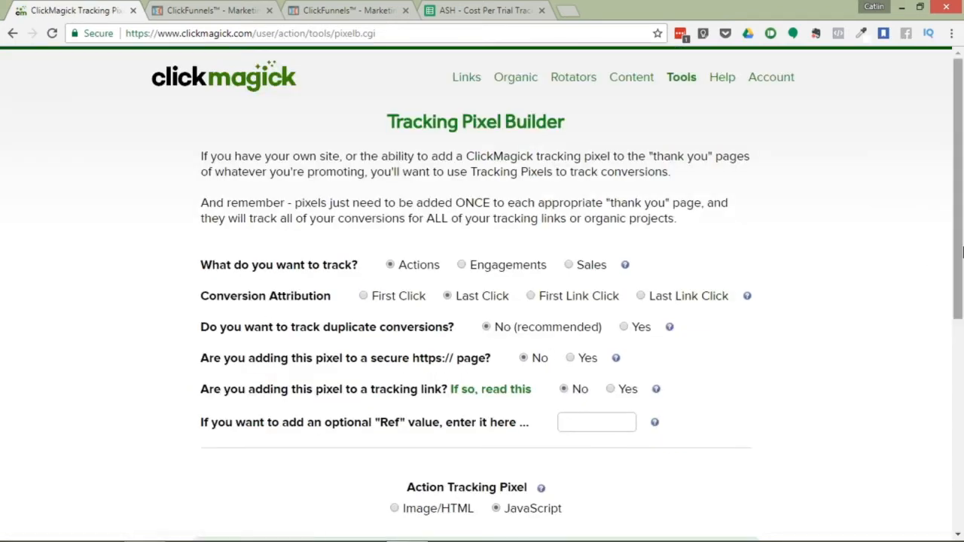
left_click_drag(961, 253, 962, 420)
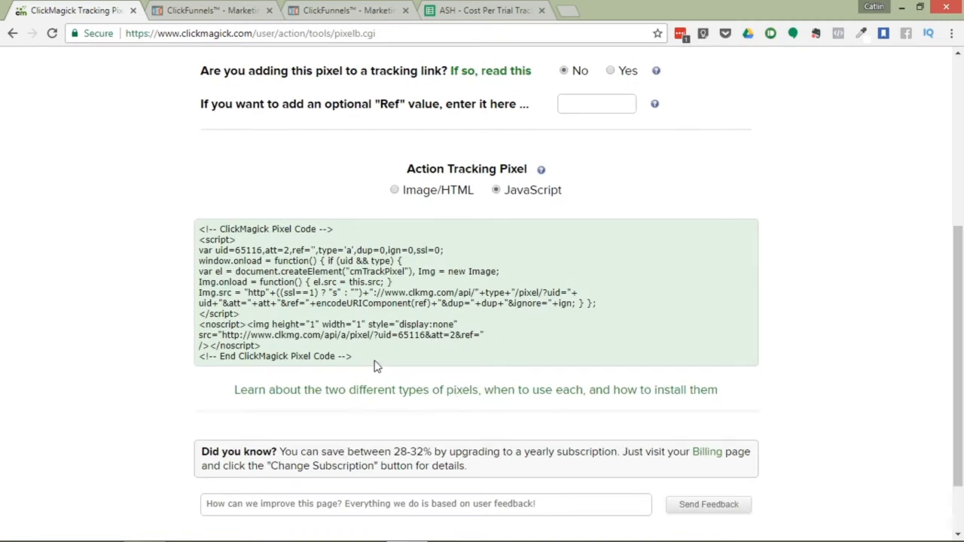
left_click_drag(370, 364, 177, 236)
key("ctrl+c")
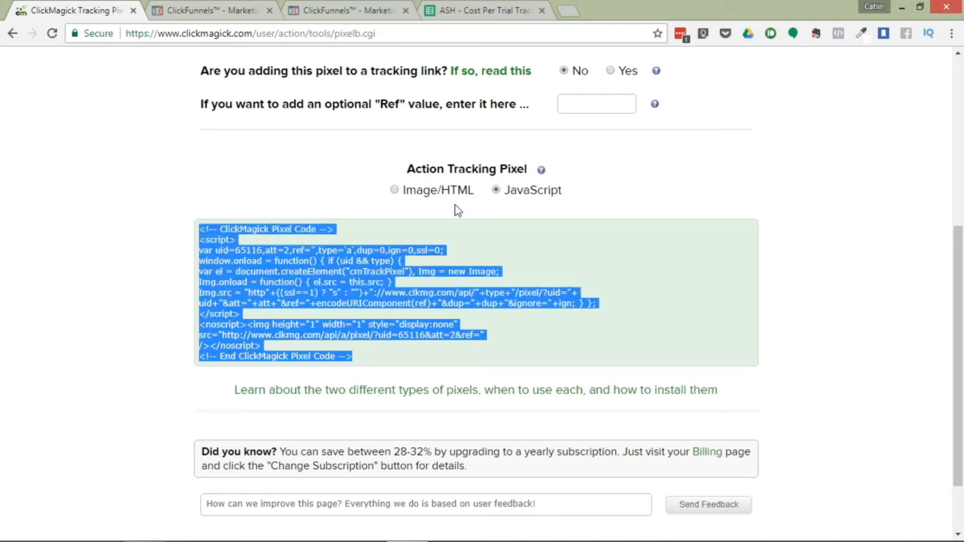
Step: Switch to ClickFunnels and open the funnel's Thank You page in the page editor
left_click(358, 10)
left_click(185, 7)
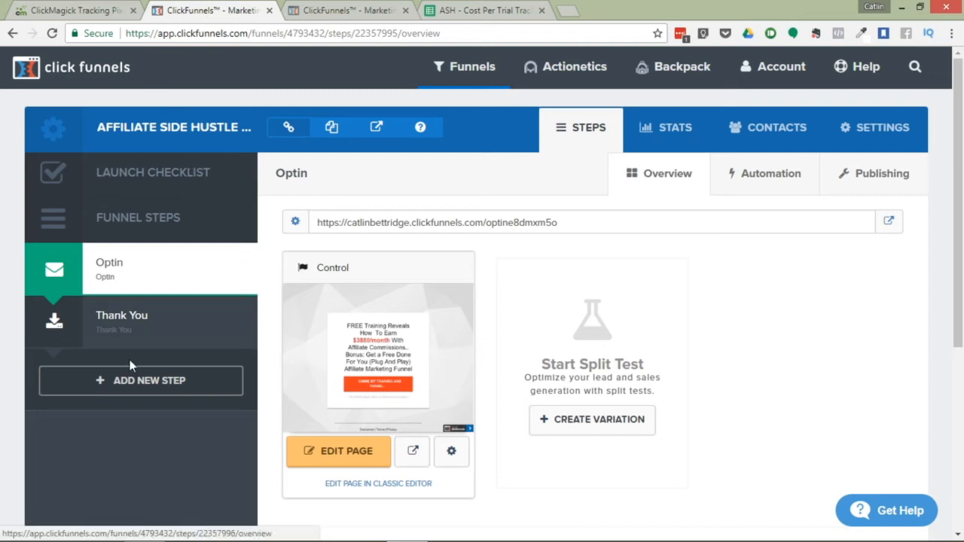
left_click(128, 320)
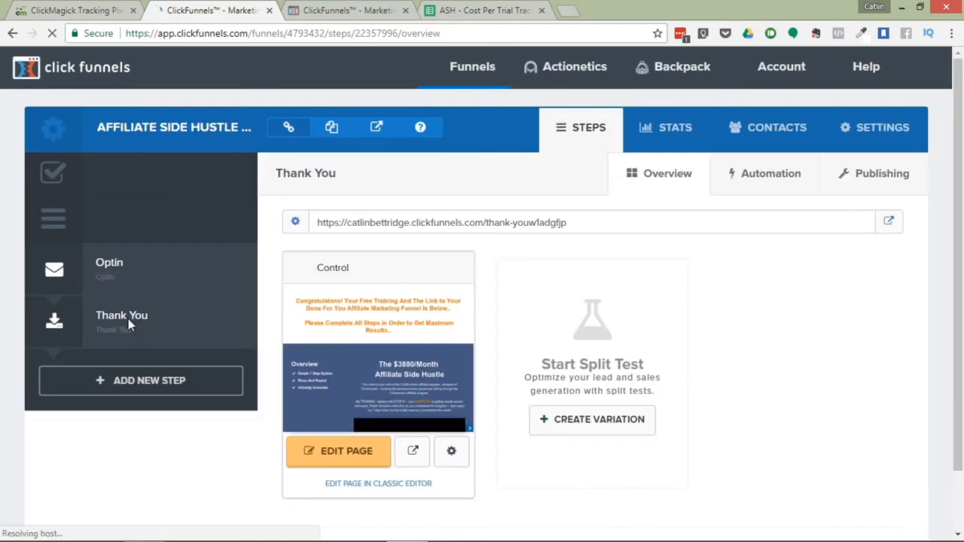
left_click(348, 450)
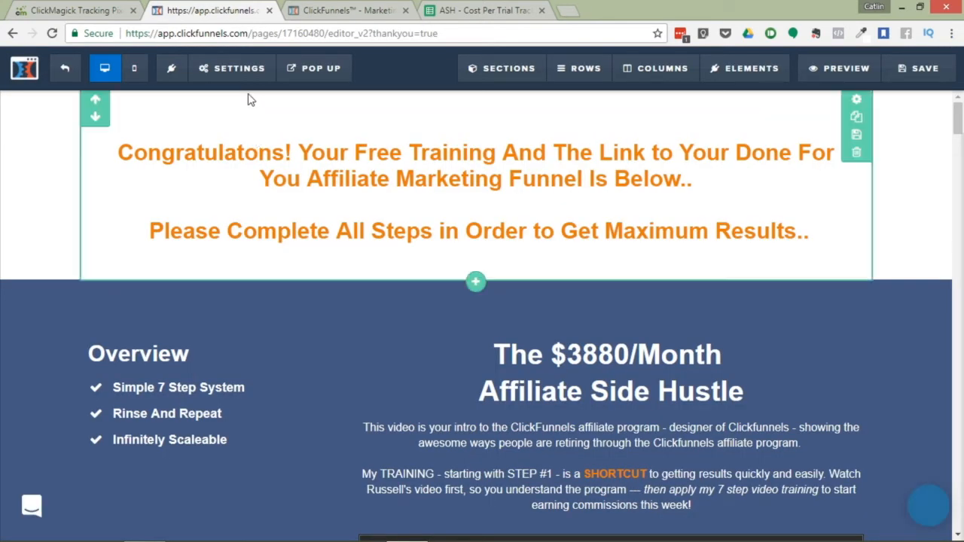
Step: Paste the copied ClickMagick pixel into the Thank You page's header tracking code and save the page
left_click(230, 71)
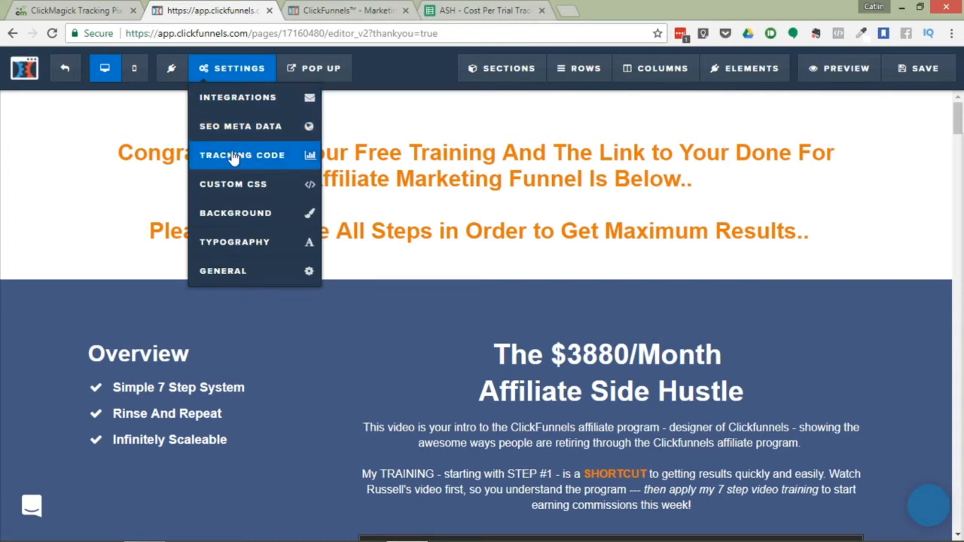
left_click(233, 156)
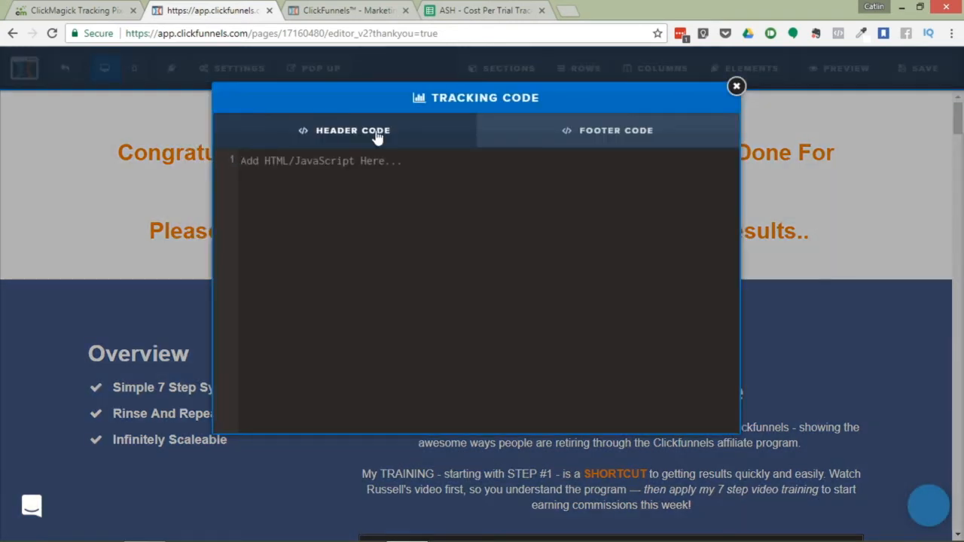
left_click(358, 164)
key("ctrl+v")
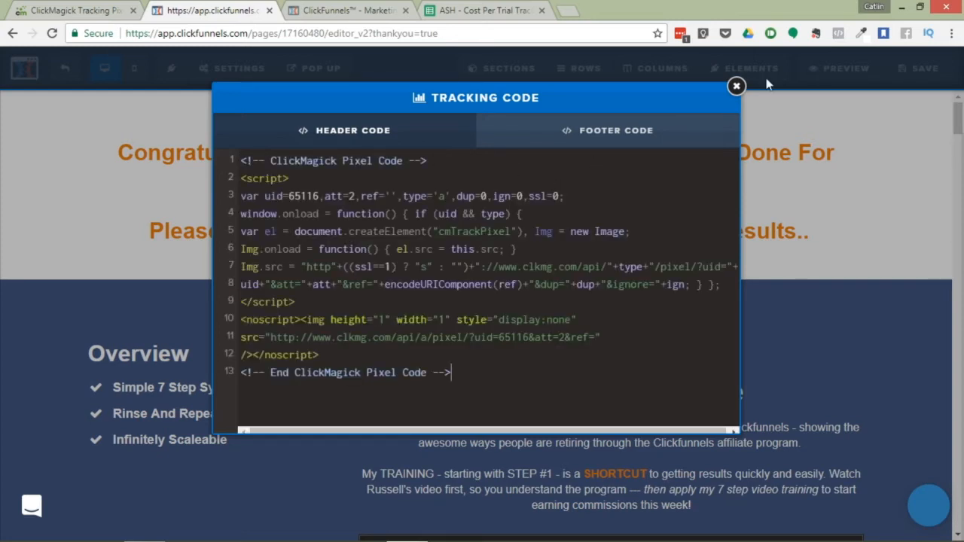
left_click(735, 87)
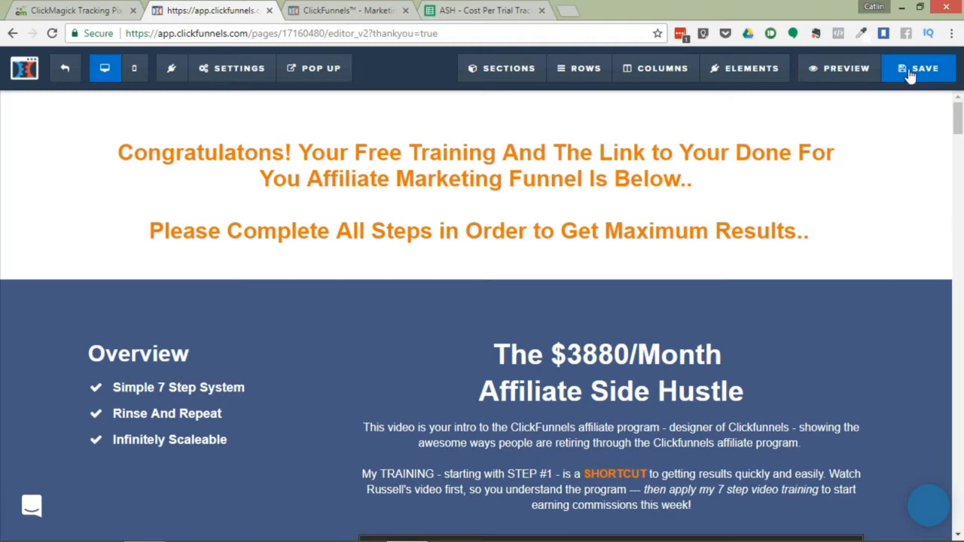
left_click(909, 72)
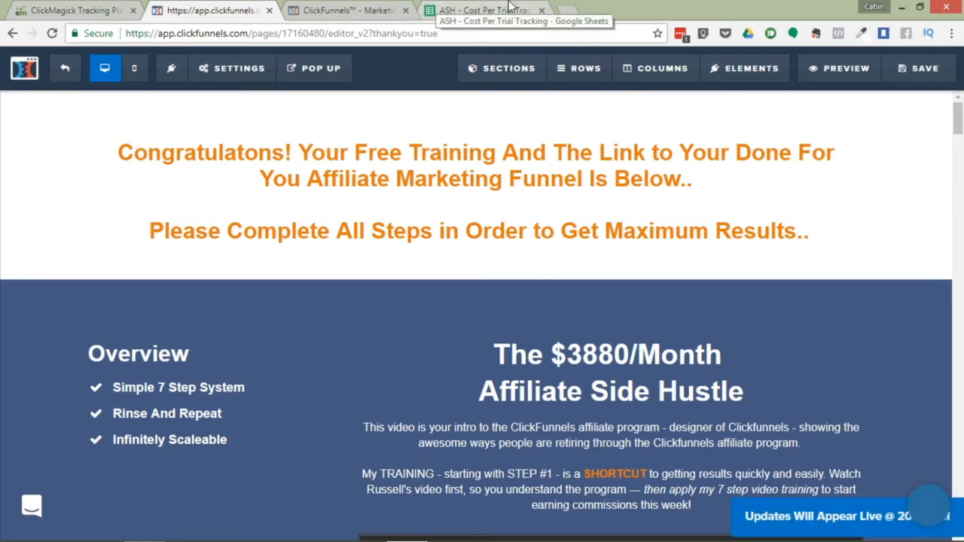
Step: Return to ClickMagick and open the Group Manager
left_click(85, 7)
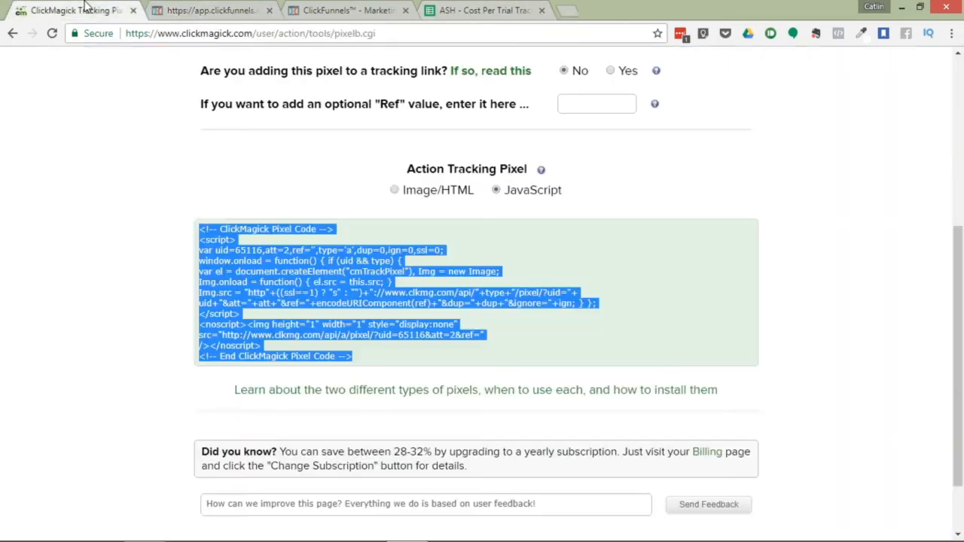
left_click_drag(961, 297, 962, 108)
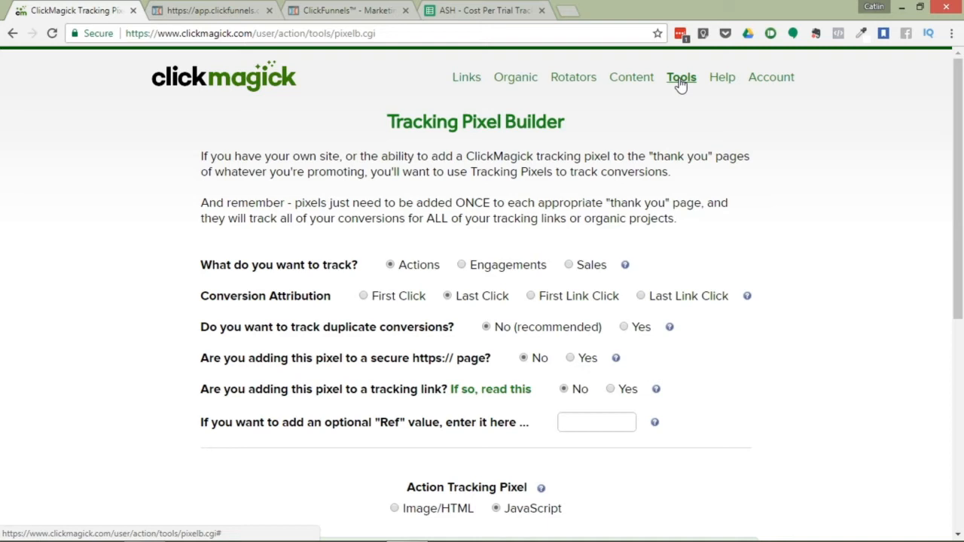
left_click(680, 83)
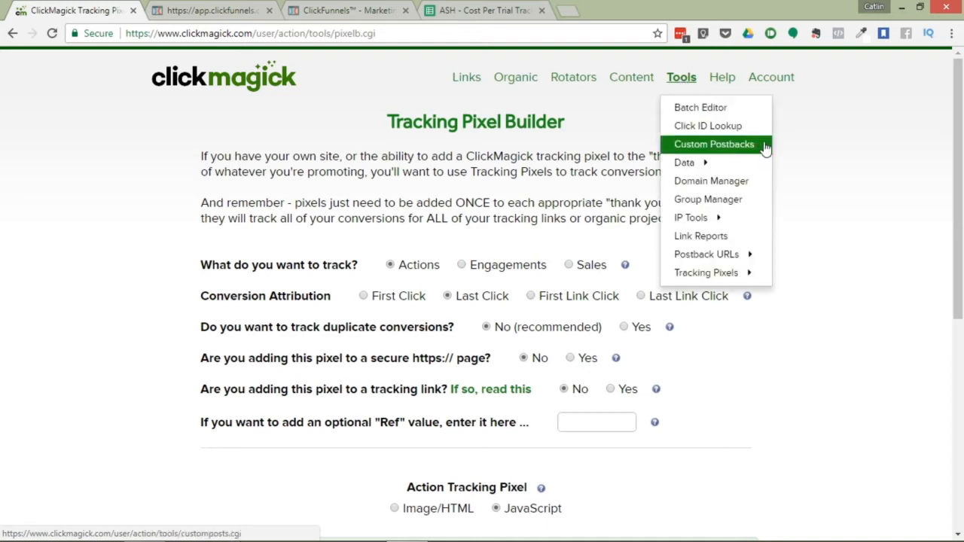
left_click(729, 199)
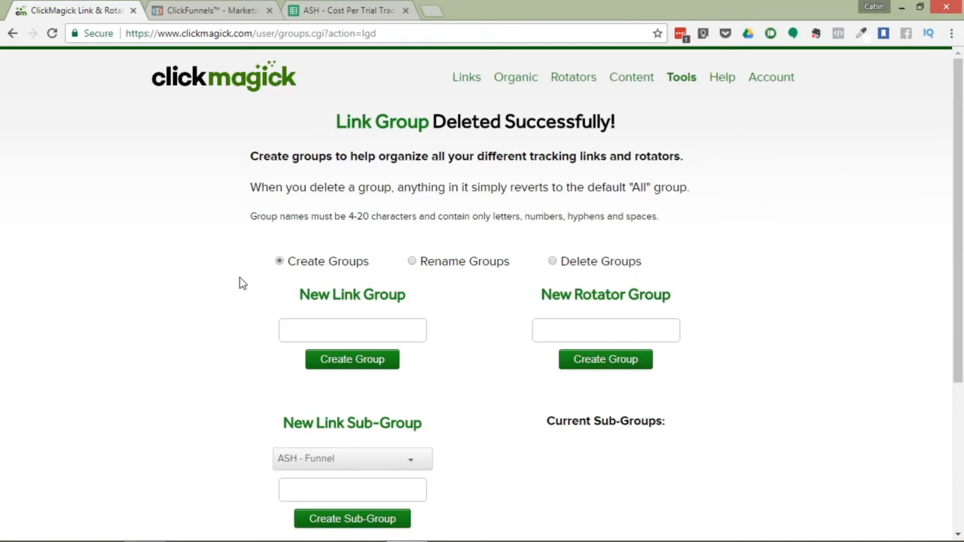
Step: Create a new link group named "Funnel - Example"
left_click(344, 357)
left_click(595, 152)
left_click(360, 331)
type("Funn")
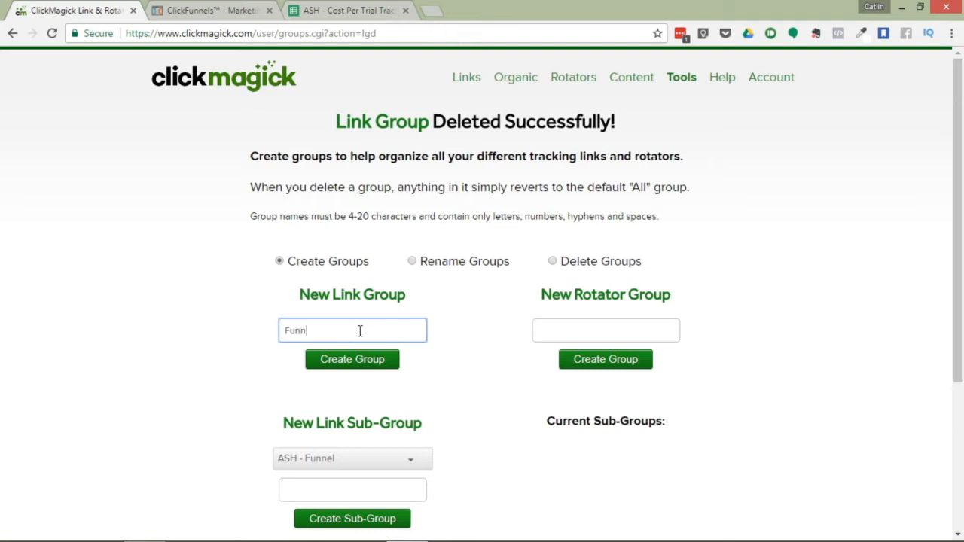
type("el - Example")
left_click(329, 361)
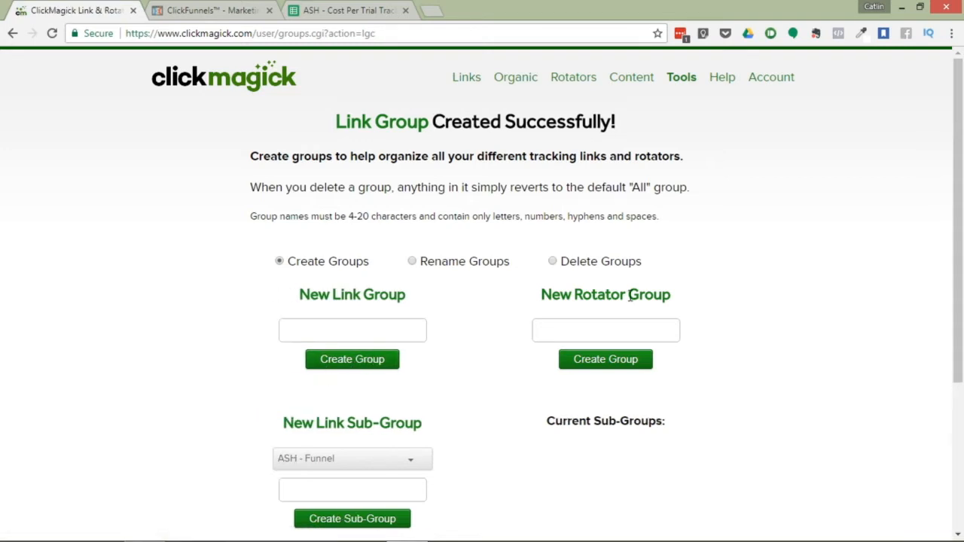
Step: Open the tracking links list and filter it to the "Funnel - Example" link group
left_click(463, 79)
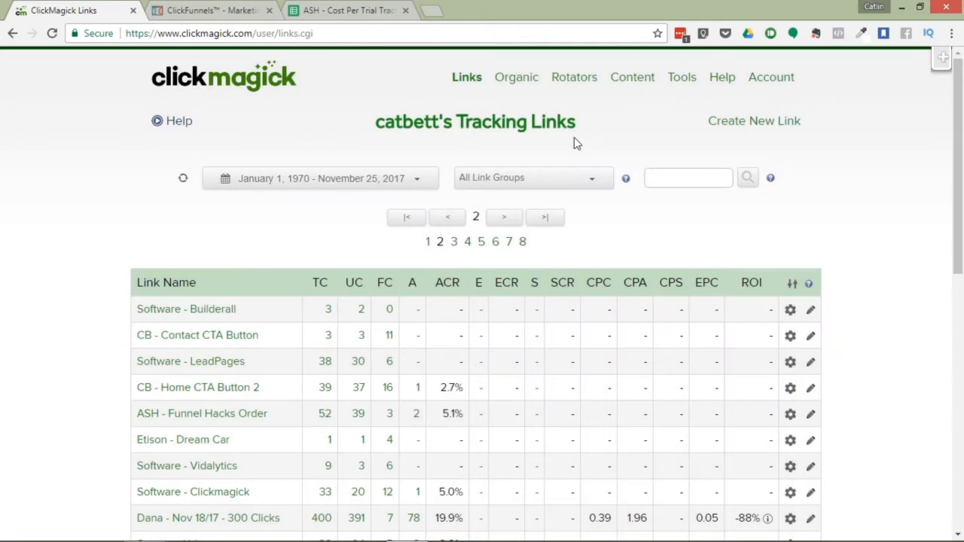
left_click(518, 181)
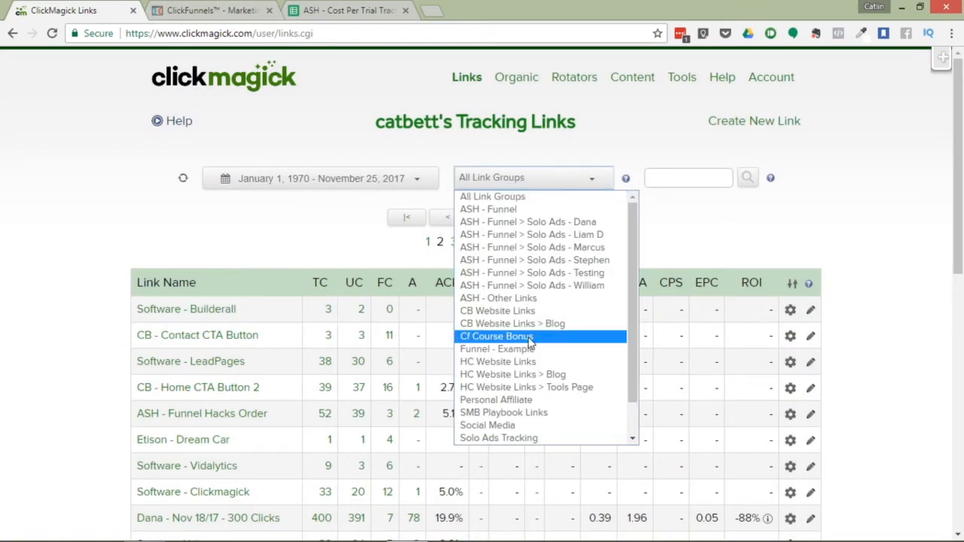
left_click(483, 349)
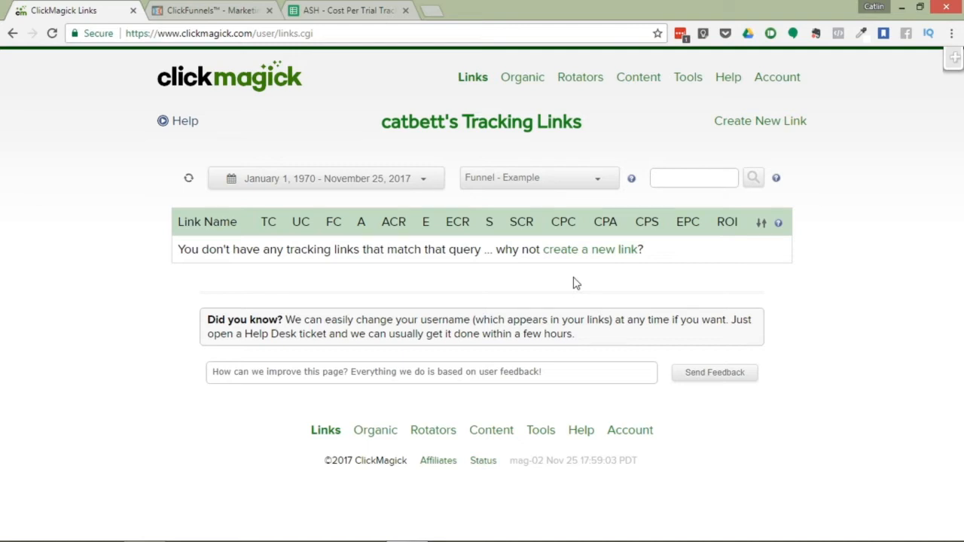
left_click(607, 252)
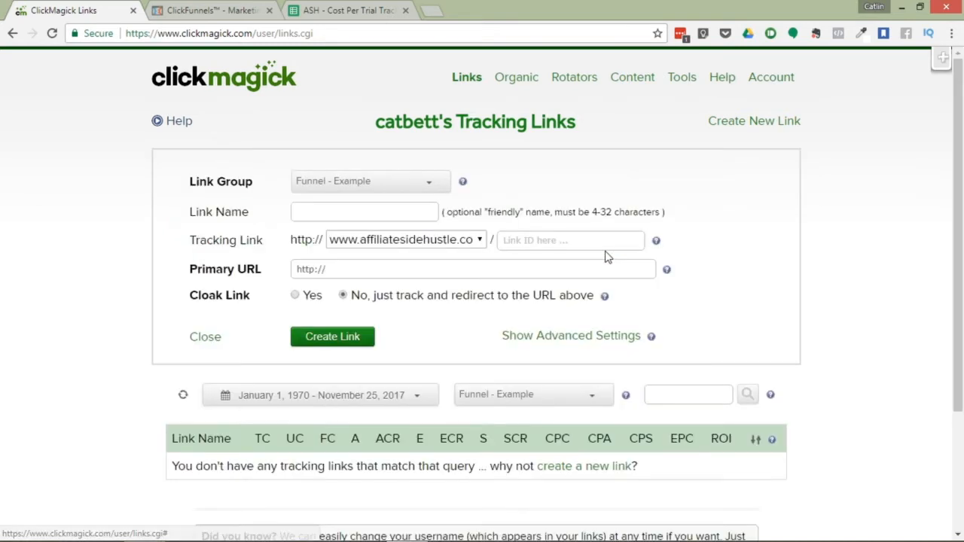
left_click(339, 187)
left_click(338, 187)
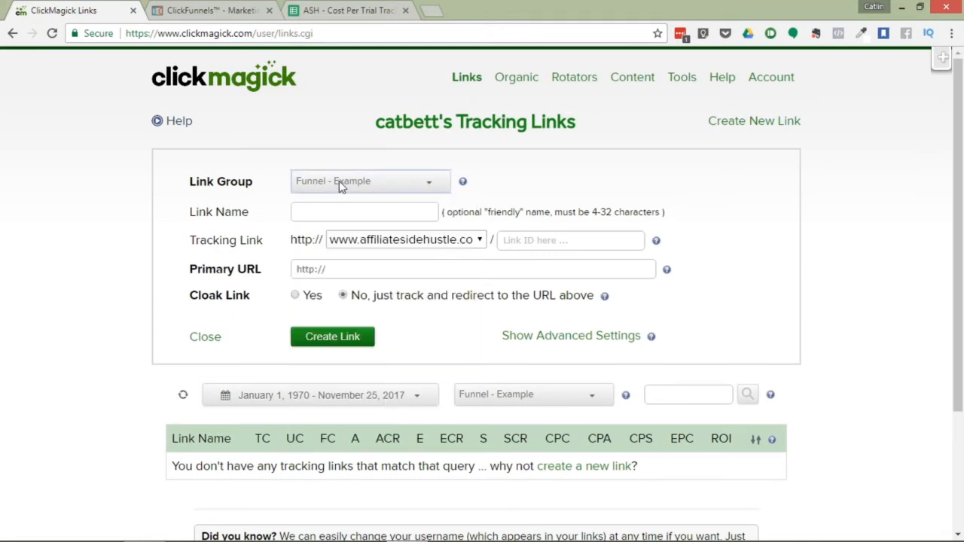
left_click(350, 212)
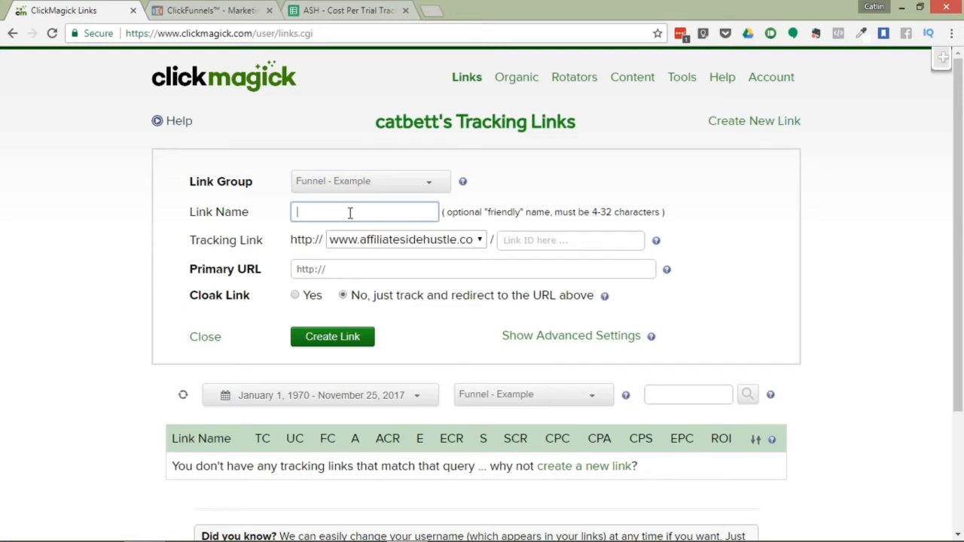
type("Total Stats - Example")
left_click(396, 239)
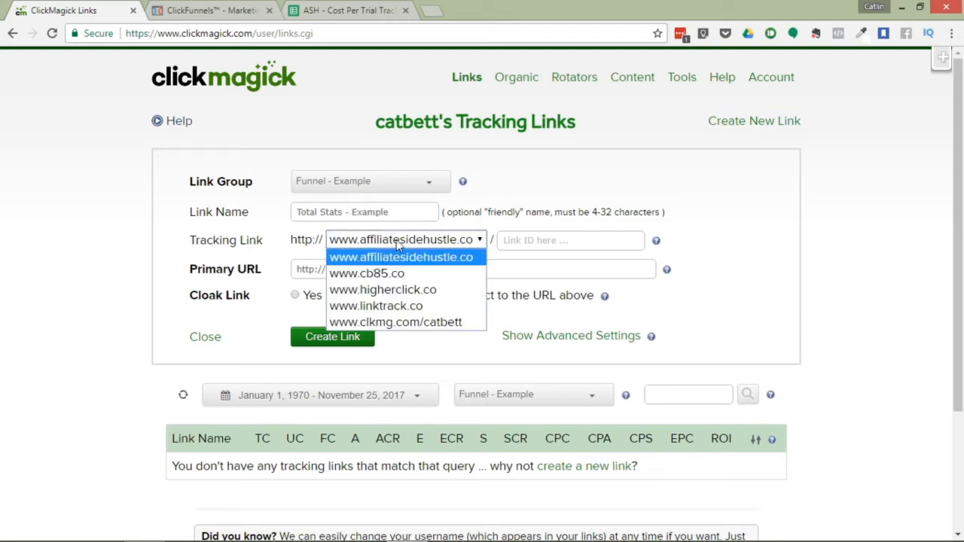
left_click(397, 307)
left_click(527, 240)
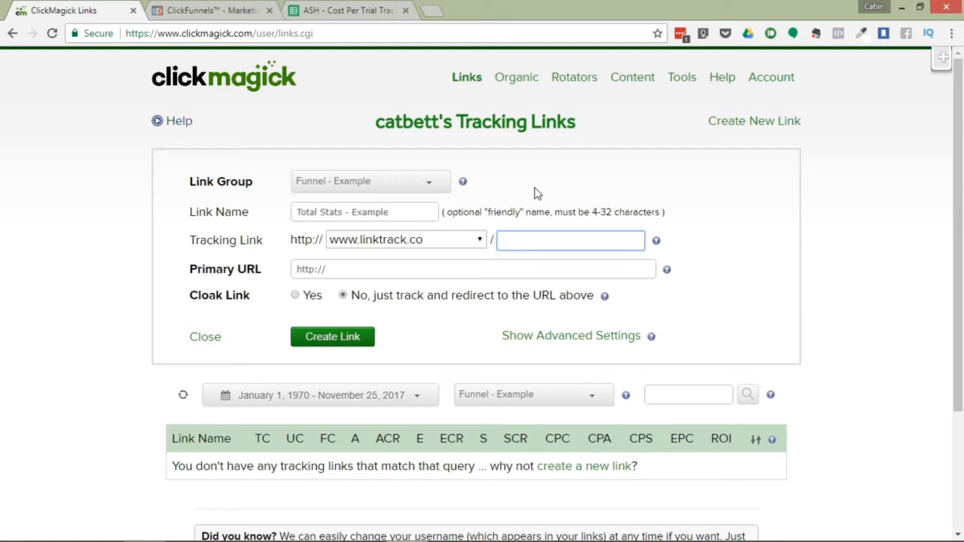
Step: Copy the Optin page's address from ClickFunnels and paste it as the new tracking link's Primary URL
left_click(372, 269)
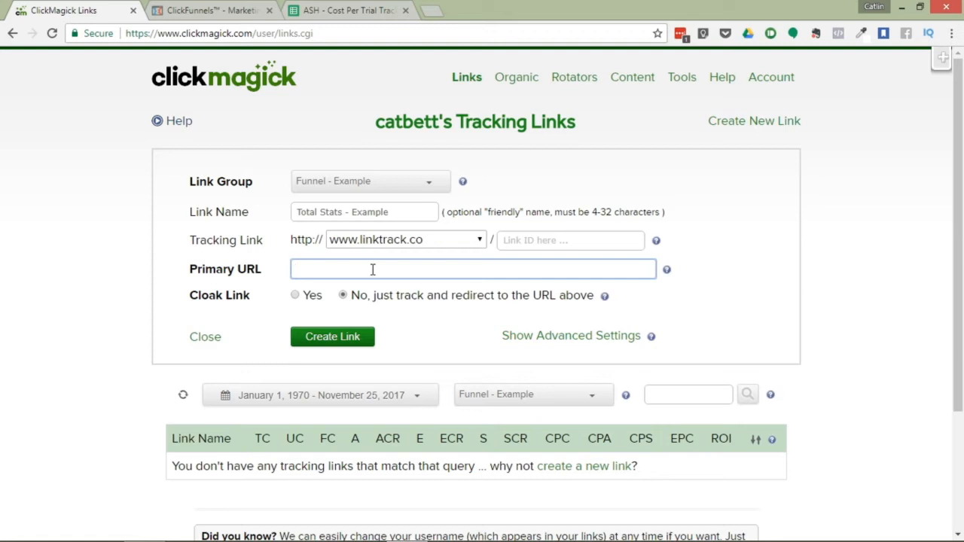
left_click(210, 10)
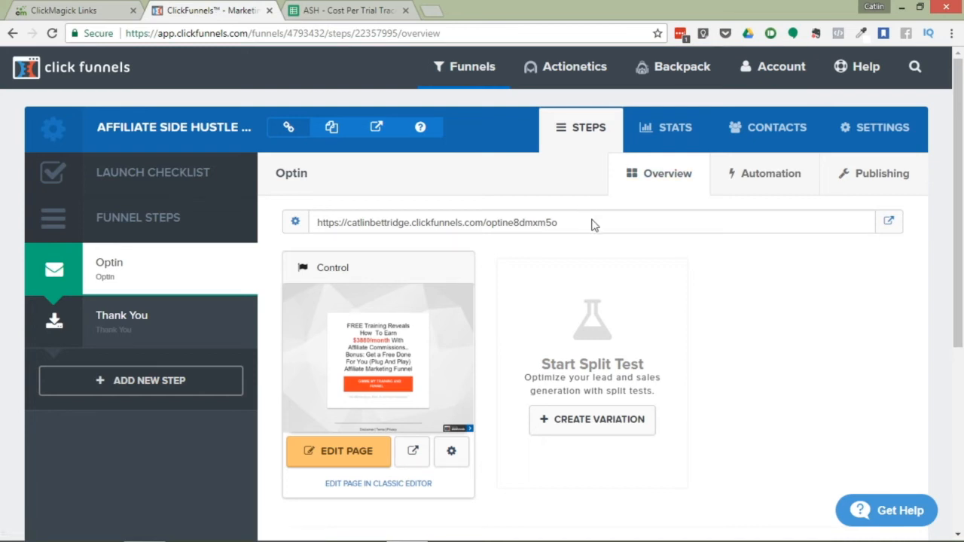
left_click_drag(567, 224, 319, 219)
key("ctrl+c")
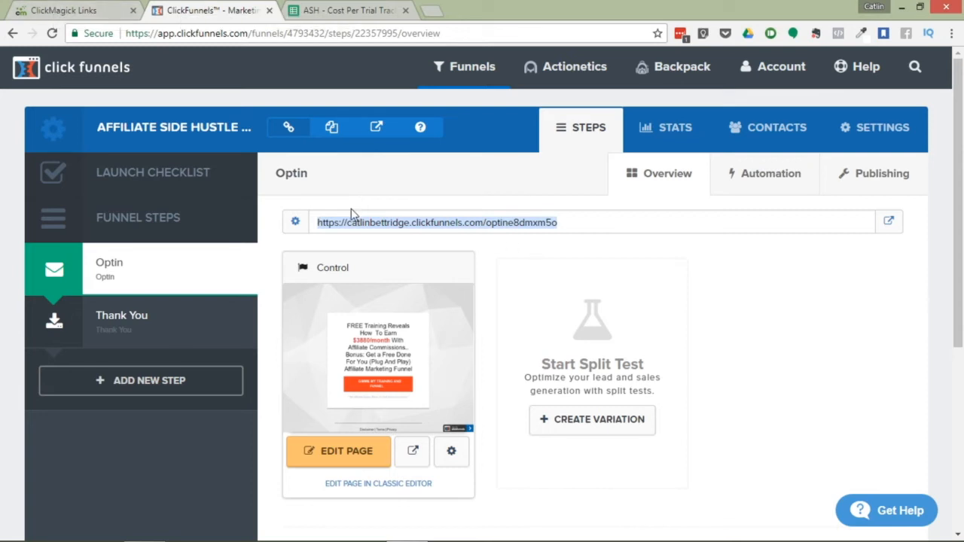
left_click(47, 7)
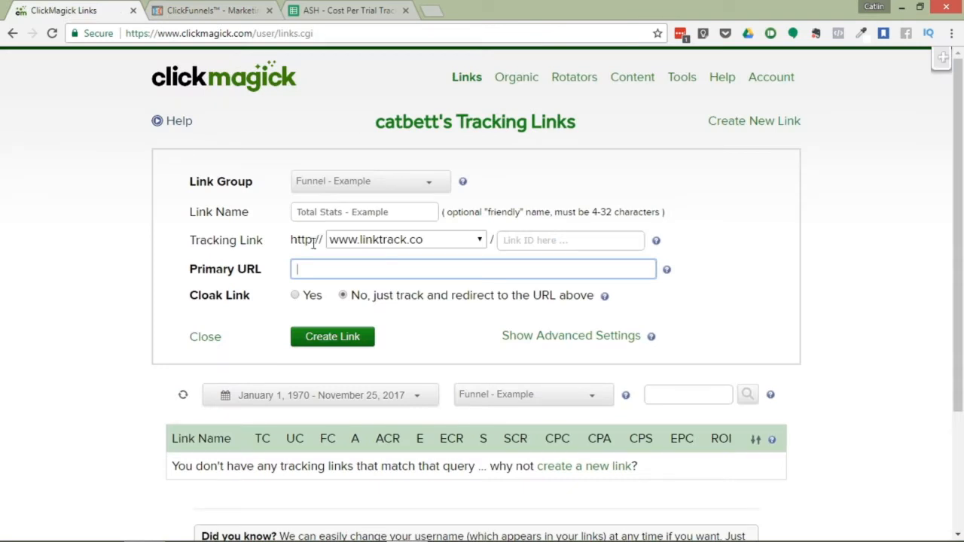
key("ctrl+v")
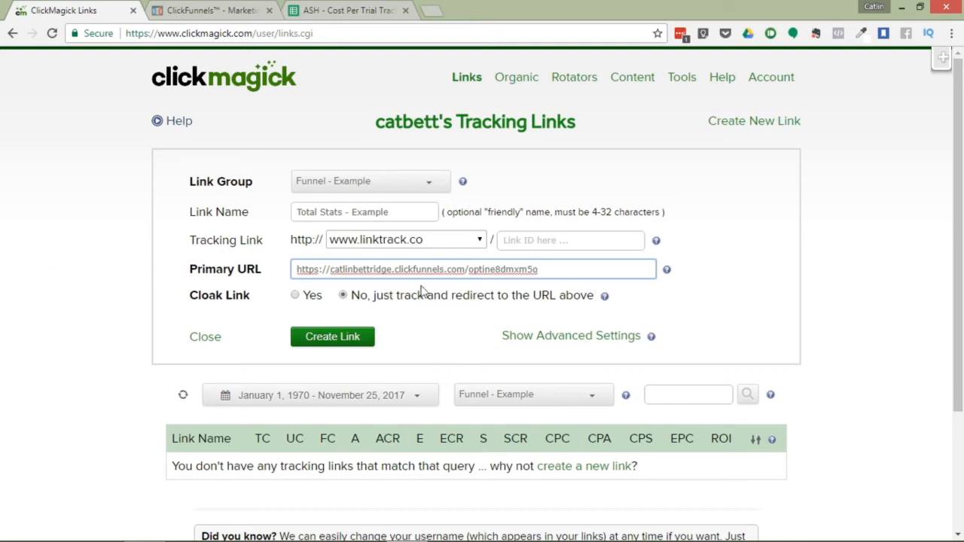
Step: Show the advanced settings, mark the link as a Funnel Entry Link and create it
left_click(580, 336)
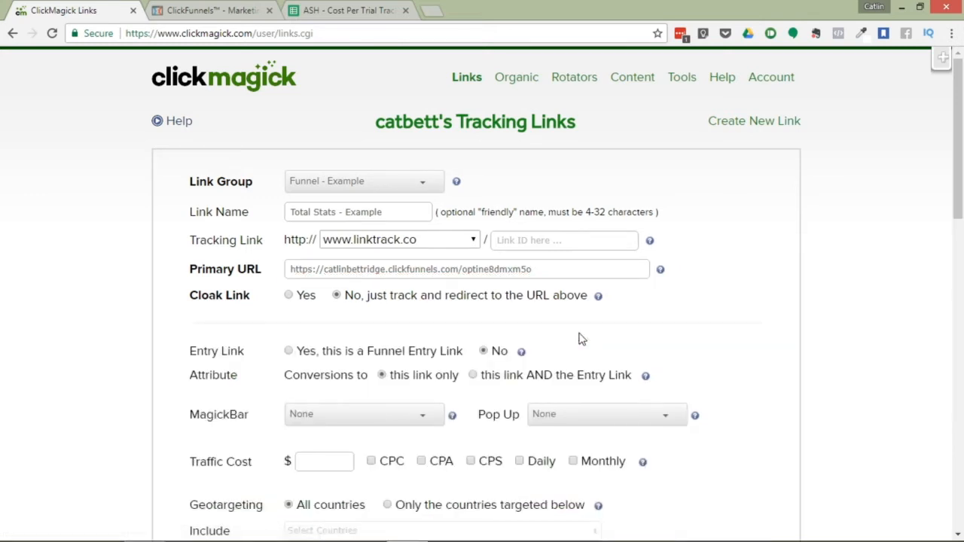
left_click(290, 351)
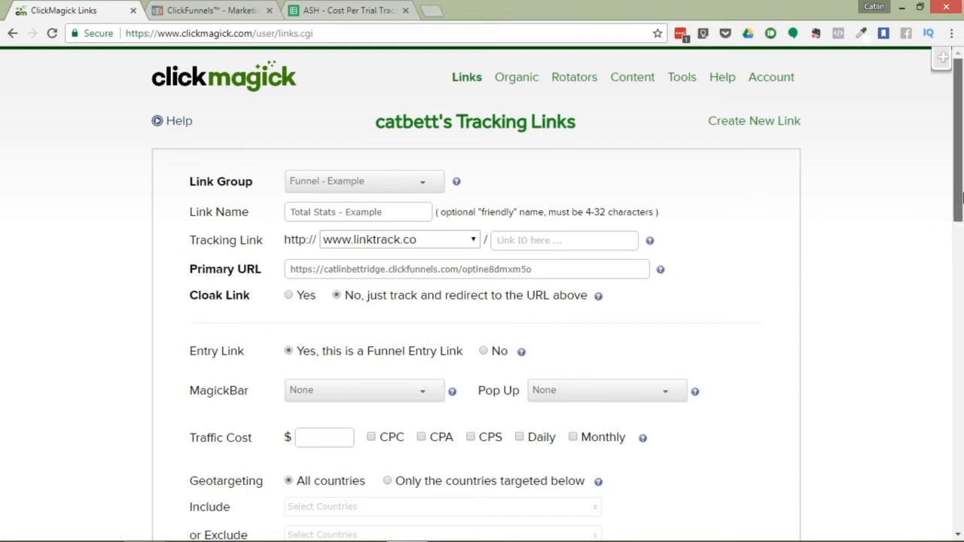
left_click_drag(962, 197, 961, 419)
left_click(349, 404)
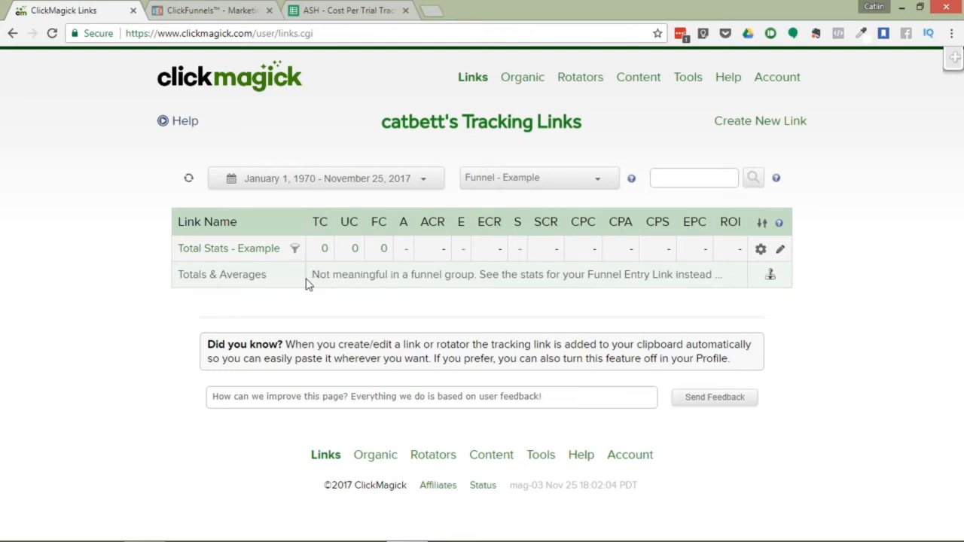
Step: Open the "Total Stats - Example" link's details and review its tracking link, Primary URL and Funnel Entry Link settings
left_click(257, 250)
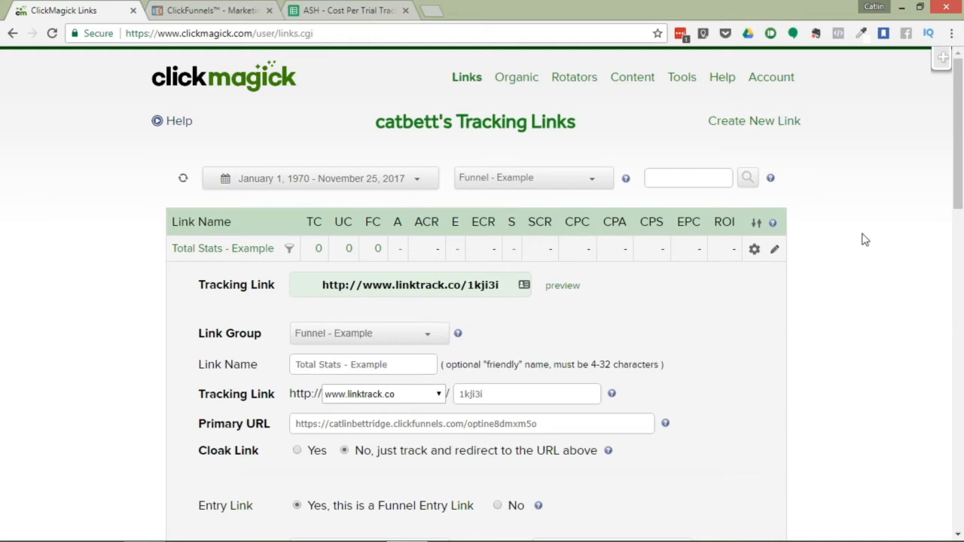
scroll(957, 169, "down", 6)
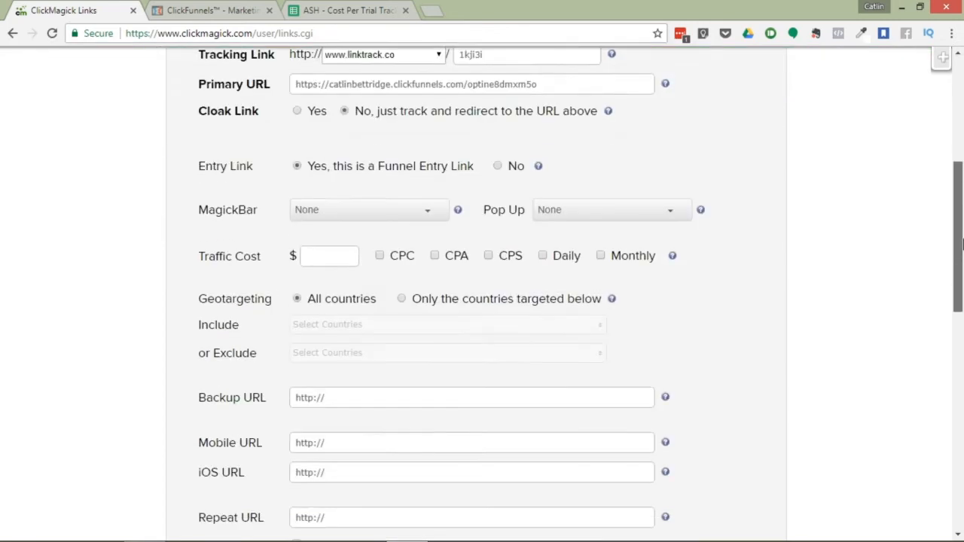
scroll(961, 181, "up", 10)
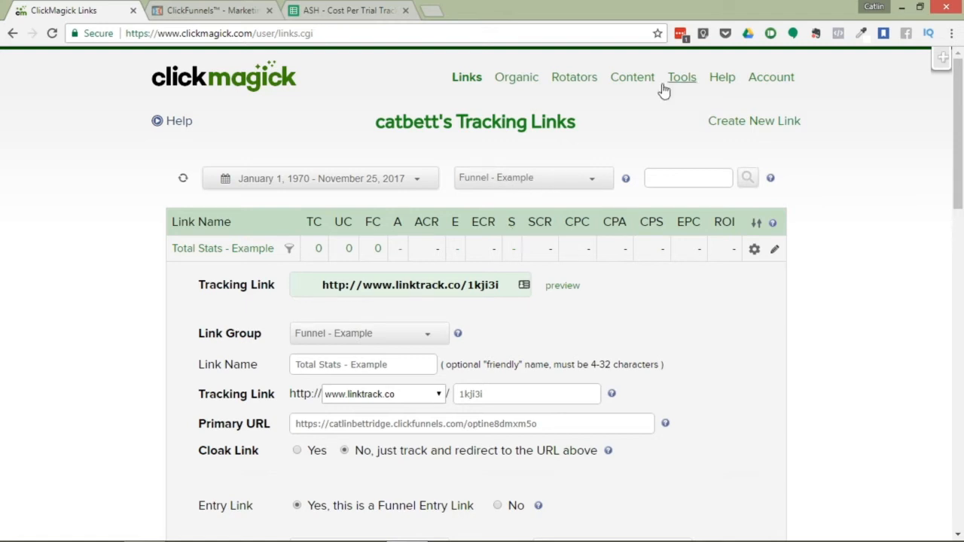
Step: Open the Group Manager and create a link sub-group named "SoloAds - Testing" under the "Funnel - Example" group
mouse_move(677, 86)
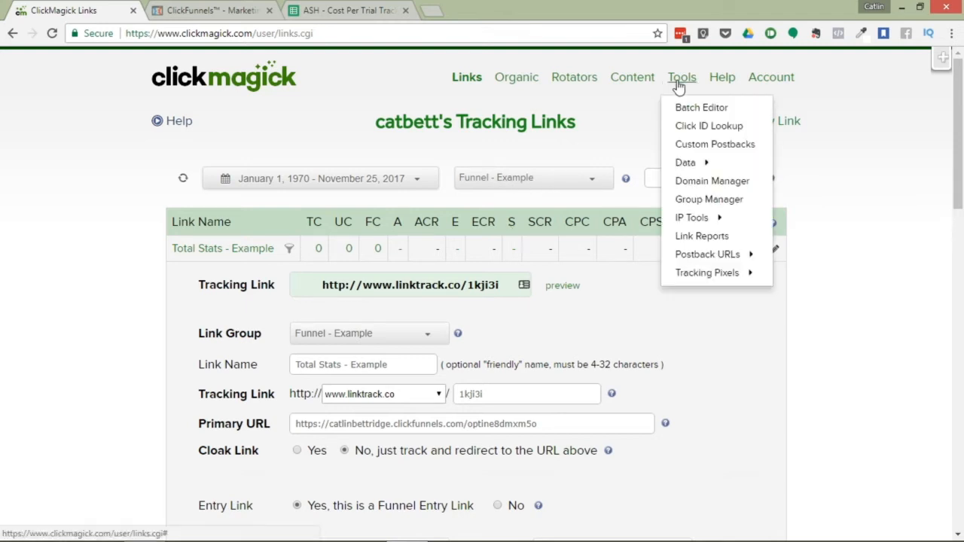
left_click(728, 201)
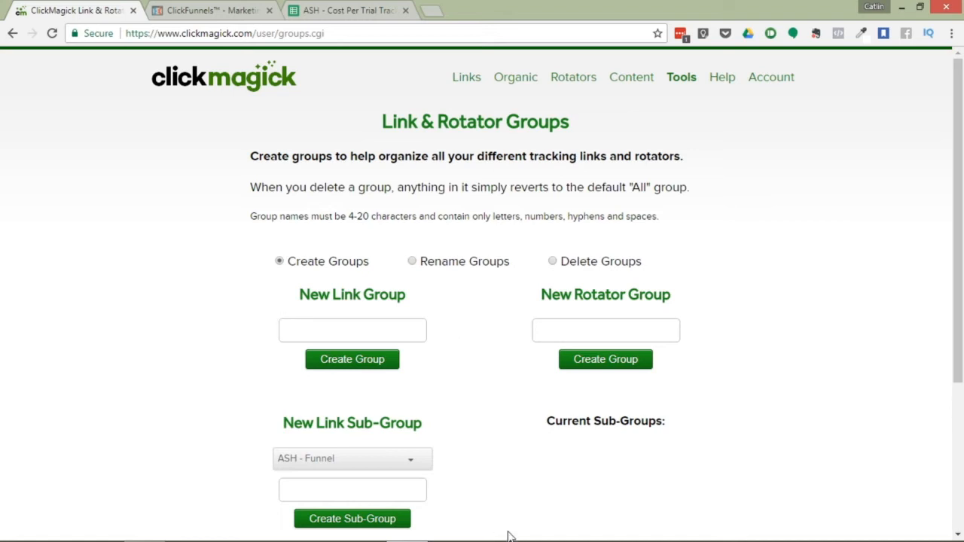
left_click(356, 465)
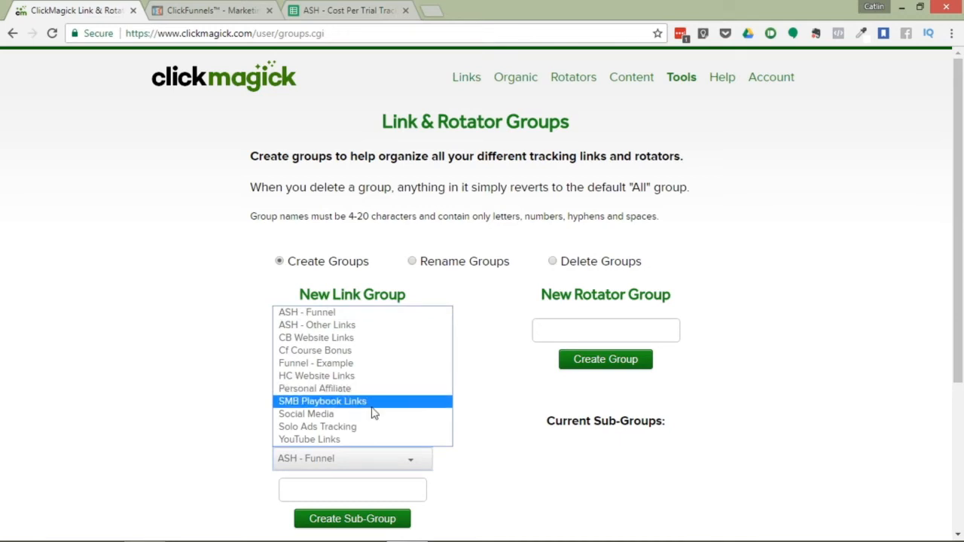
left_click(335, 363)
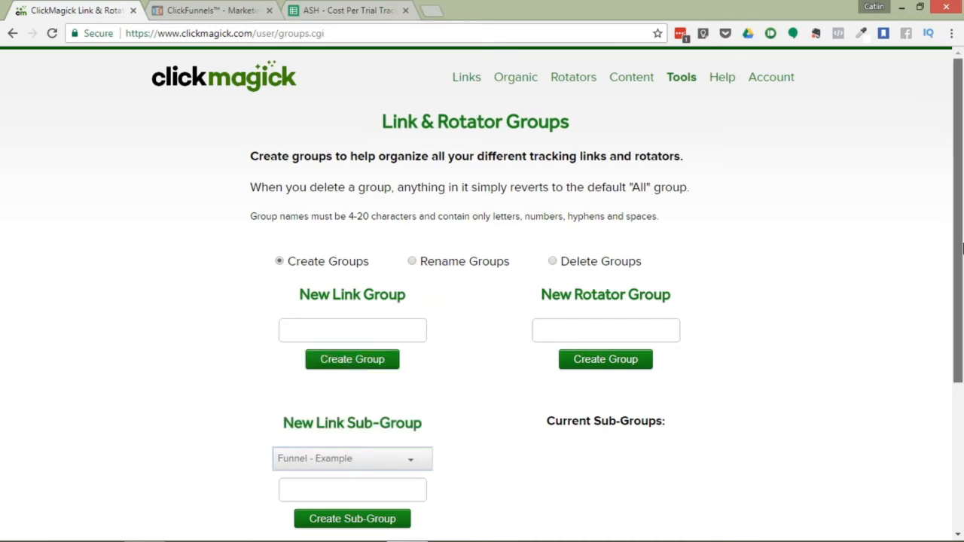
scroll(490, 383, "down", 3)
left_click(362, 309)
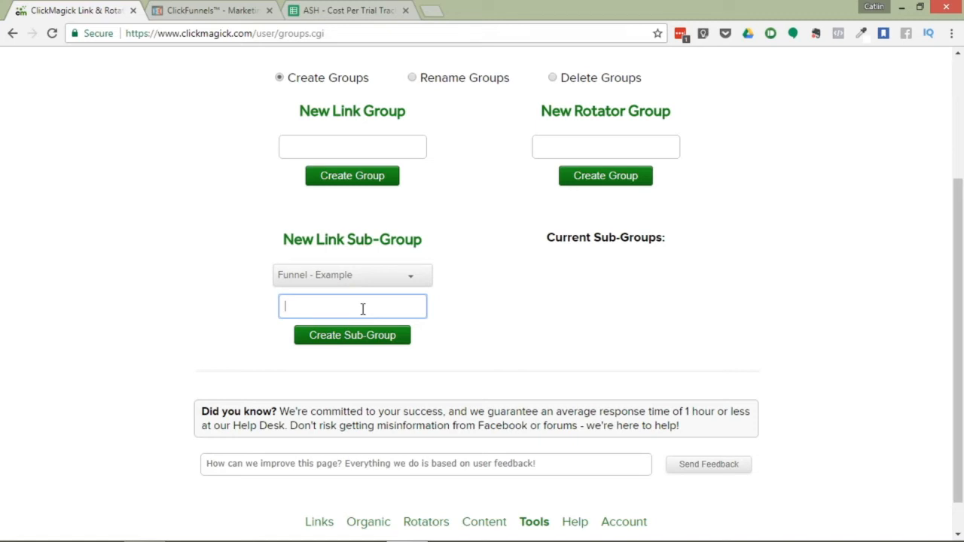
type("SoloAds - Testing")
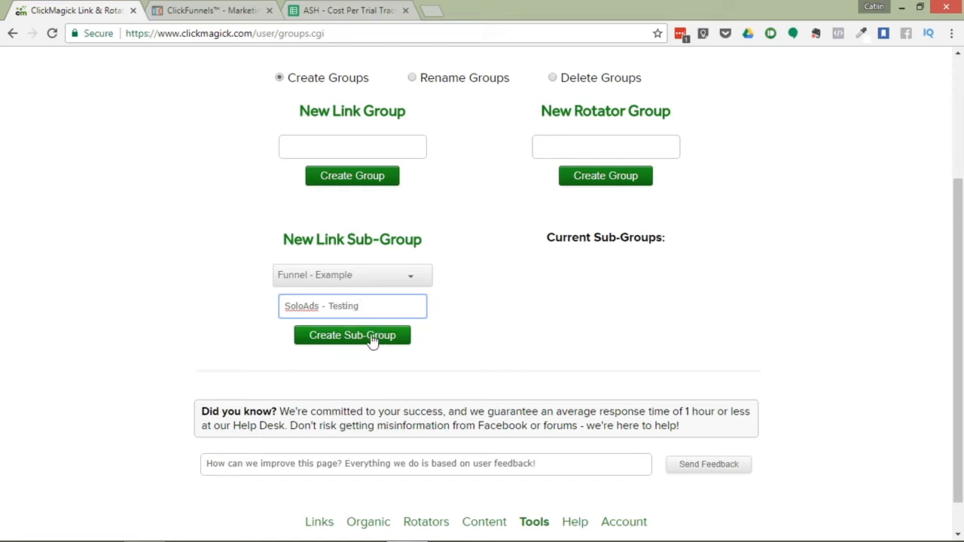
left_click(372, 341)
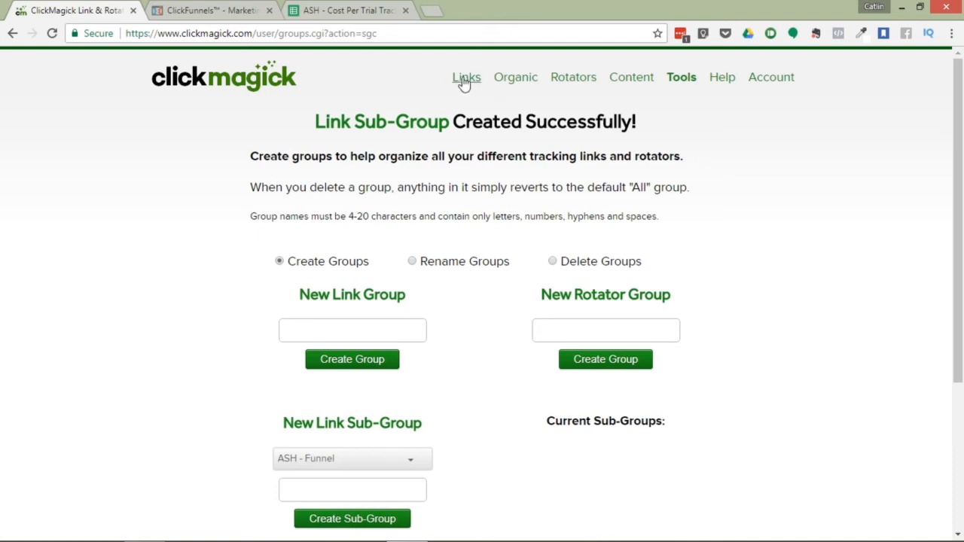
Step: Filter the tracking links to "Funnel - Example > SoloAds - Testing" and clone the funnel entry link into that sub-group
left_click(464, 80)
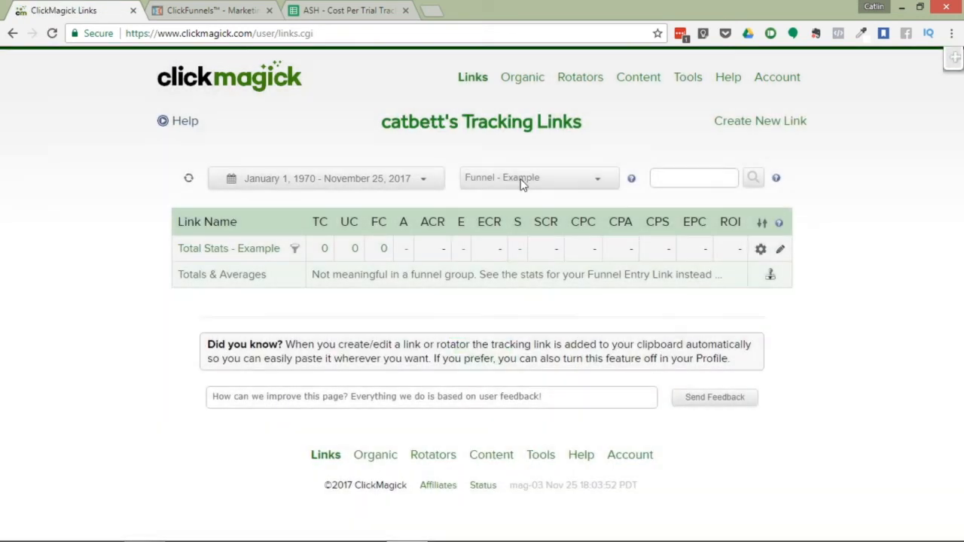
left_click(520, 179)
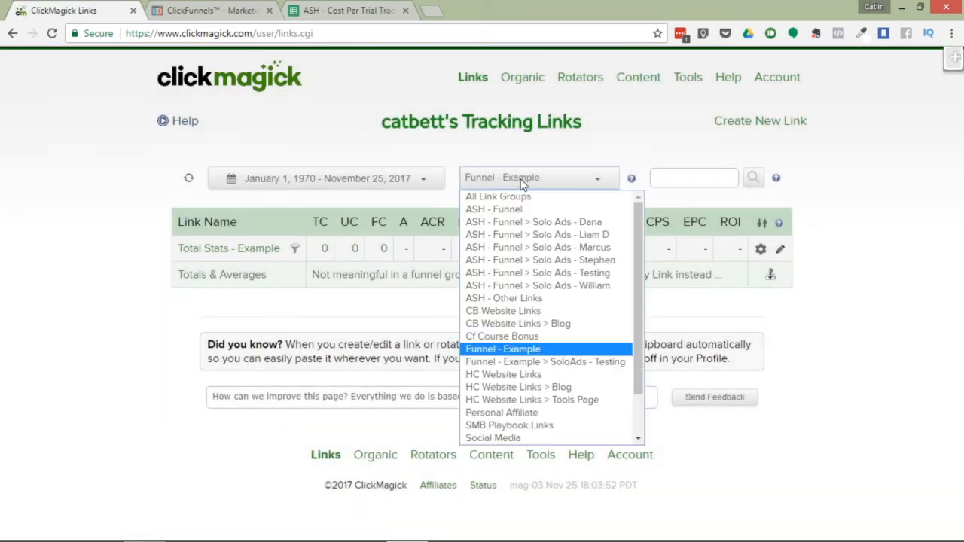
left_click(550, 362)
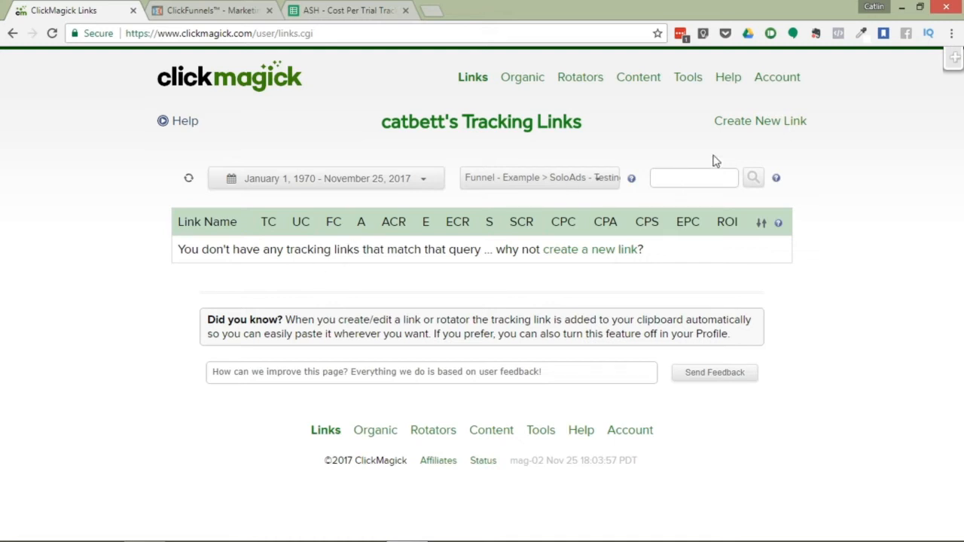
mouse_move(768, 120)
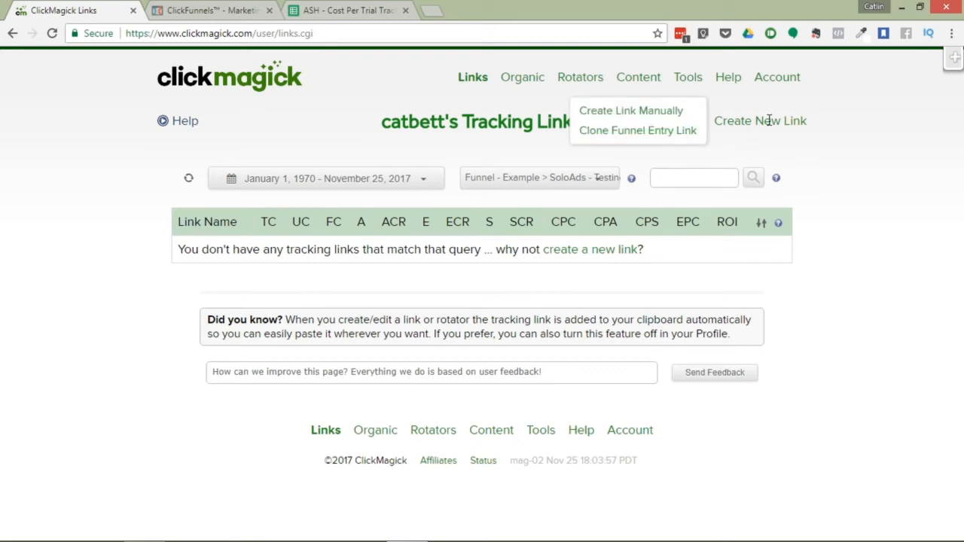
left_click(645, 139)
Step: Open the cloned link and replace its Link Name with the ad seller's first name followed by "- Nov 24/17 - 100"
left_click(213, 253)
left_click(211, 247)
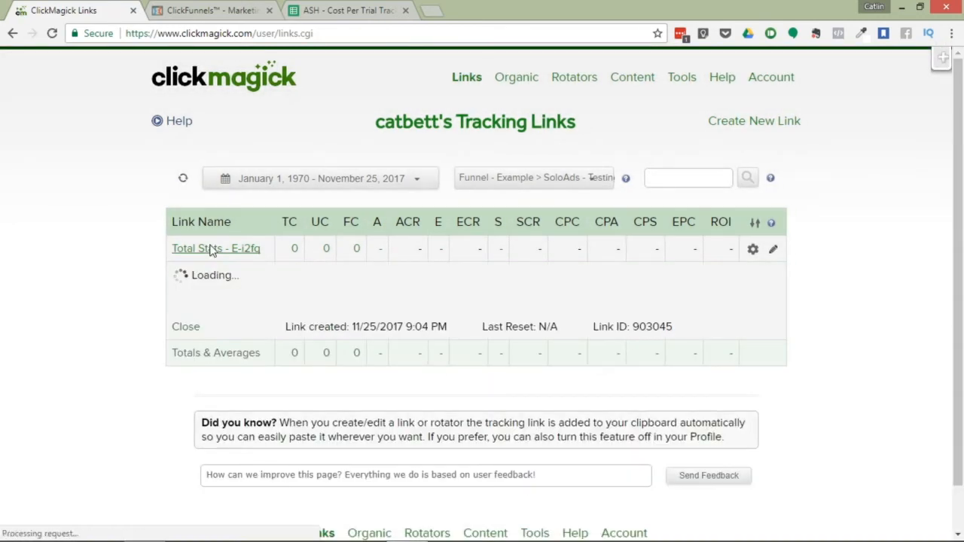
triple_click(410, 364)
key("BackSpace")
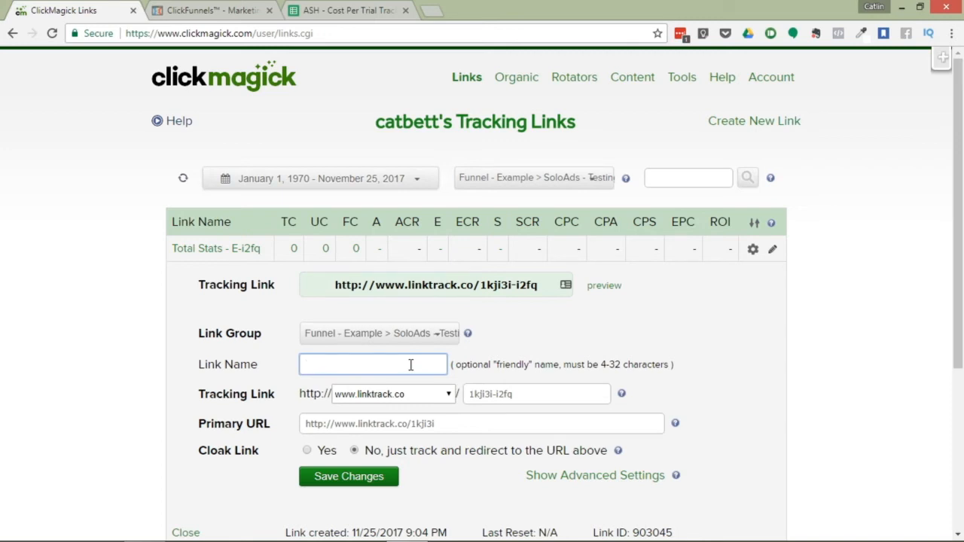
type("Mark - Nov 24/17 - 100")
left_click(509, 340)
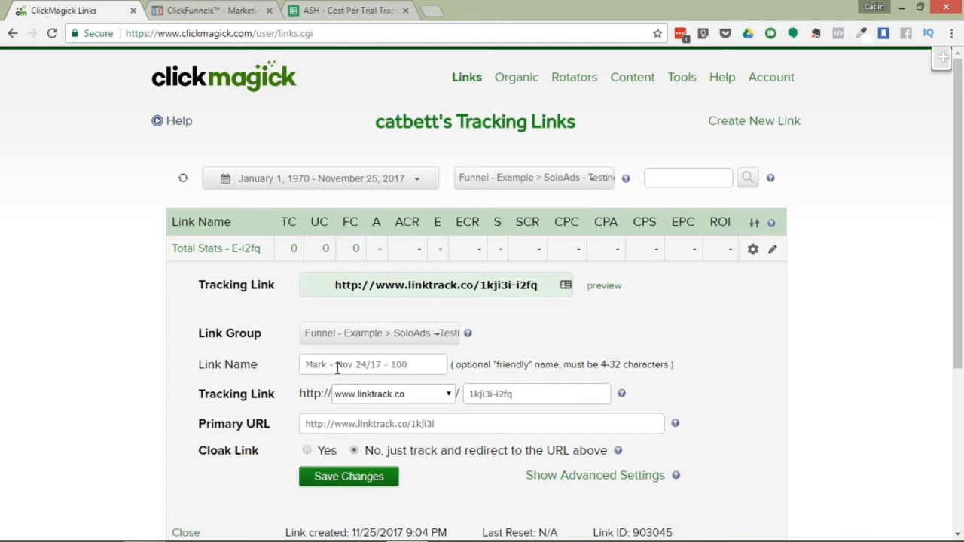
Step: Compare the cloned link's Primary URL with its own tracking link address
left_click_drag(962, 228, 963, 274)
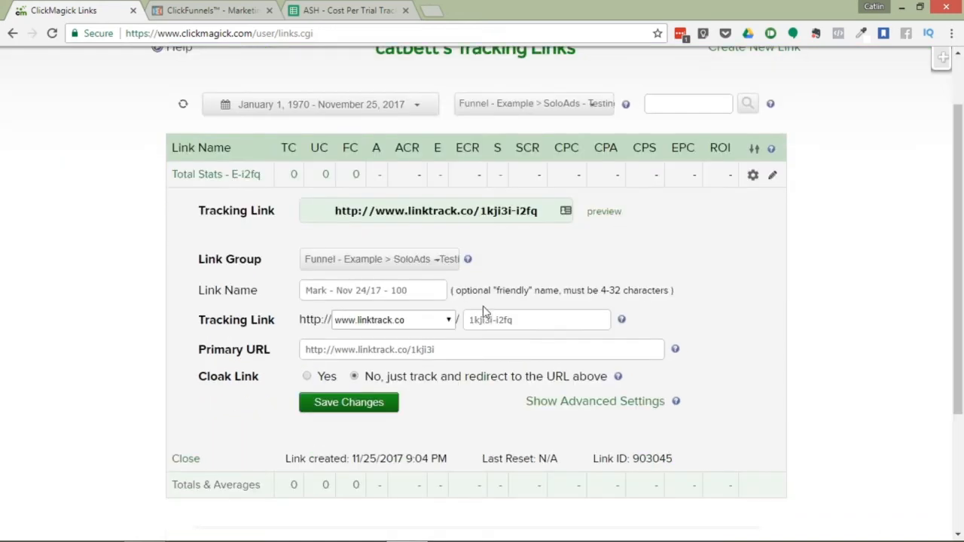
scroll(889, 241, "down", 1)
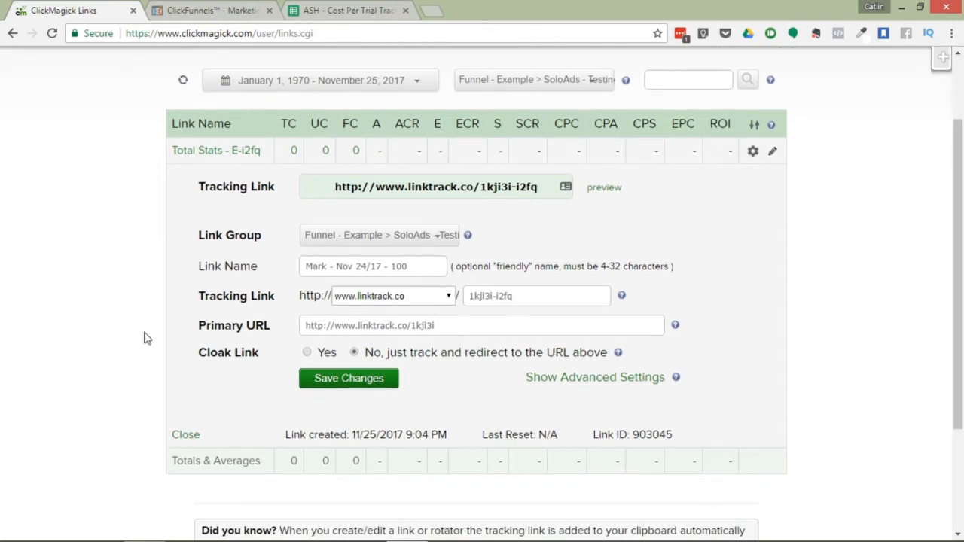
left_click_drag(452, 330, 302, 332)
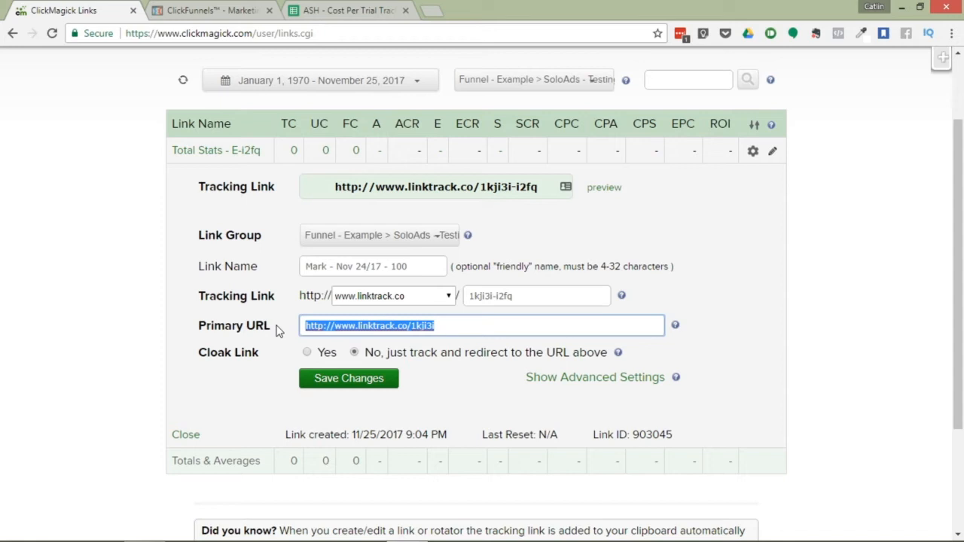
left_click(328, 186)
left_click_drag(327, 186, 552, 190)
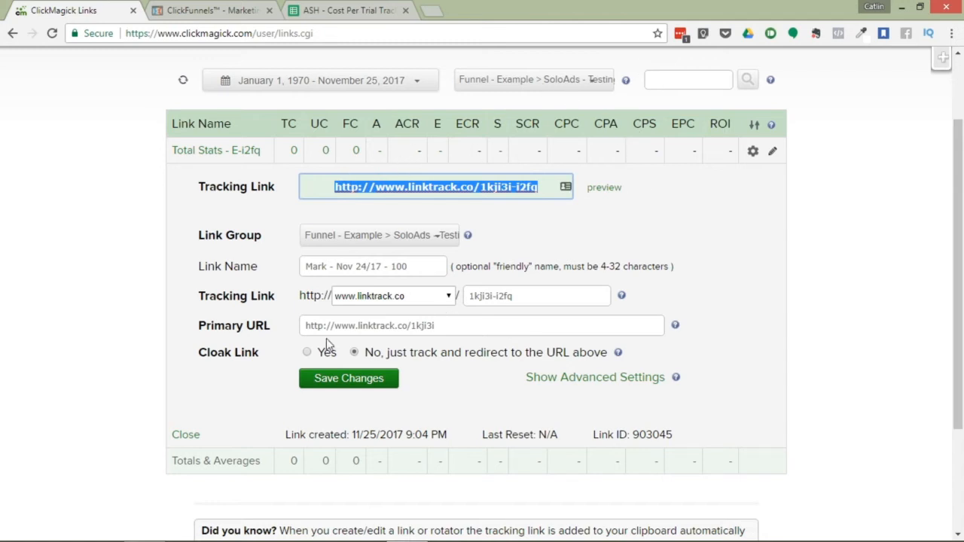
left_click(253, 325)
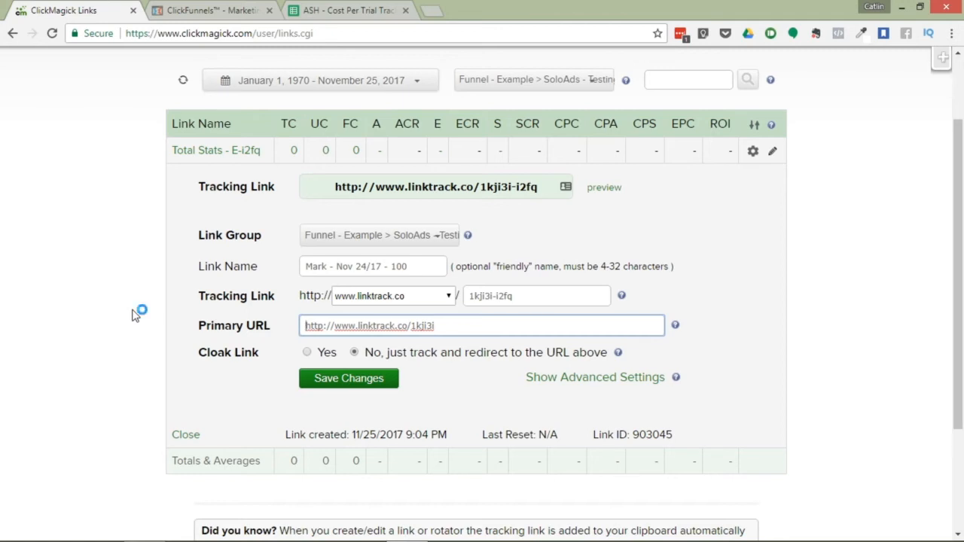
Step: Show the cloned link's advanced settings, set its Traffic Cost to $50.00 and save the changes
left_click(574, 378)
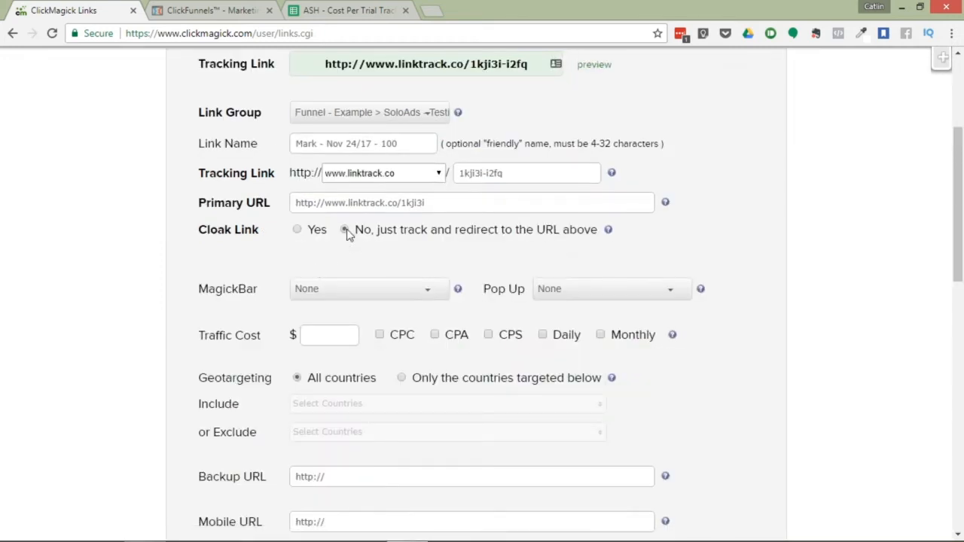
left_click(315, 337)
type("50.00")
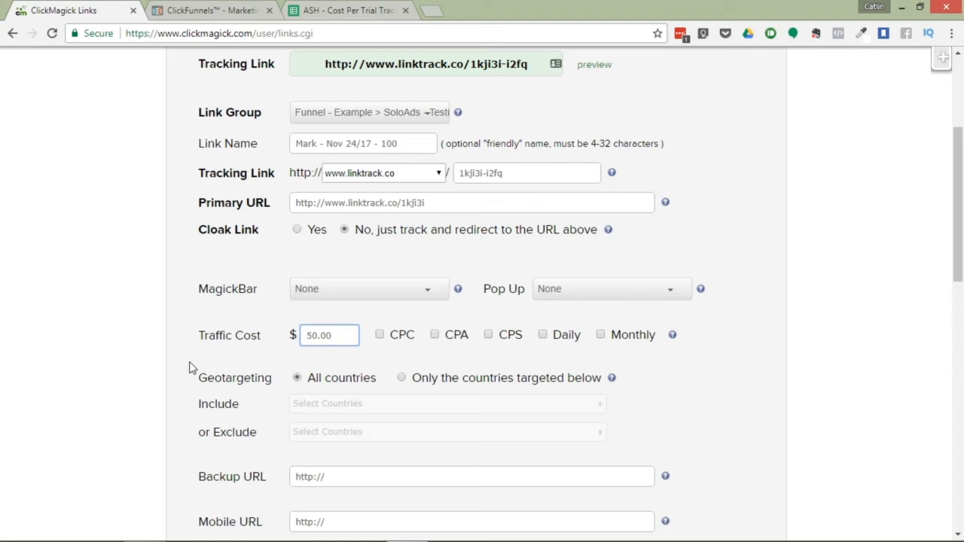
left_click_drag(958, 215, 960, 416)
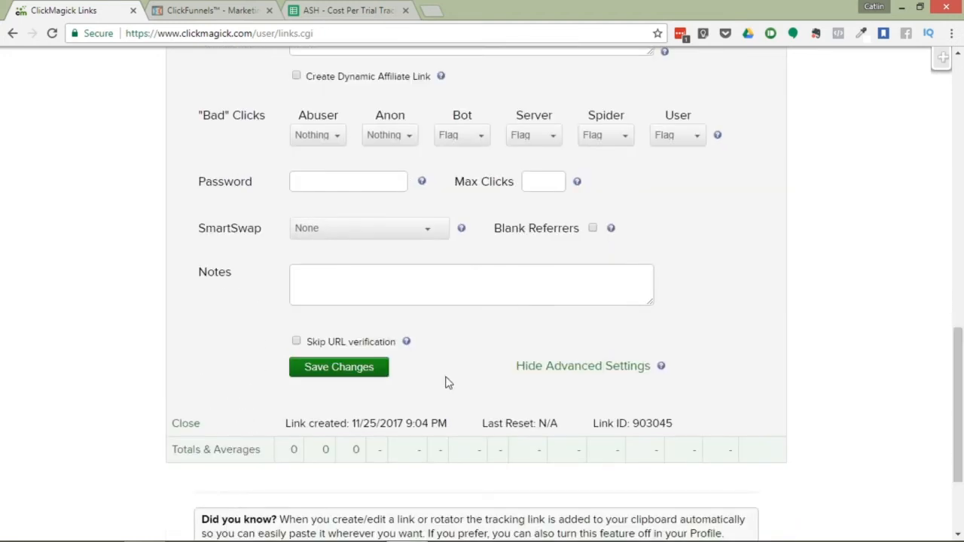
left_click(326, 370)
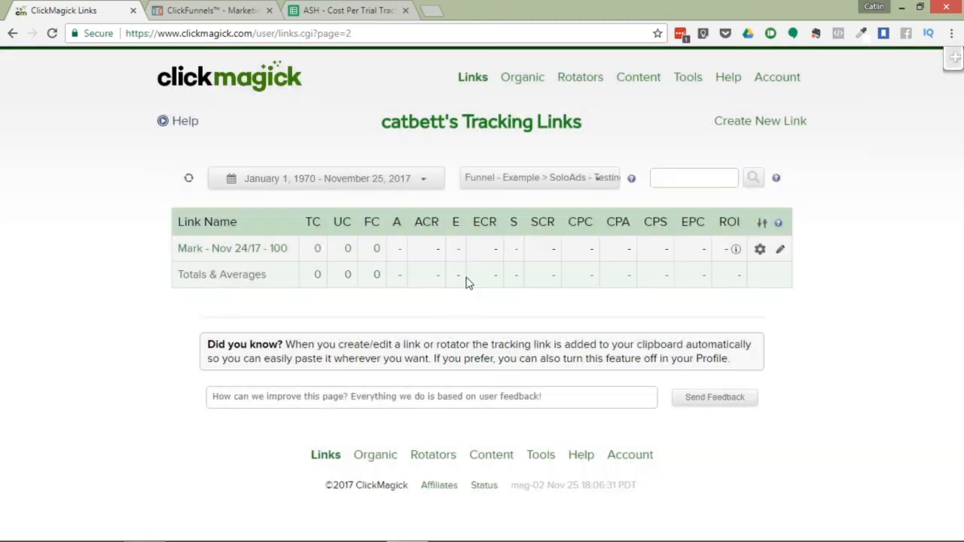
Step: Switch the list to the "Funnel - Example" group, open the "Total Stats - Example" link and enter a Traffic Cost of $50.00
left_click(515, 179)
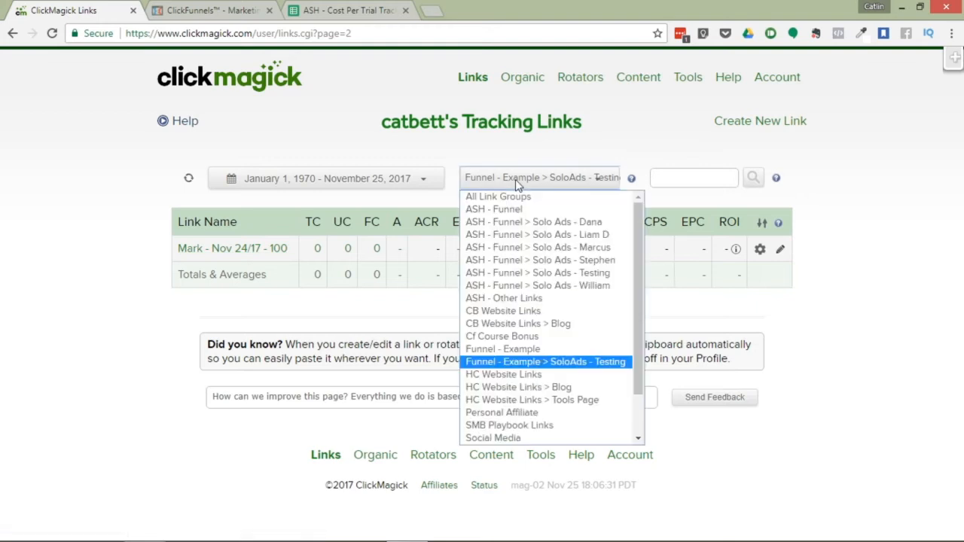
left_click(603, 350)
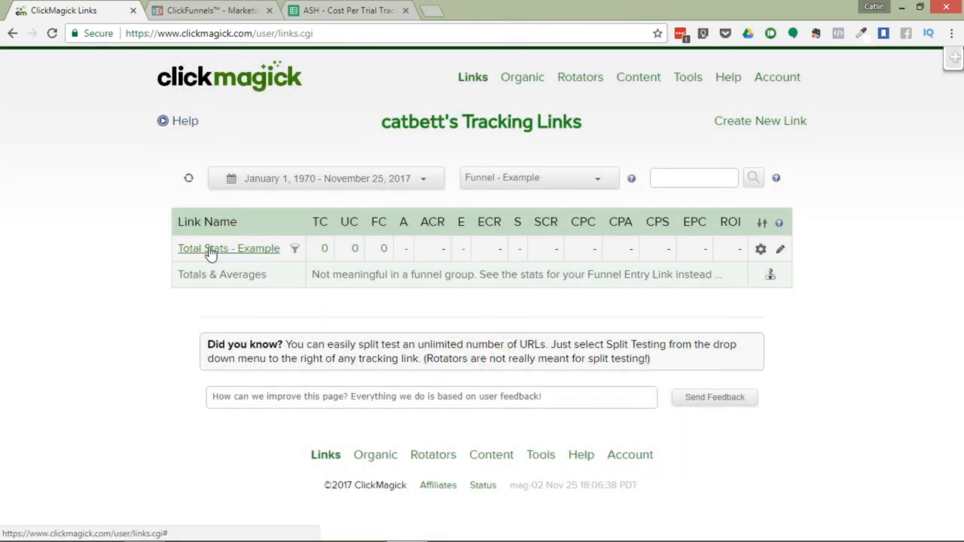
left_click(211, 252)
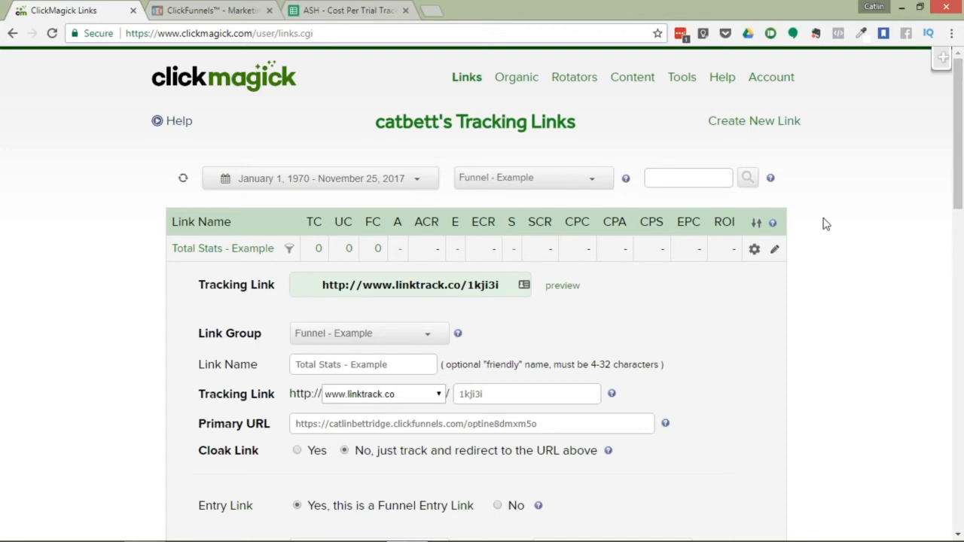
left_click_drag(961, 164, 961, 245)
left_click(329, 340)
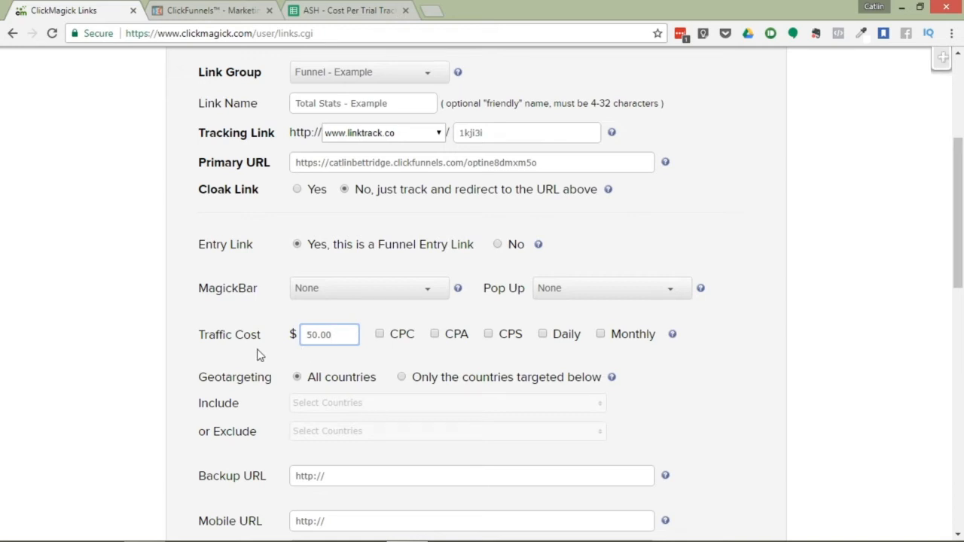
Step: Replace the "Total Stats - Example" link's Traffic Cost with $100.00
double_click(351, 334)
key("BackSpace")
type("100.00")
Step: Set the "Total Stats - Example" link's Traffic Cost back to $50.00 and save the changes
double_click(329, 338)
key("BackSpace")
type("50.00")
left_click(134, 306)
left_click_drag(961, 213, 957, 400)
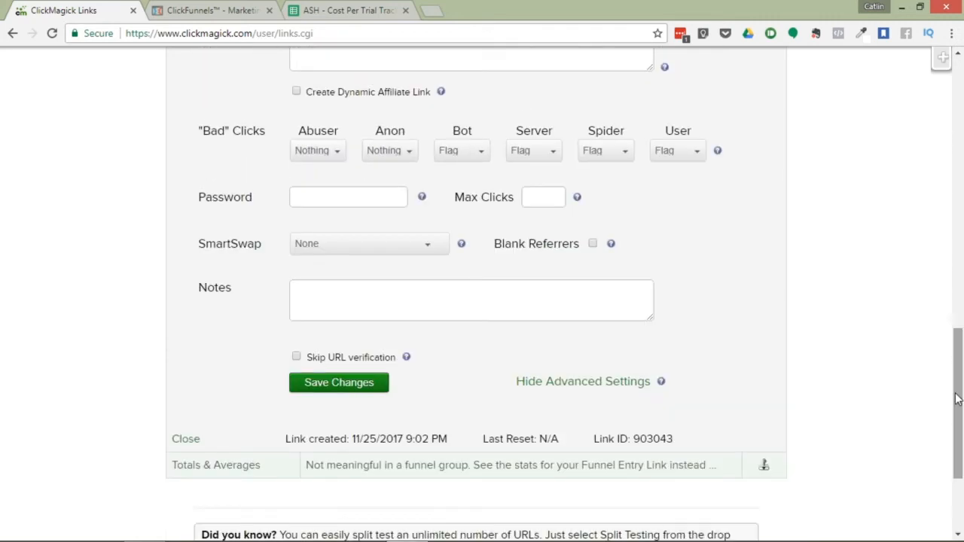
left_click(365, 382)
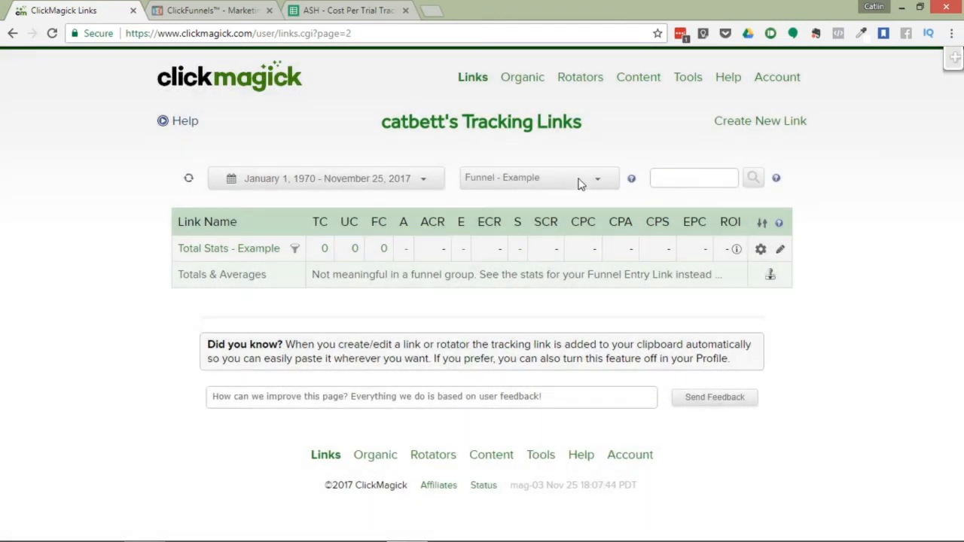
Step: Filter the tracking links to the "Funnel - Example > SoloAds - Testing" sub-group
left_click(547, 181)
left_click(547, 180)
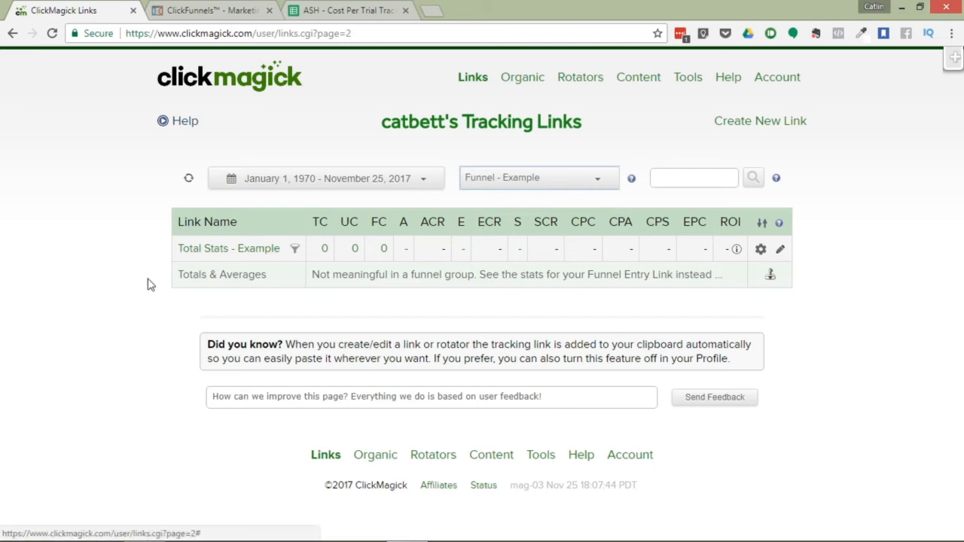
left_click(519, 179)
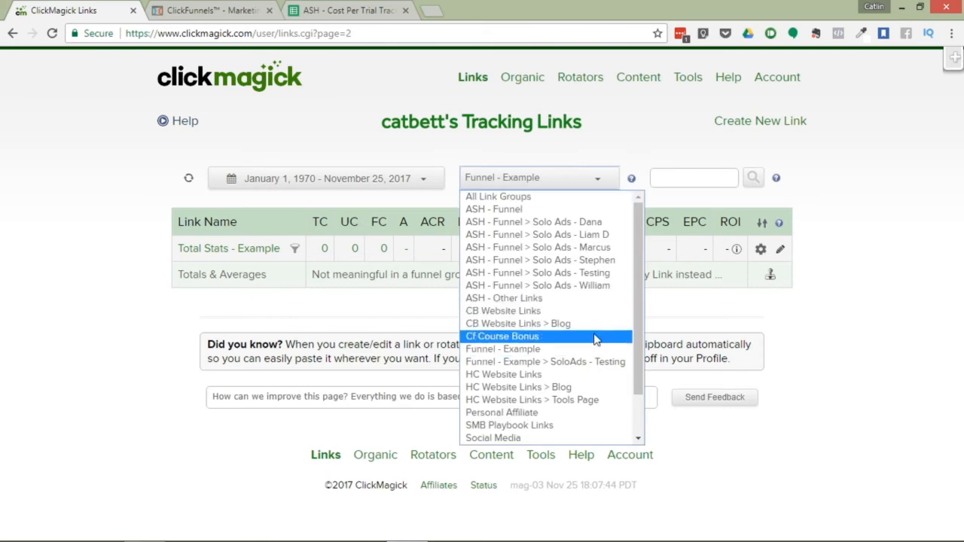
left_click(527, 361)
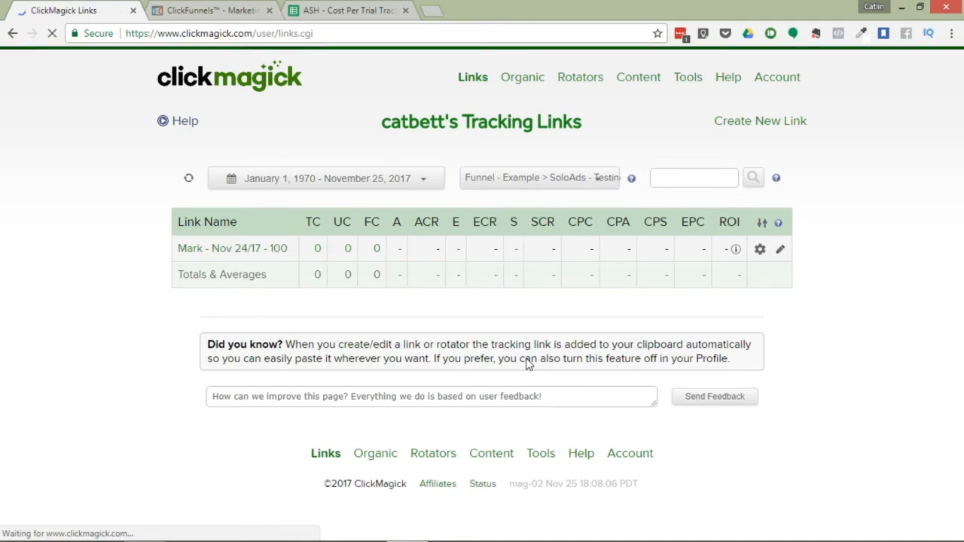
Step: Open the SoloAds - Testing sub-group's tracking link, preview it and submit the funnel's opt-in form with the prefilled name and e-mail
left_click(213, 247)
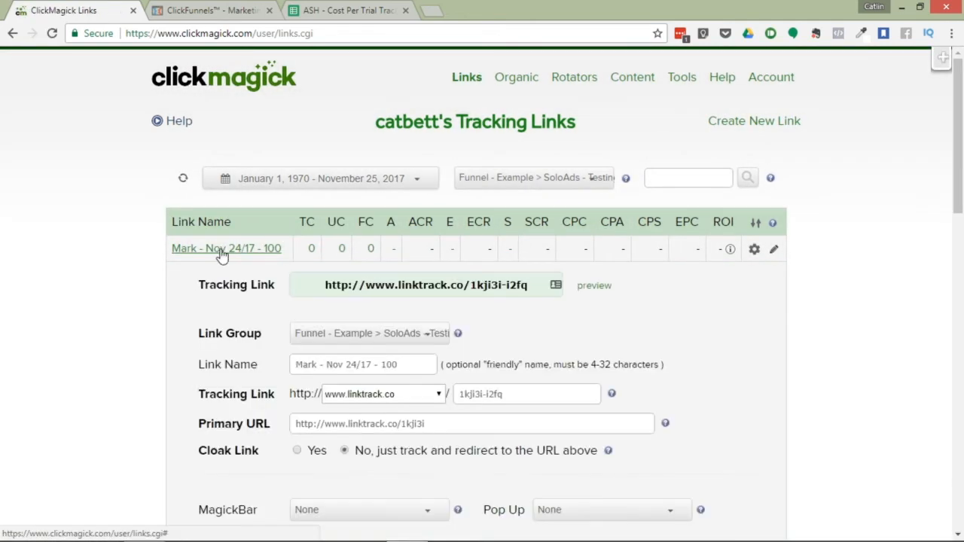
left_click(595, 286)
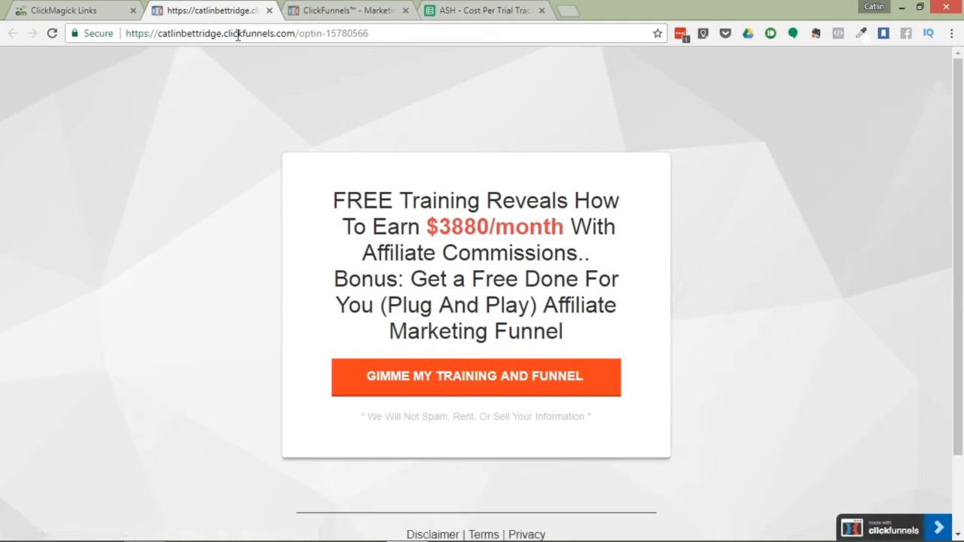
left_click(447, 386)
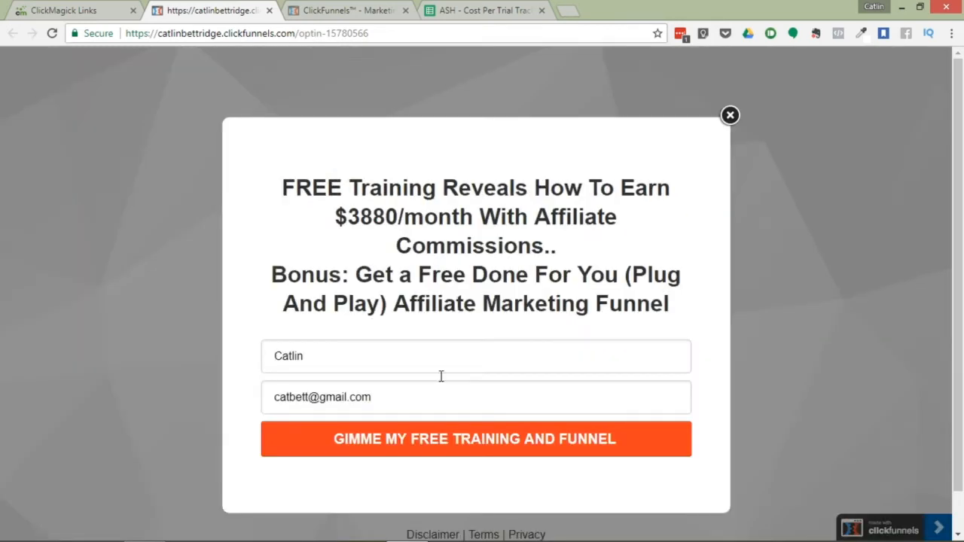
left_click(426, 446)
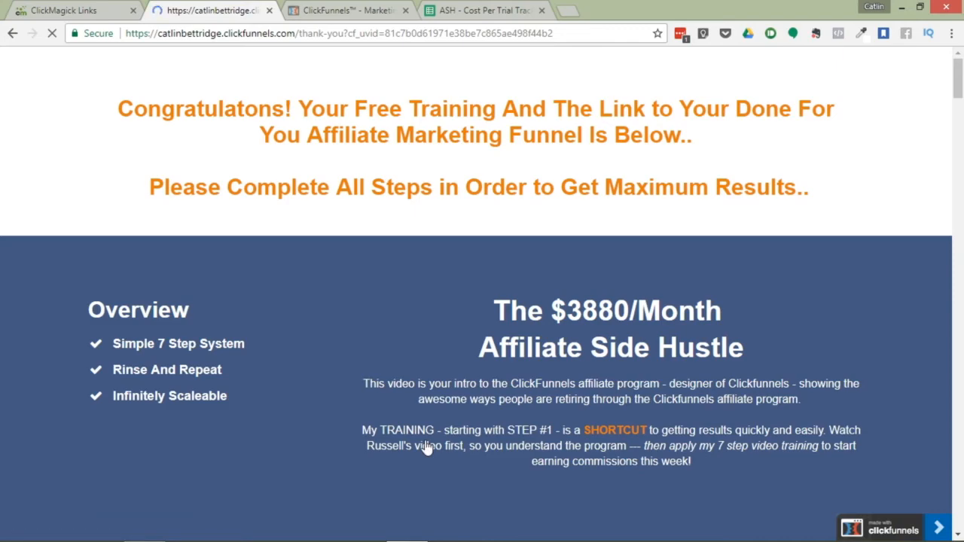
left_click(269, 10)
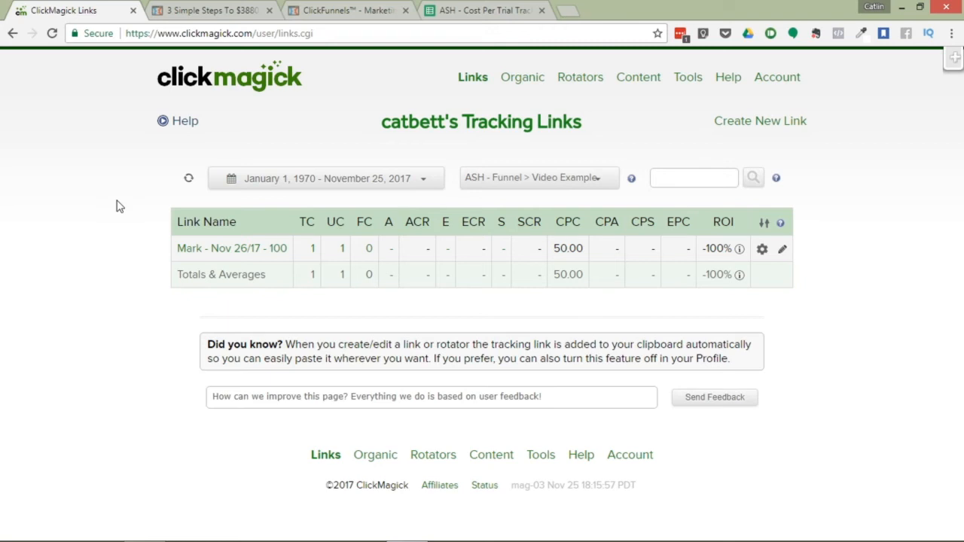
Step: Review the funnel's thank-you page, then examine its Step #1 section with the 14 day free trial button in the ClickFunnels editor
left_click(216, 10)
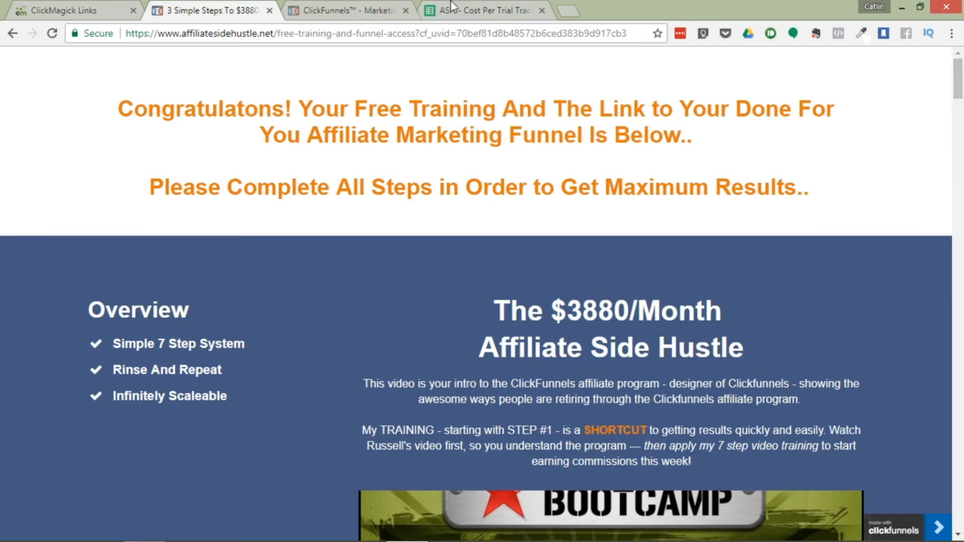
left_click(322, 9)
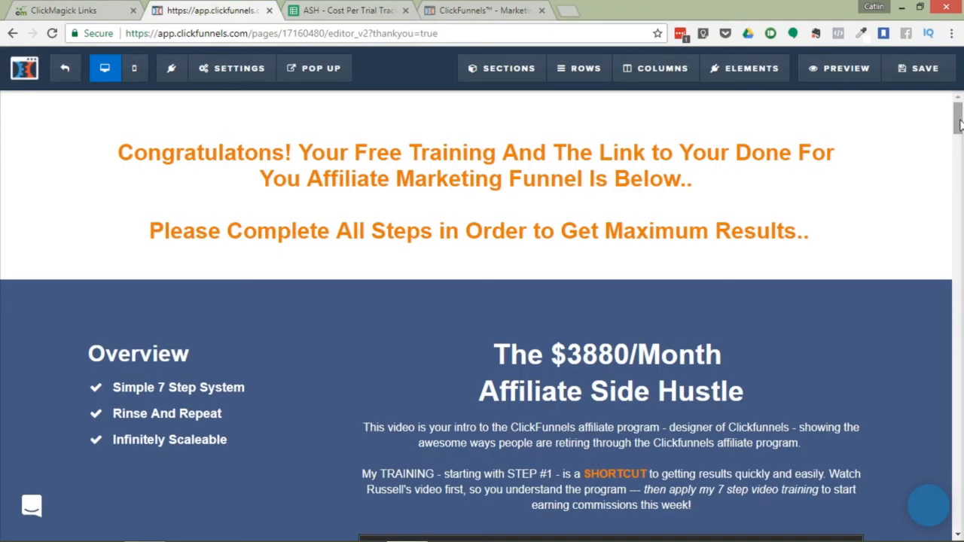
left_click_drag(958, 121, 962, 204)
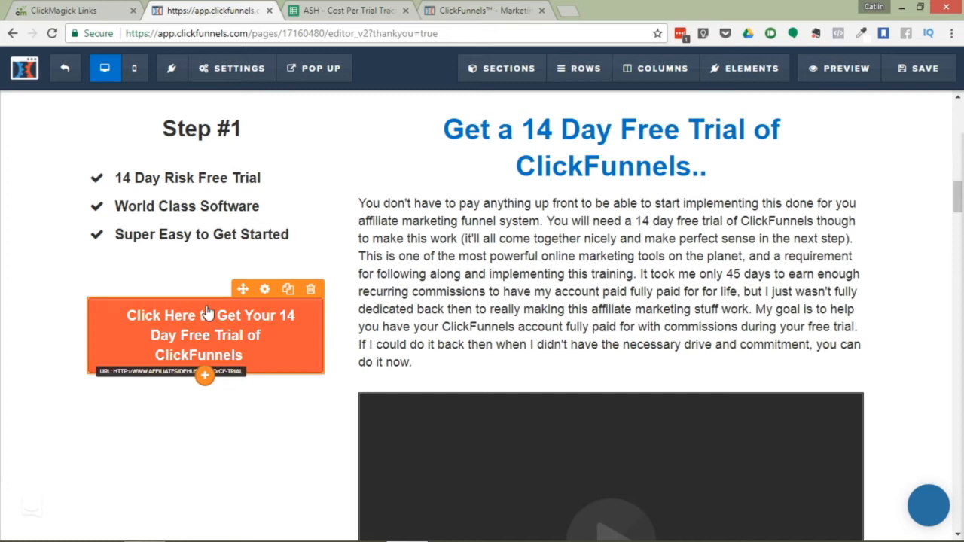
Step: Open the affiliate tools from the ClickFunnels affiliate page and find the Free 14 Day Trial Pages link generator
left_click(474, 11)
left_click_drag(957, 94, 961, 248)
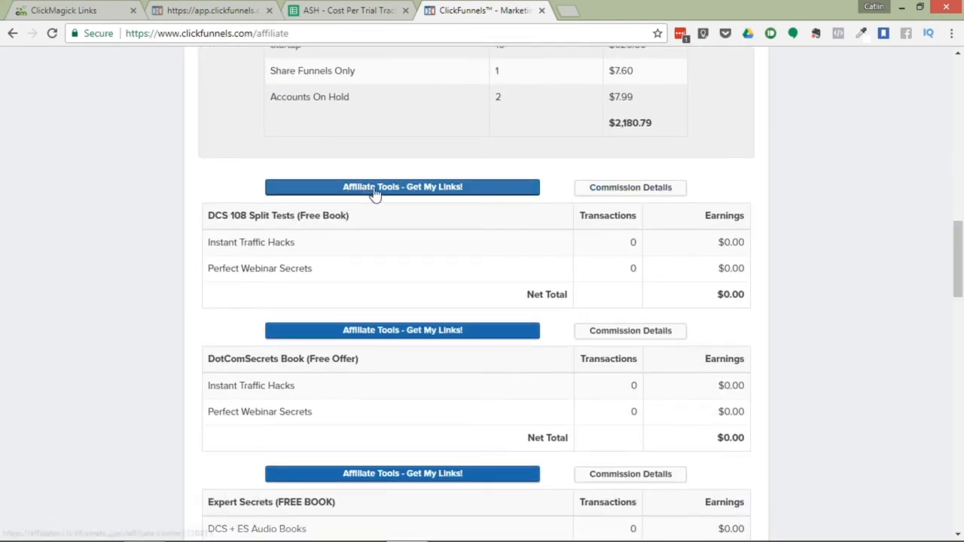
left_click(374, 191)
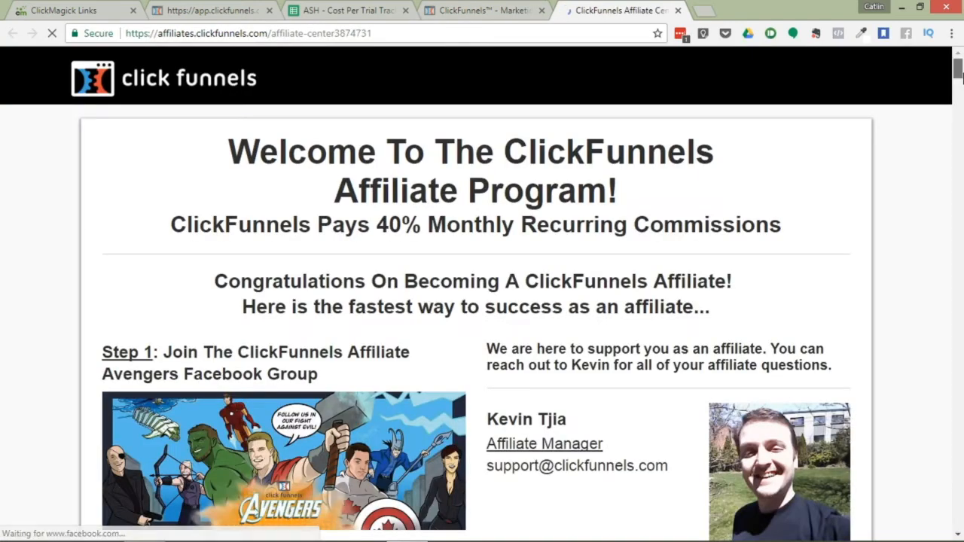
left_click_drag(959, 73, 962, 103)
left_click_drag(959, 98, 960, 122)
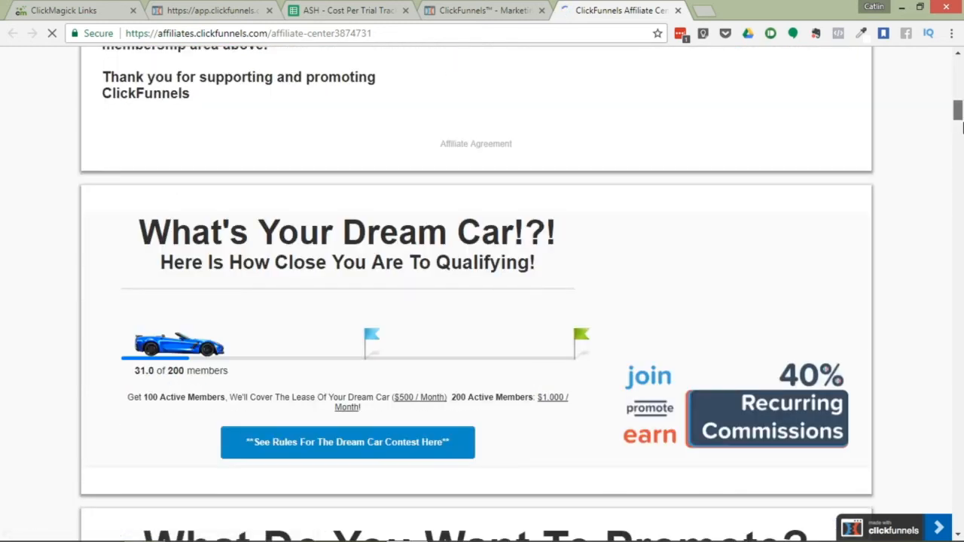
scroll(415, 306, "down", 8)
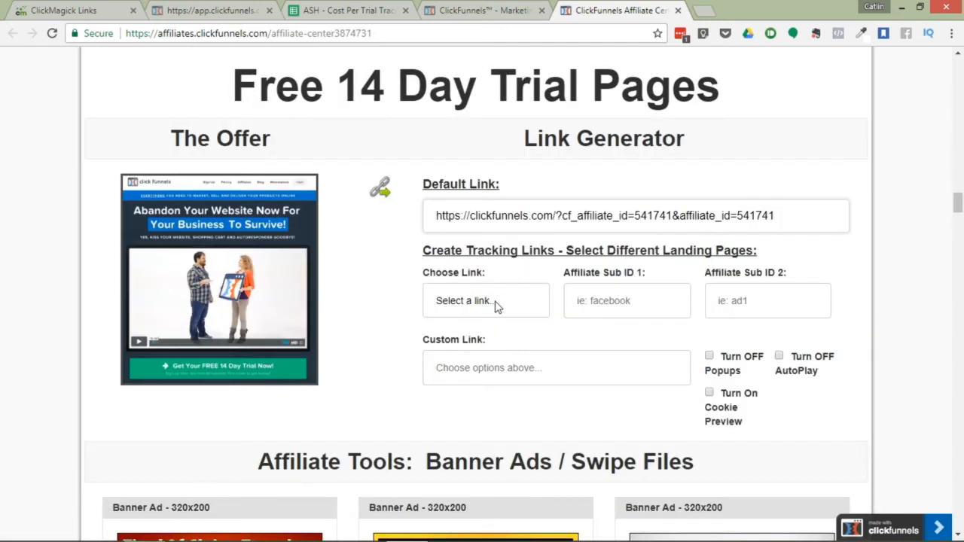
Step: Generate a ClickFunnels Trial link with Affiliate Sub ID 1 "change-this" and Sub ID 2 "funnel-example", and copy the custom link
left_click(446, 301)
left_click(485, 339)
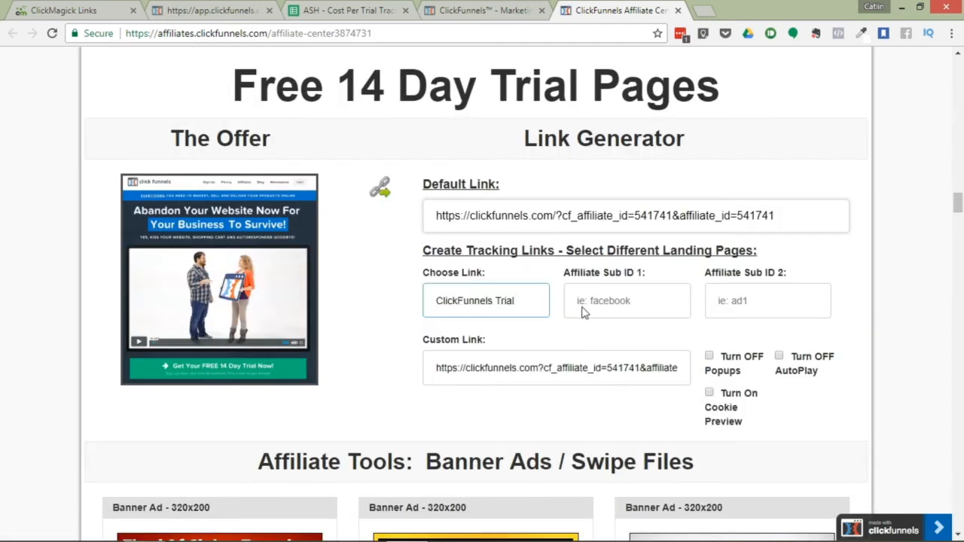
left_click(603, 303)
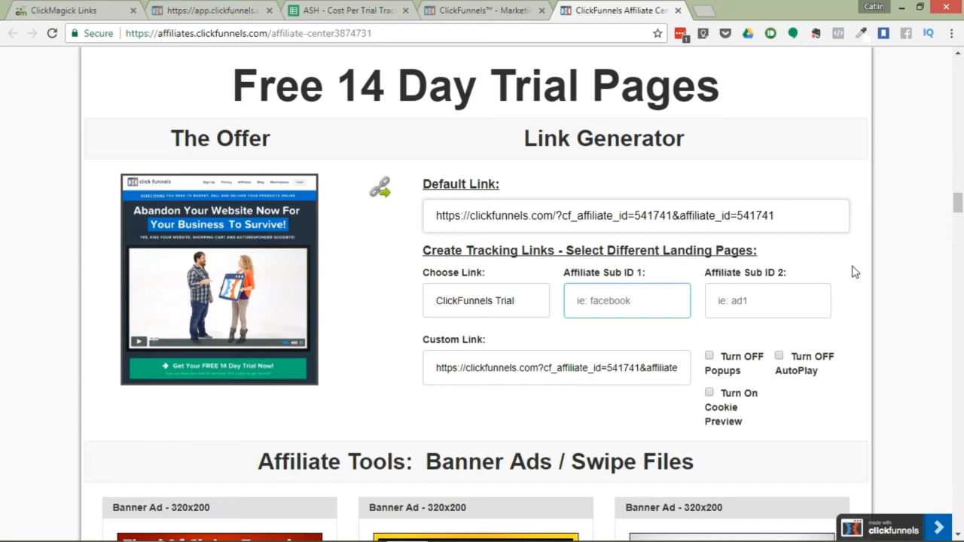
type("change-this")
left_click(766, 305)
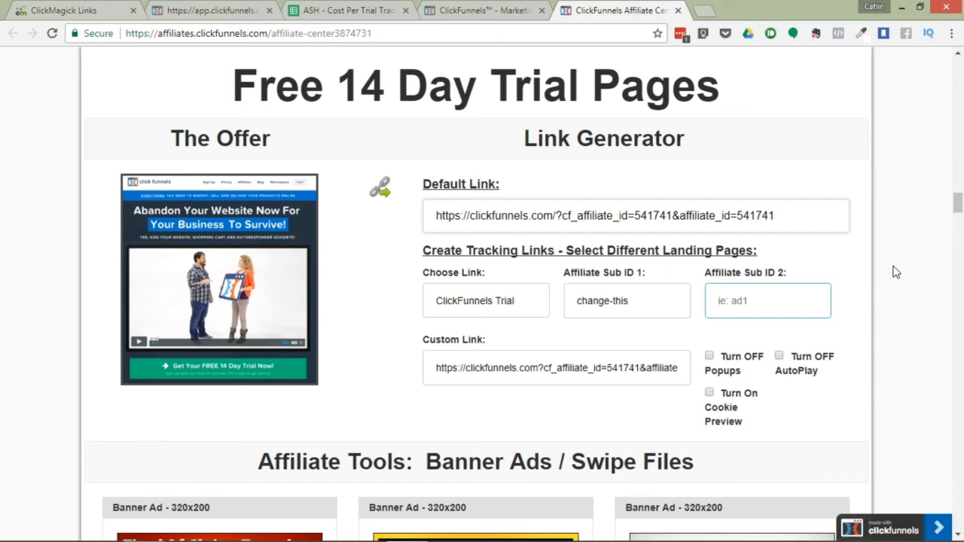
type("funne")
key("BackSpace")
type("le -")
key("Tab")
left_click(433, 367)
left_click_drag(433, 368, 706, 388)
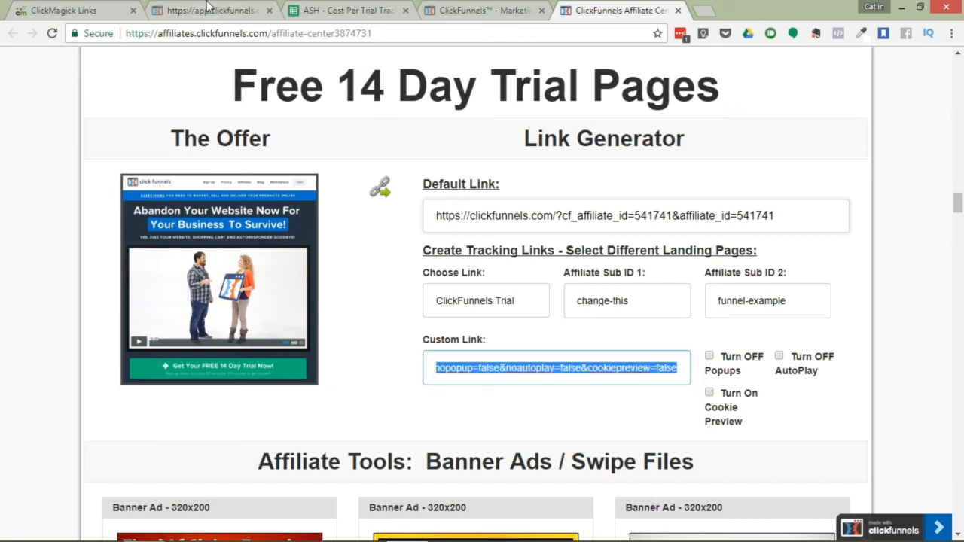
Step: In ClickMagick's Group Manager, create the link sub-group "Other Links - Exampl" under "Funnel - Example"
left_click(61, 9)
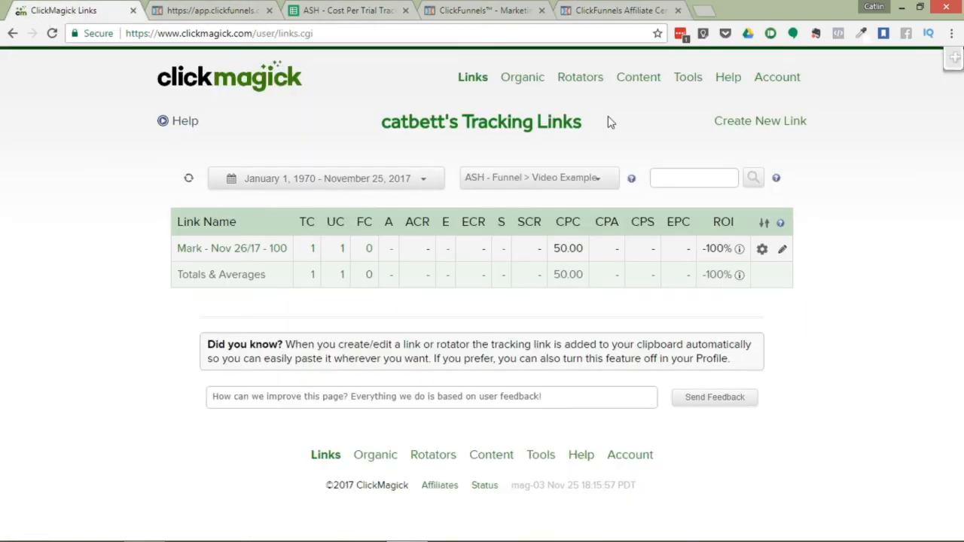
mouse_move(684, 85)
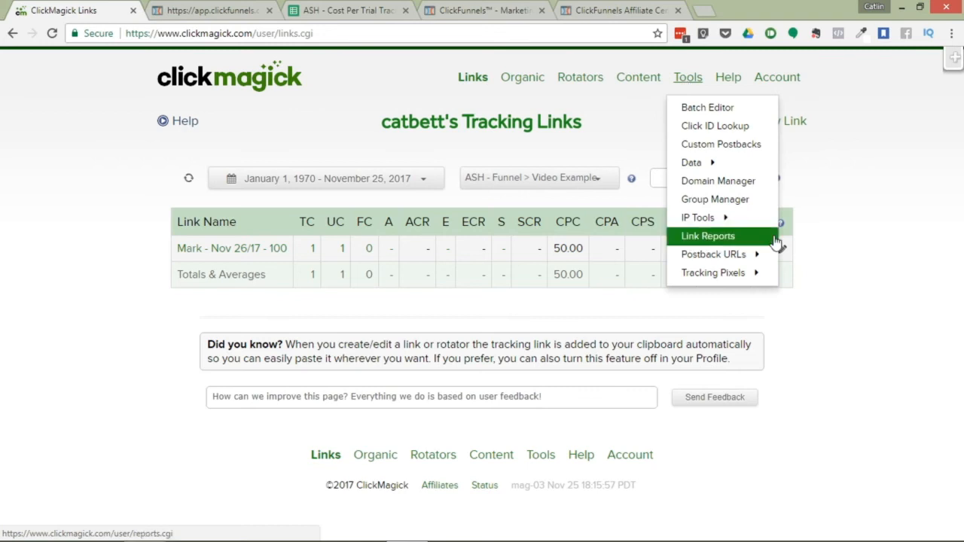
left_click(716, 197)
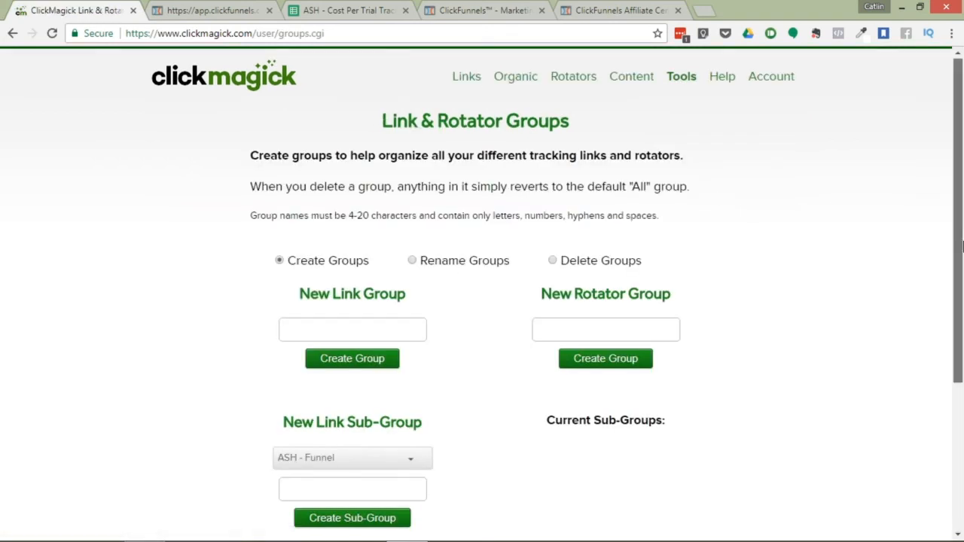
scroll(538, 295, "down", 3)
left_click(355, 249)
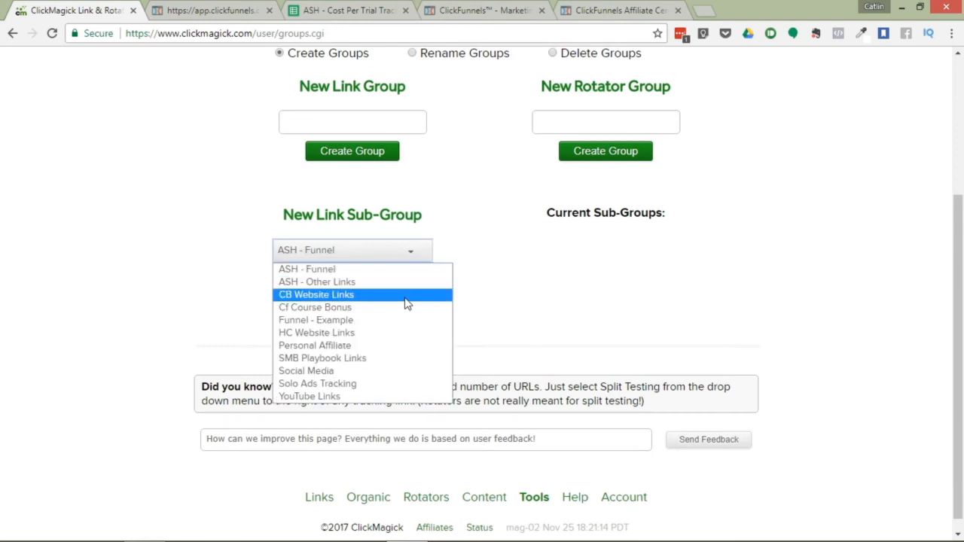
left_click(351, 322)
left_click(333, 276)
type("Other Lu")
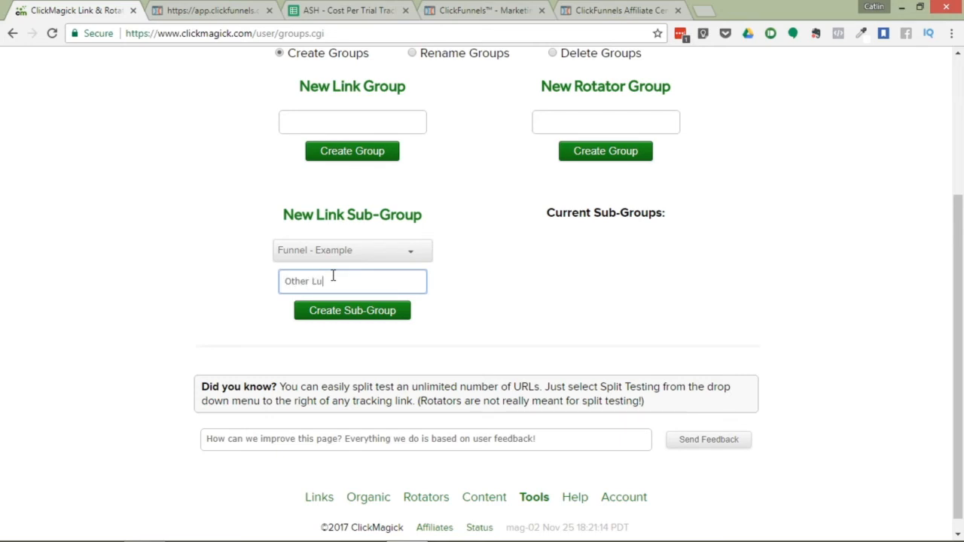
key("BackSpace")
type("inks - Exampl")
left_click(388, 310)
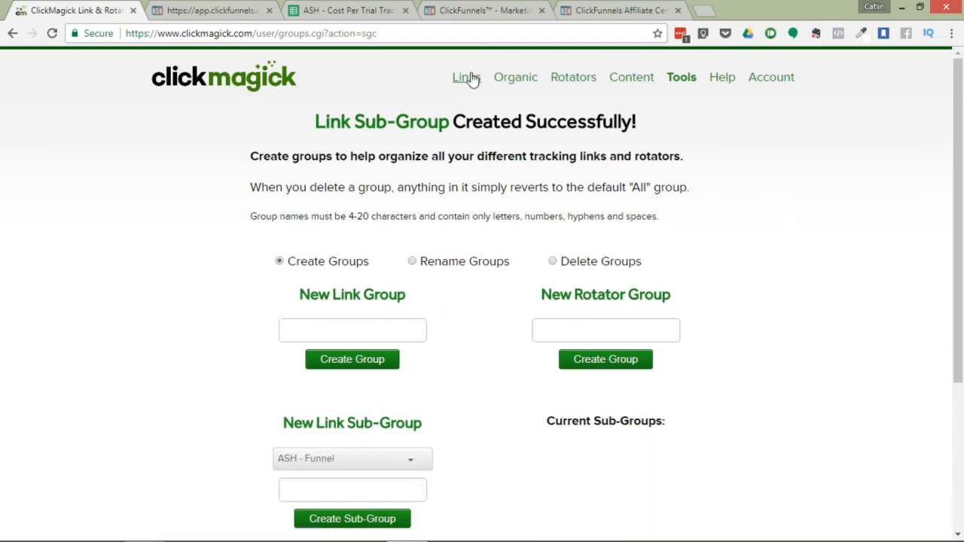
Step: Return to the tracking links and filter them to the "Funnel - Example > Other Links - Exampl" sub-group
left_click(469, 79)
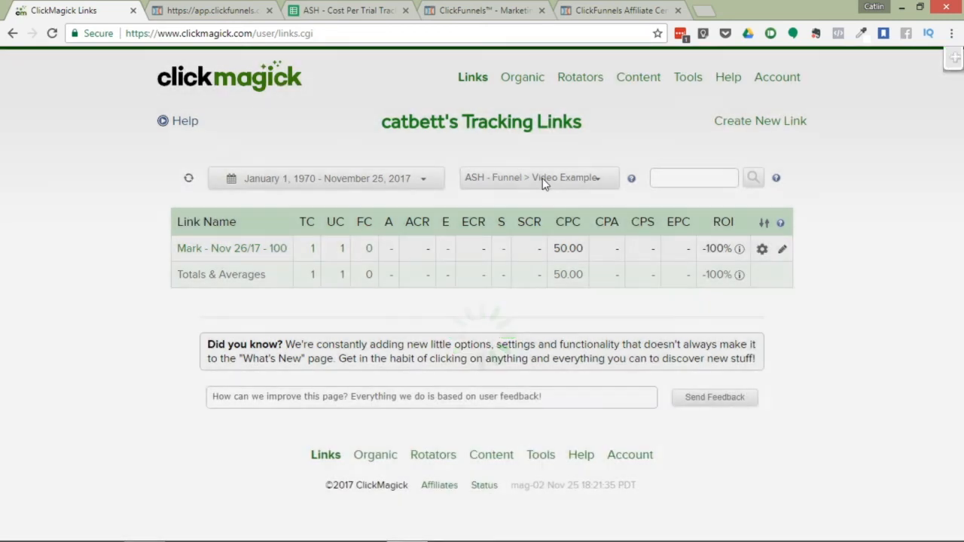
left_click(542, 179)
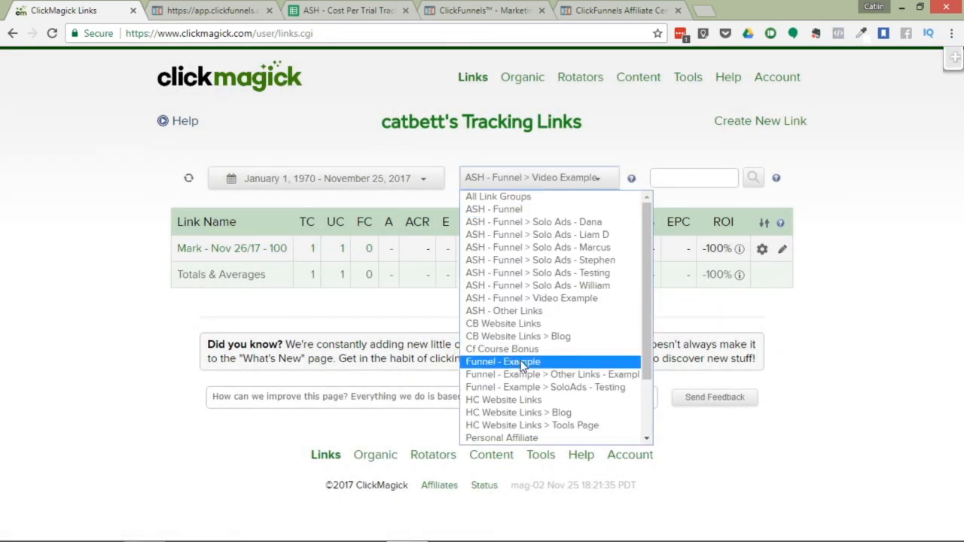
left_click(570, 374)
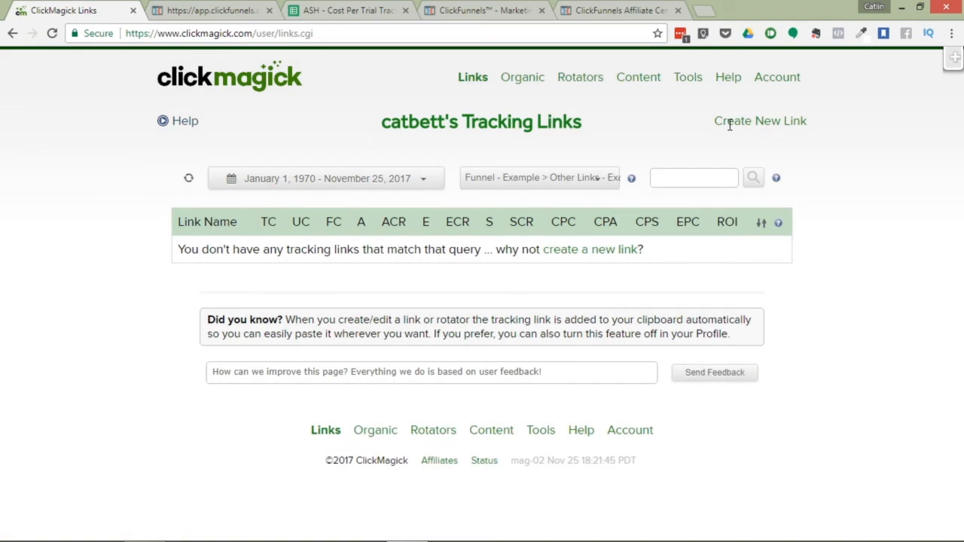
mouse_move(743, 119)
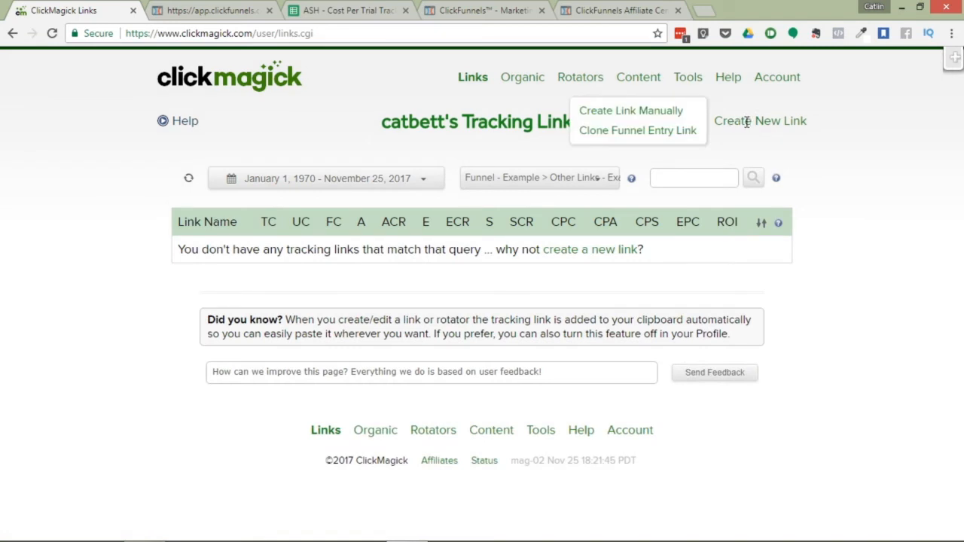
left_click(667, 113)
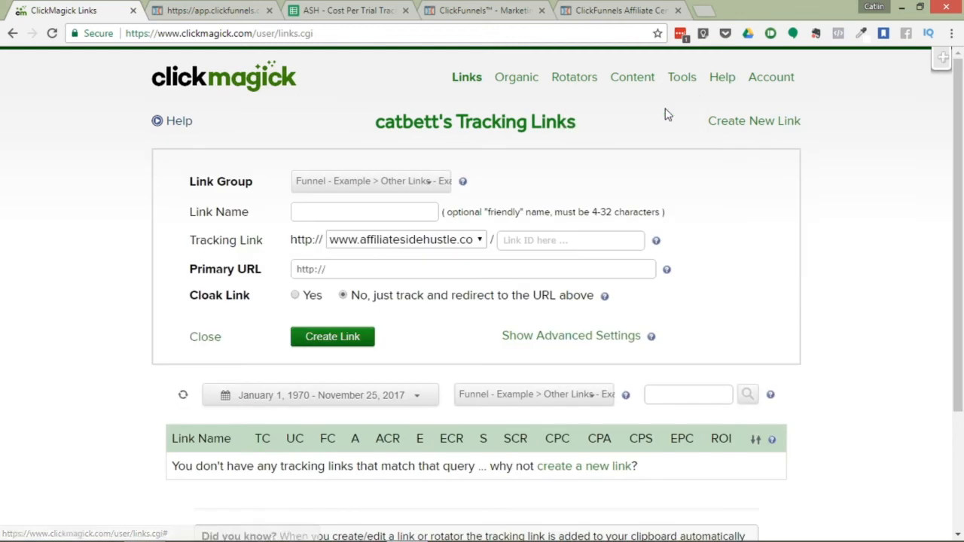
left_click(369, 240)
left_click(391, 306)
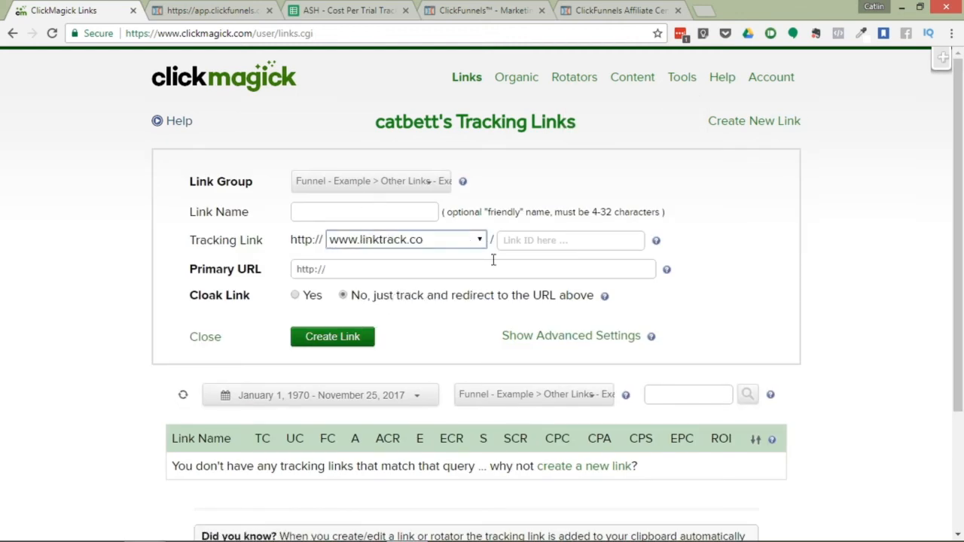
left_click(335, 211)
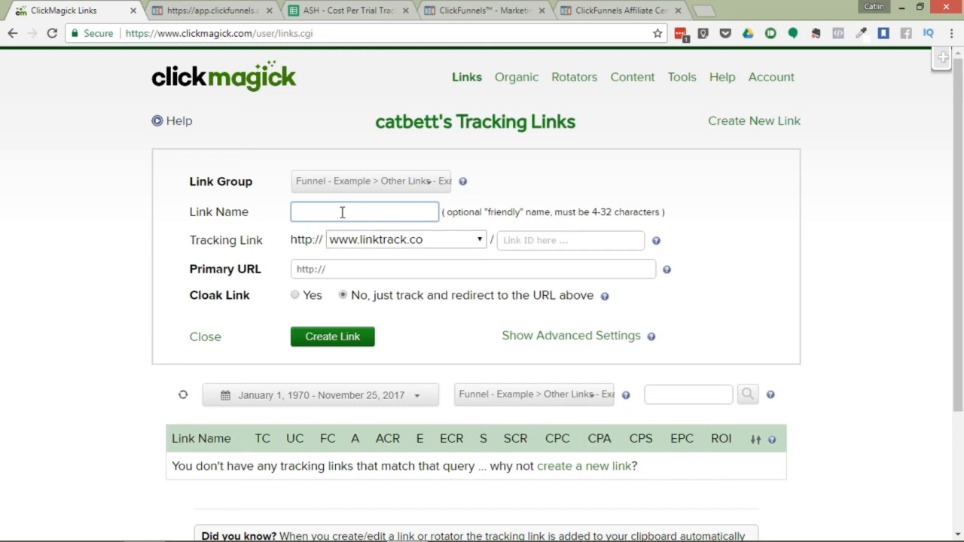
type("Example - CF Affiliate")
Step: Replace the new link's Primary URL with the copied ClickFunnels affiliate link
left_click(343, 272)
key("ctrl+a")
key("BackSpace")
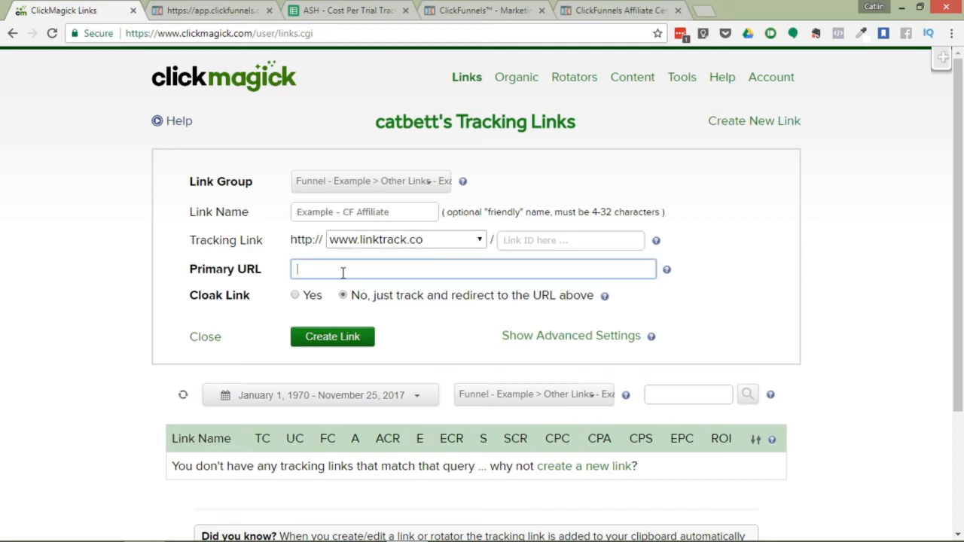
key("ctrl+v")
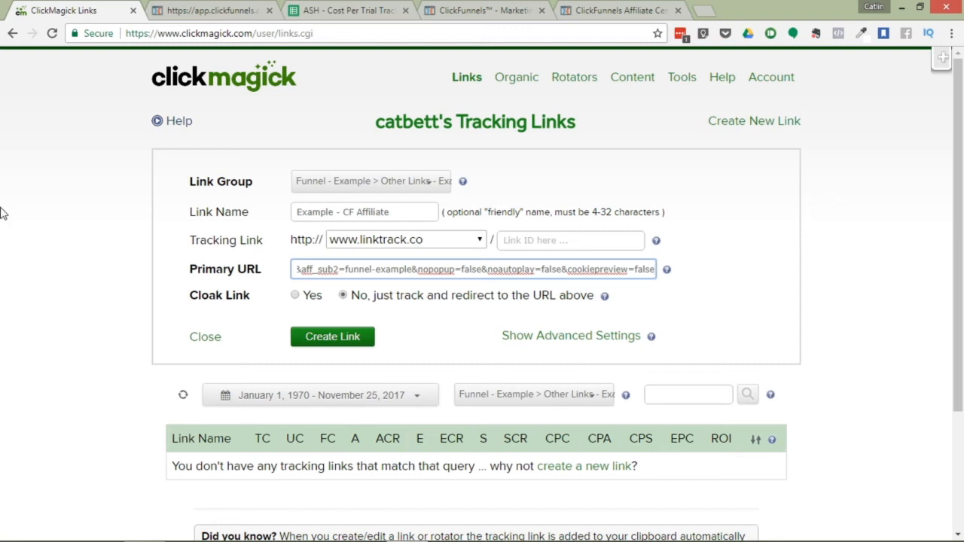
Step: Replace the "change-this" value of aff_sub in the Primary URL with the [clickid] token and create the link
key("Left")
key("Left")
key("Left")
key("Left")
key("Left")
key("Left")
key("Left")
key("Left")
key("Left")
key("Left")
key("Left")
key("Left")
key("Left")
key("Left")
key("Left")
key("Left")
key("Left")
key("Left")
key("Left")
key("Left")
key("Left")
key("Left")
key("Left")
key("Left")
key("Left")
key("Left")
key("Left")
key("Left")
key("Left")
key("Left")
key("Left")
key("Left")
key("Left")
key("Left")
key("Left")
key("Left")
key("Left")
key("Left")
key("Left")
key("Left")
key("Left")
key("Left")
key("Left")
key("Left")
key("Left")
key("Left")
key("Left")
key("Left")
key("Left")
key("Left")
key("Left")
key("Left")
key("Left")
key("Left")
key("Left")
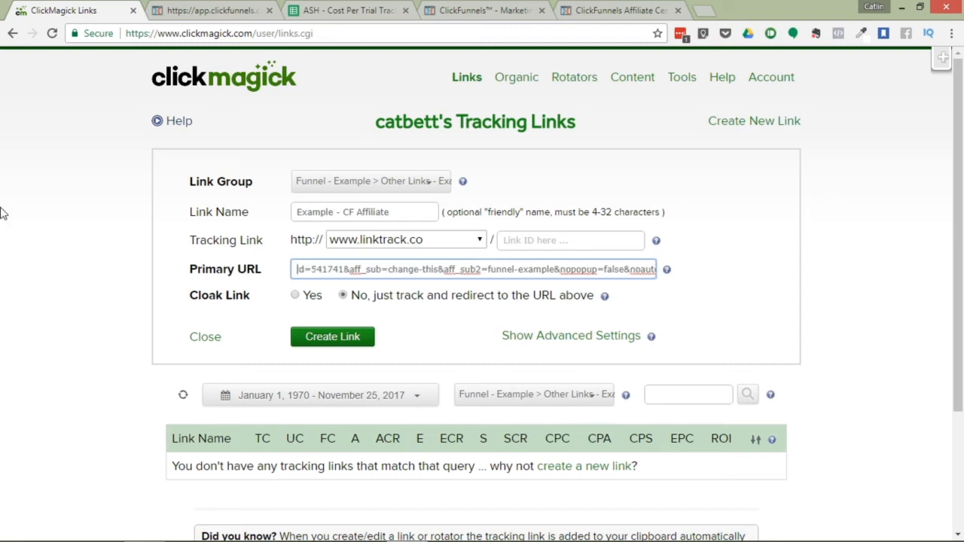
key("Left")
key("Left")
key("Left")
key("Left")
key("Left")
key("Left")
key("Left")
key("Right")
key("Right")
key("Right")
key("Right")
key("Right")
key("Right")
key("Right")
key("Right")
key("Right")
key("Right")
key("Right")
key("Right")
key("Right")
key("Right")
key("Right")
key("Right")
key("Right")
key("Right")
key("Right")
key("Right")
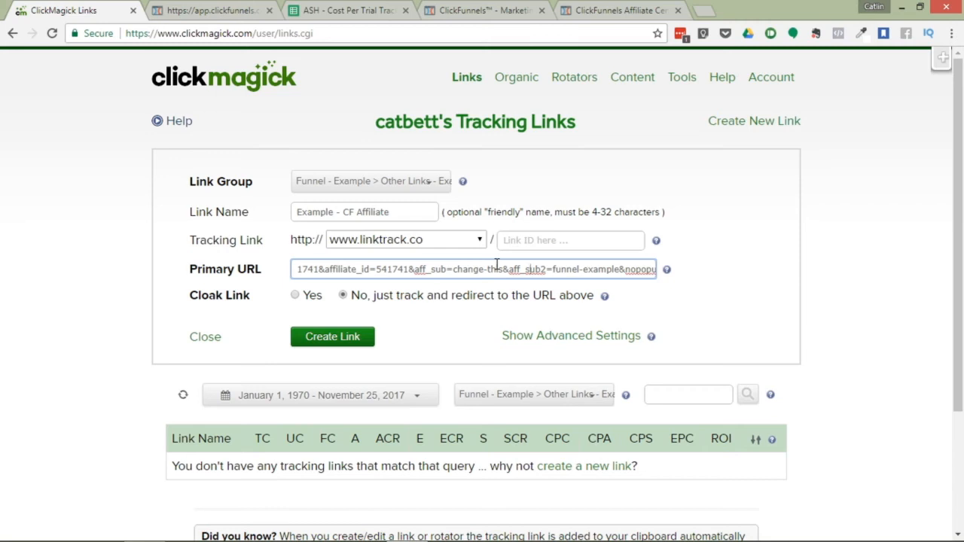
key("BackSpace")
key("BackSpace")
key("BackSpace")
key("BackSpace")
key("BackSpace")
key("BackSpace")
key("BackSpace")
key("BackSpace")
key("BackSpace")
key("BackSpace")
key("BackSpace")
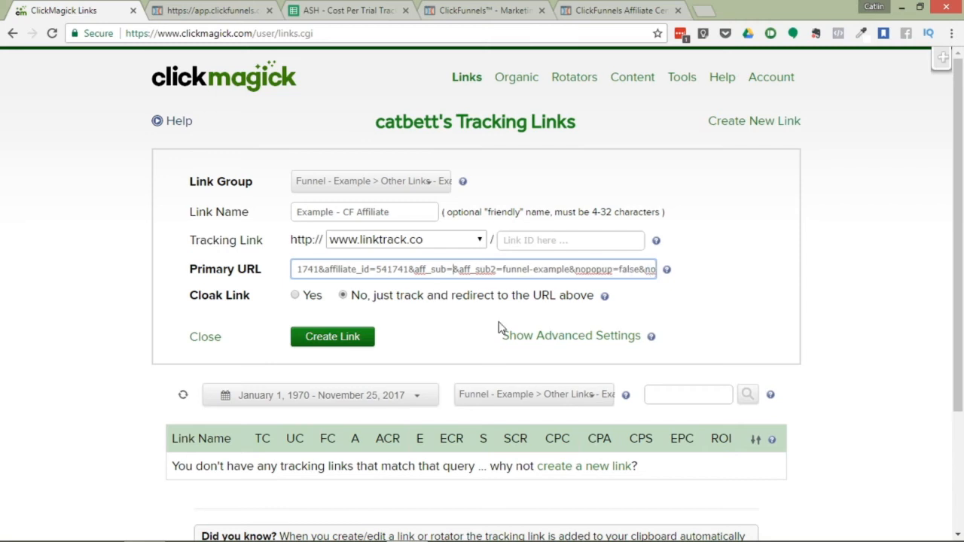
type("[click")
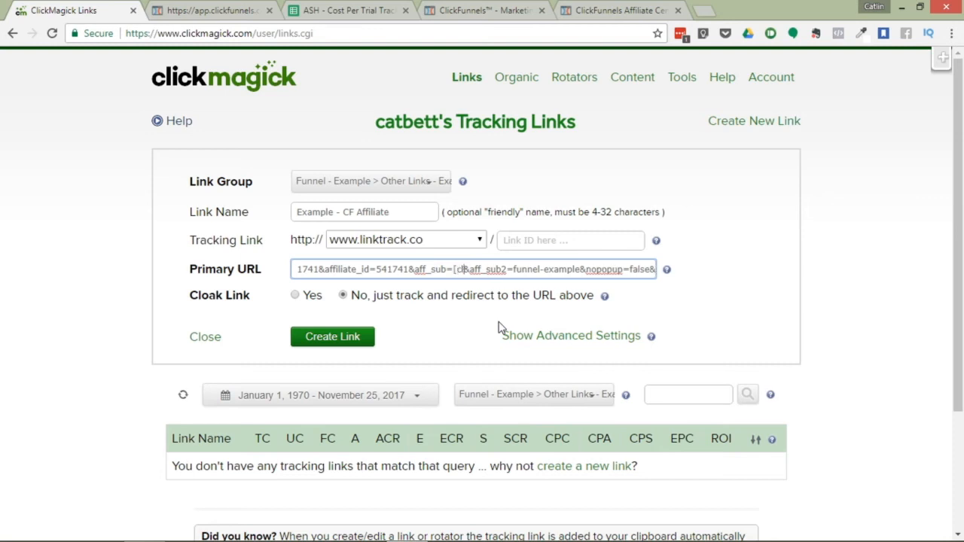
type("i")
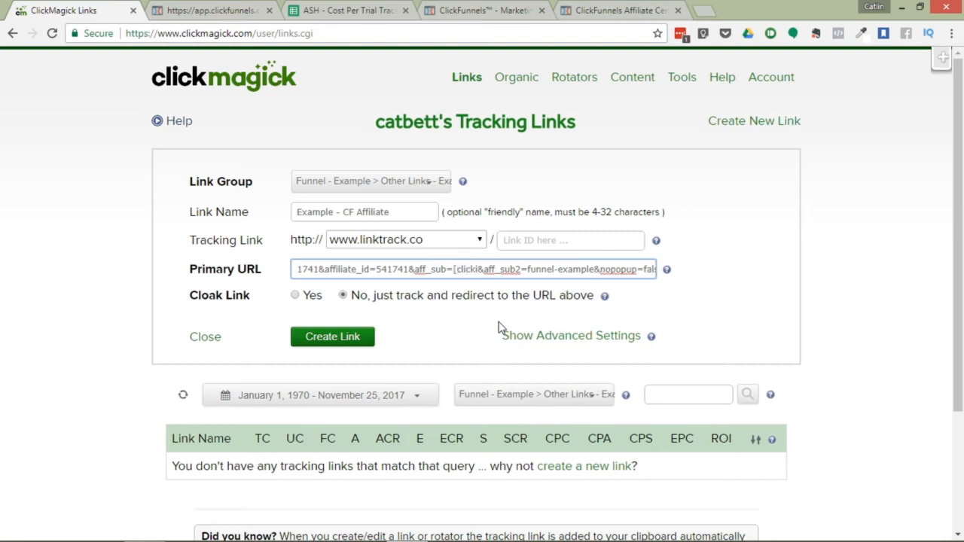
type("d]")
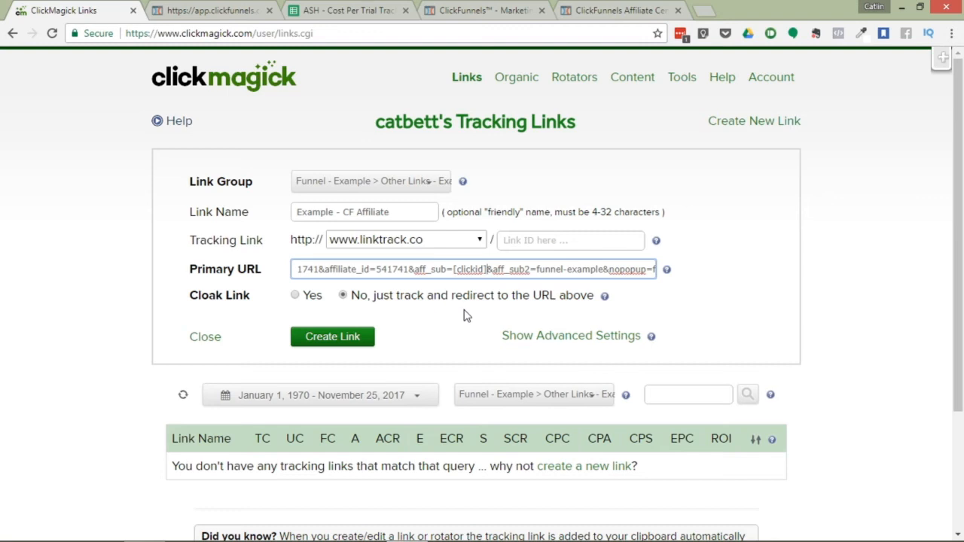
left_click(341, 344)
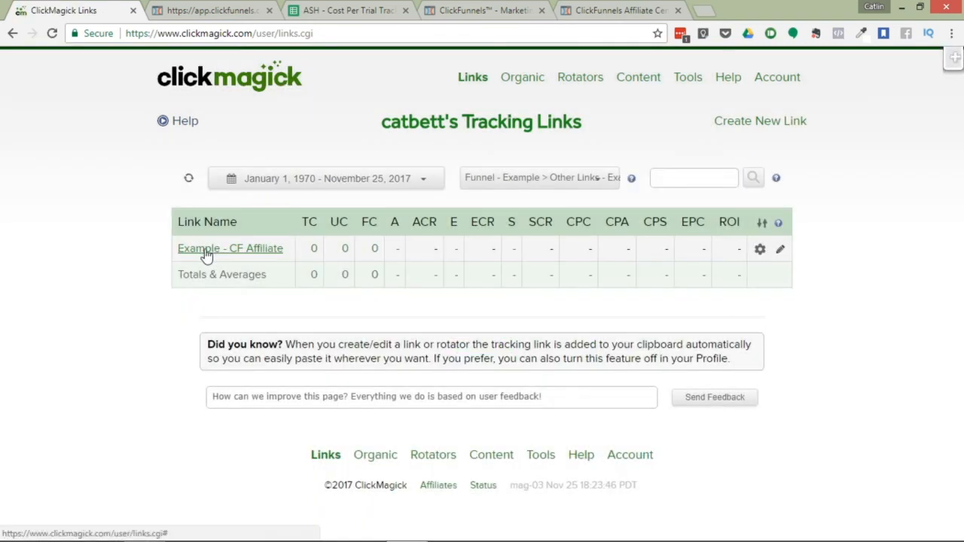
Step: Expand the "Example - CF Affiliate" link and copy its tracking link
left_click(206, 253)
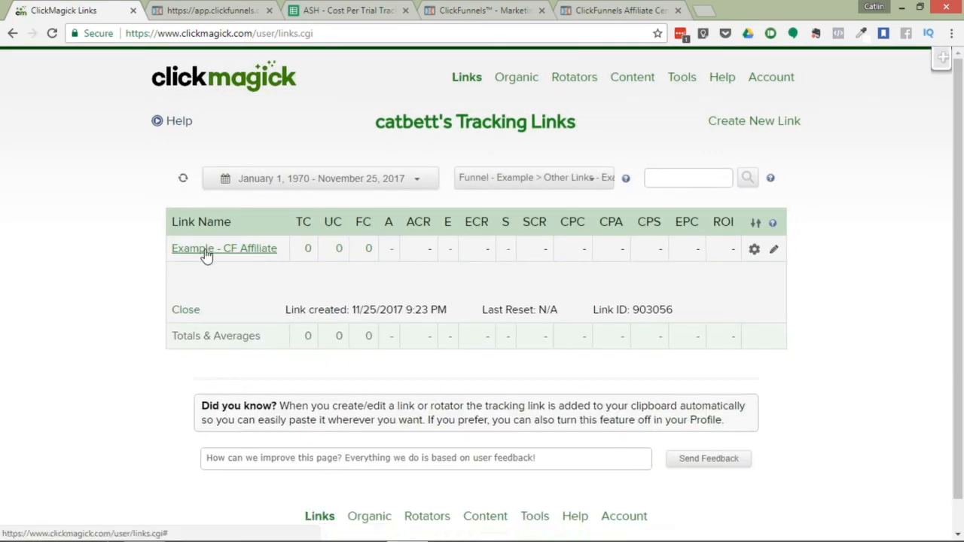
left_click_drag(320, 290, 516, 285)
key("ctrl+c")
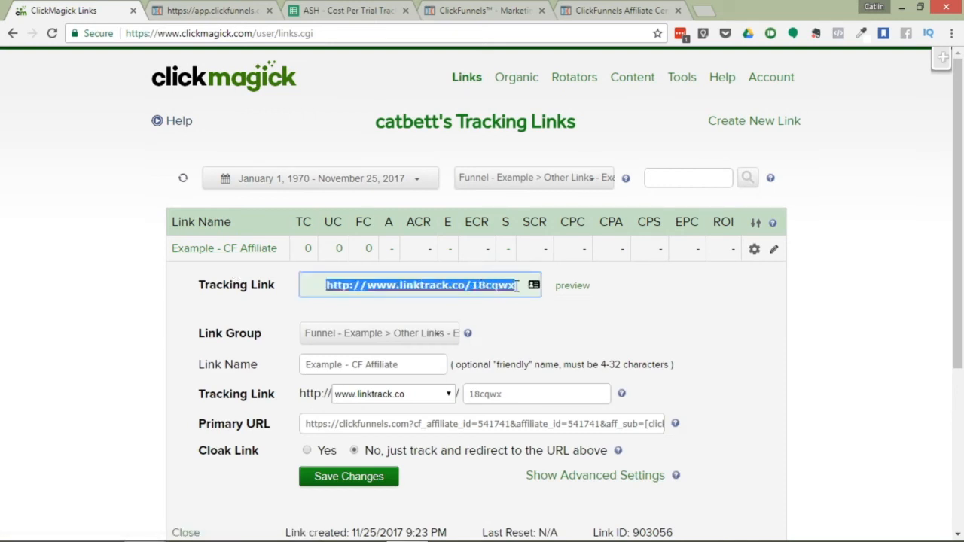
Step: In the ClickFunnels page editor, replace the Step #1 free trial button's website URL with the copied tracking link
left_click(212, 10)
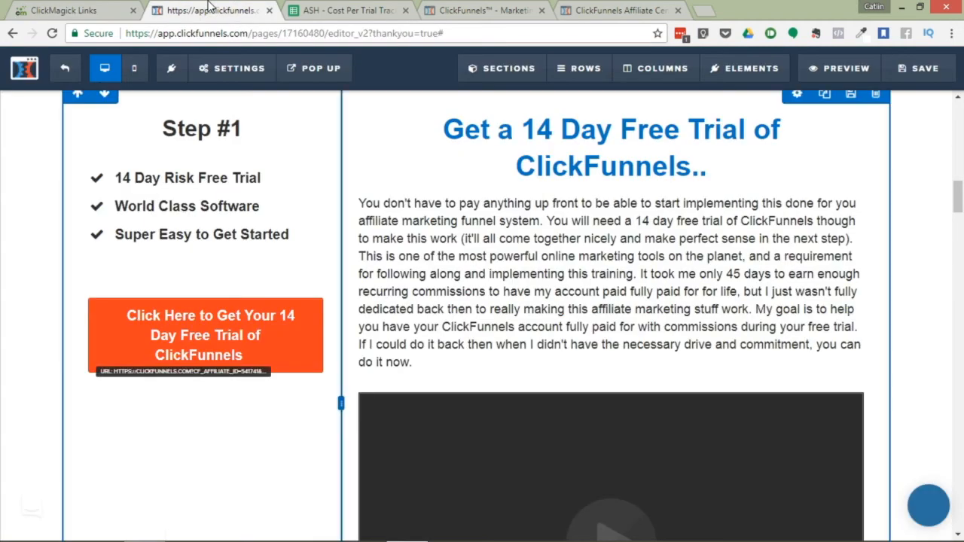
left_click(234, 318)
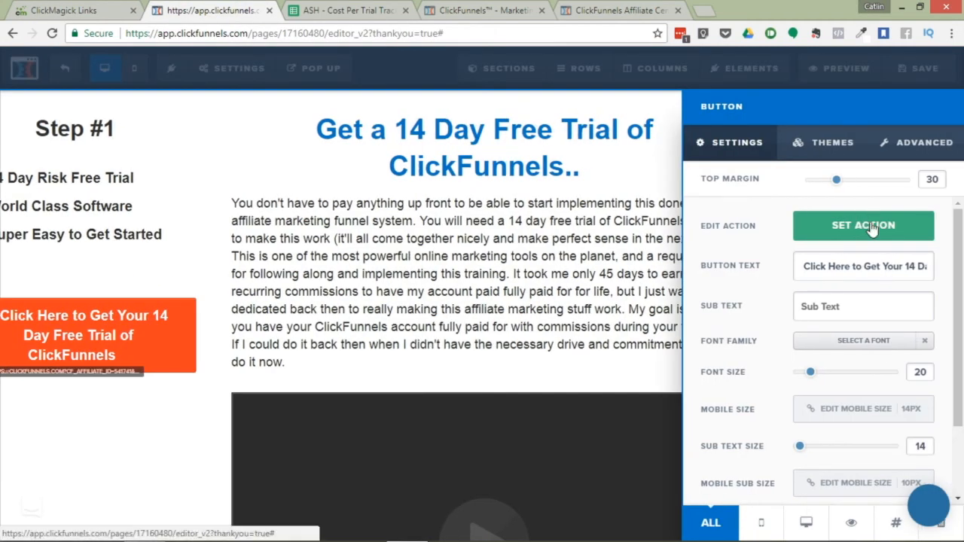
left_click(871, 228)
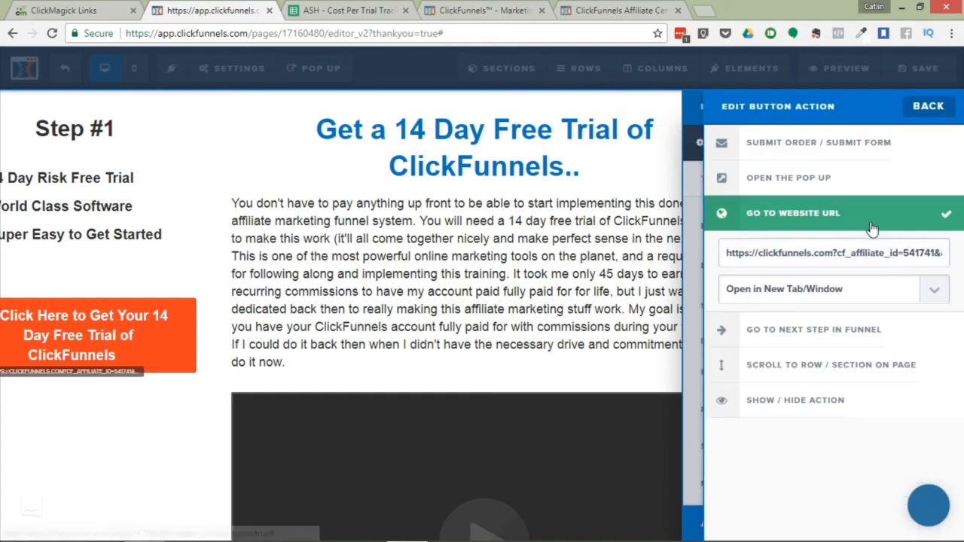
left_click(834, 254)
key("ctrl+a")
key("BackSpace")
key("ctrl+v")
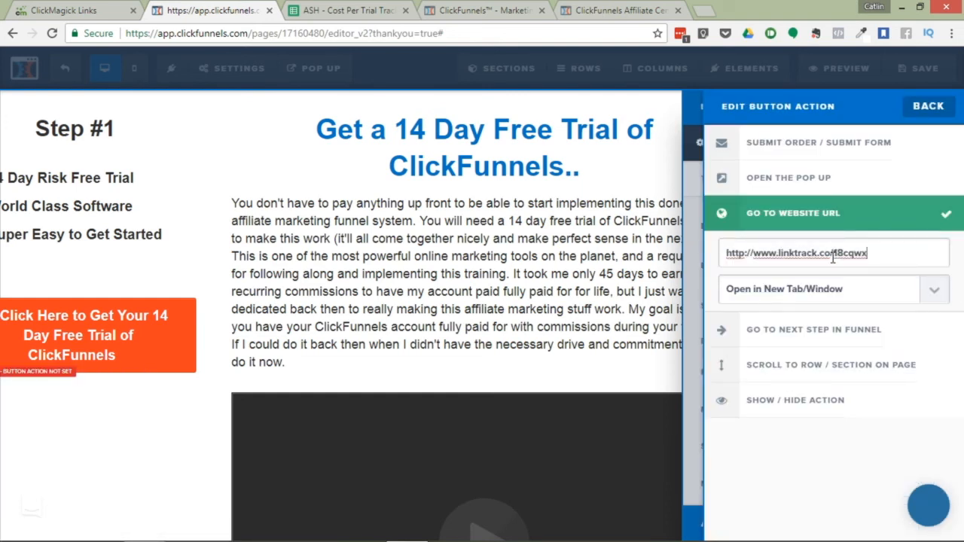
left_click(177, 263)
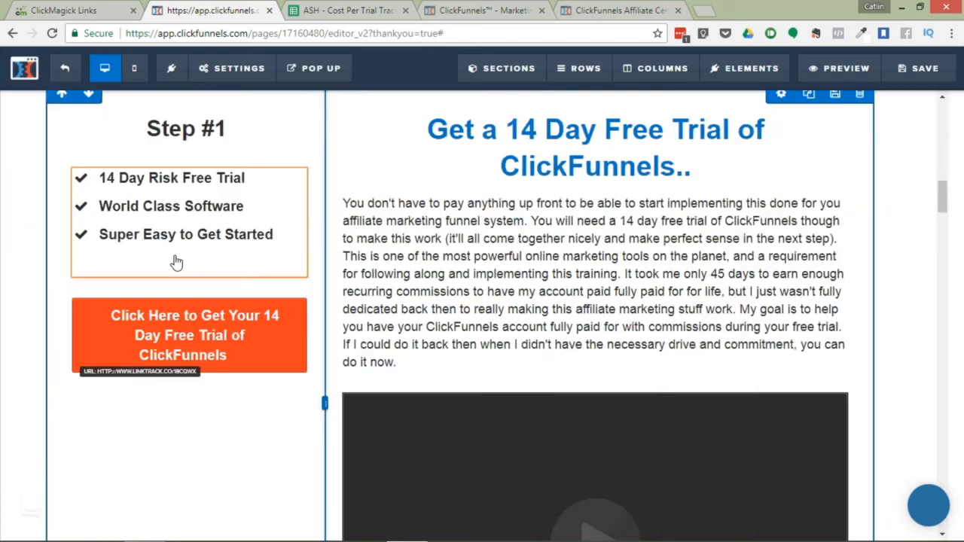
Step: Check the "Start Your 14 Day Free Trial of ClickFunnels!" button at the page's end and exit to the Thank You step overview
left_click_drag(957, 198, 963, 530)
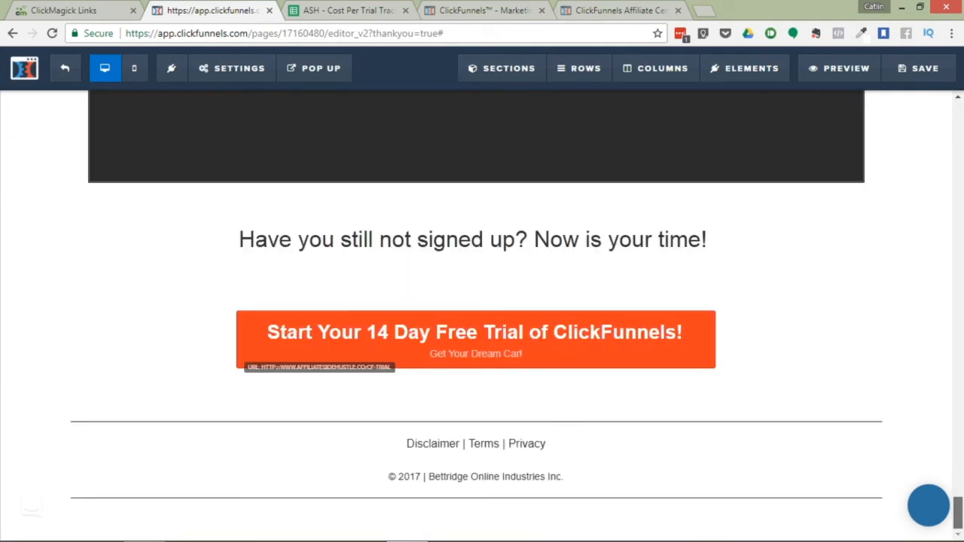
left_click(488, 358)
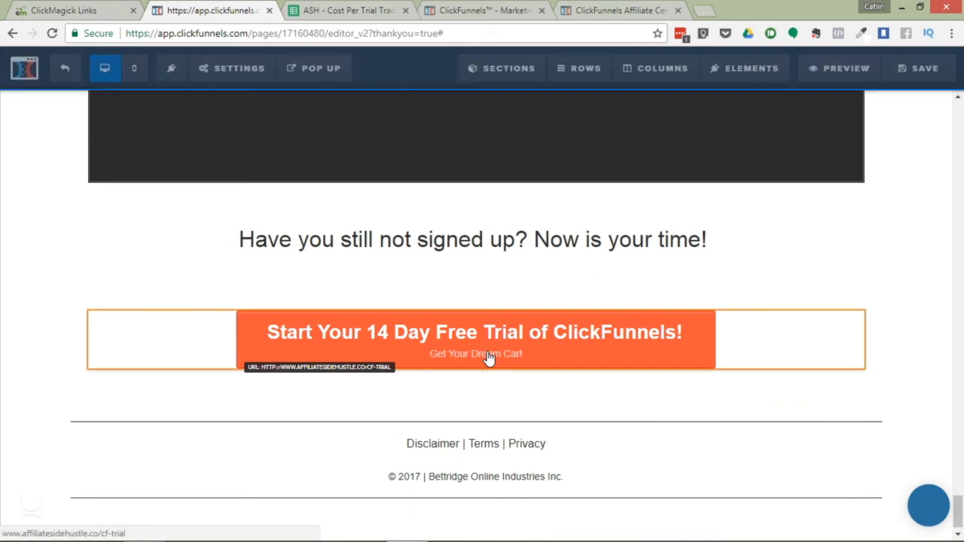
left_click(802, 229)
left_click(648, 241)
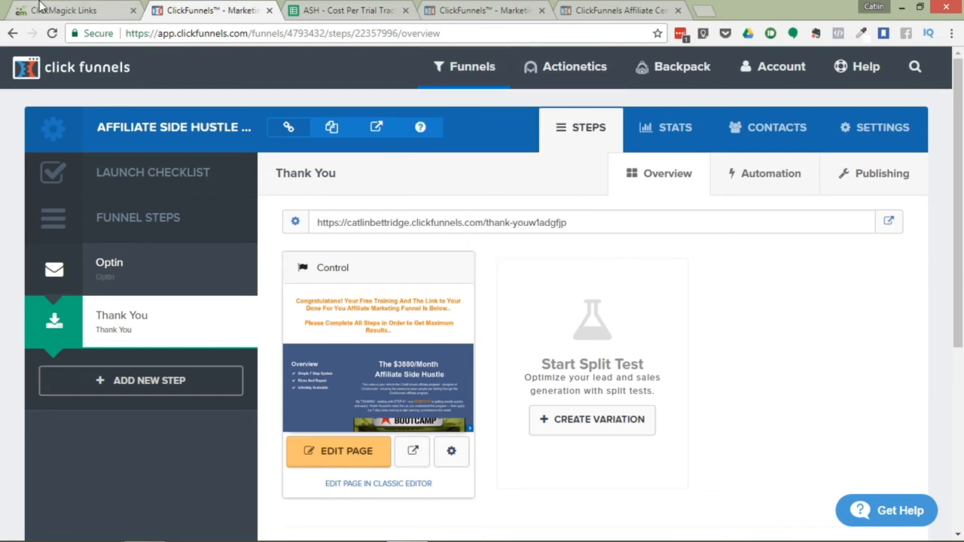
Step: Return to ClickMagick and open the Click ID Lookup tool
left_click(64, 10)
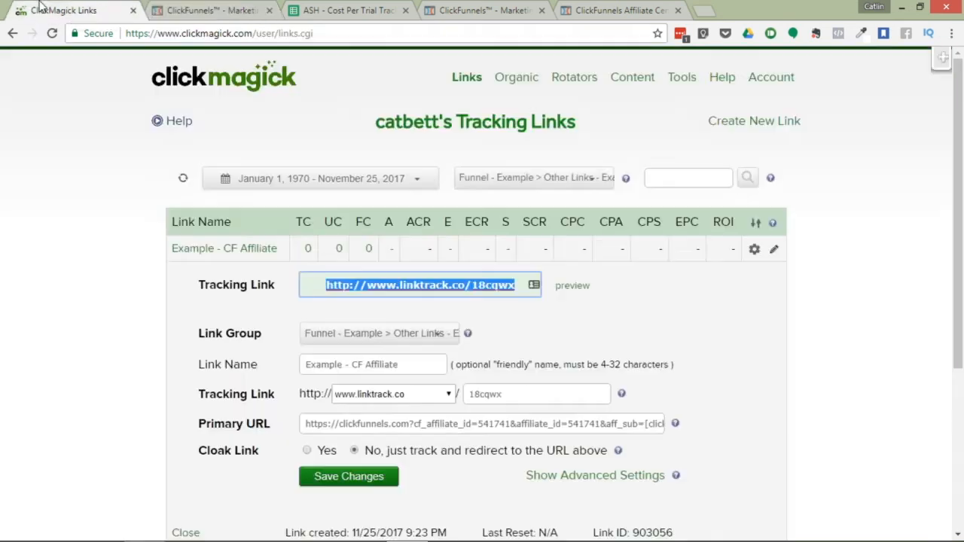
left_click(96, 208)
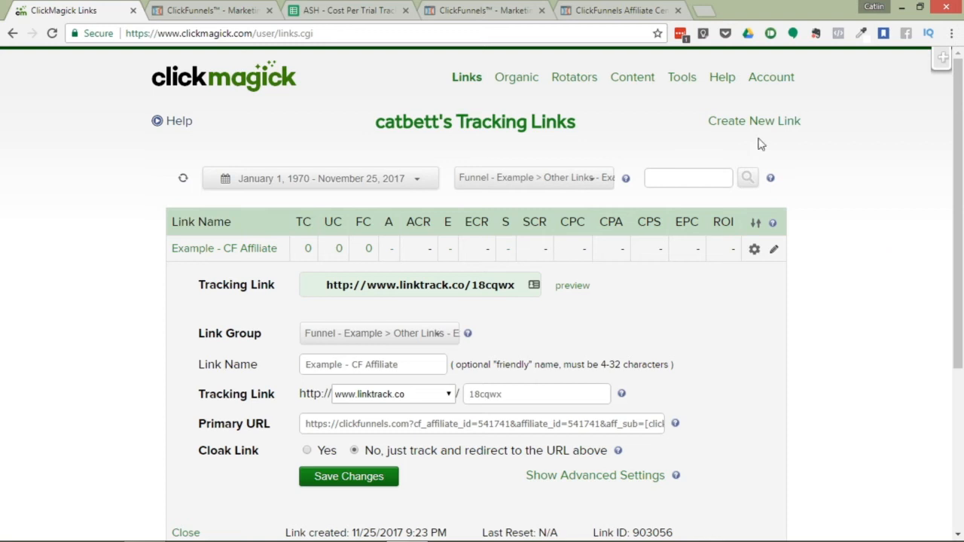
mouse_move(692, 86)
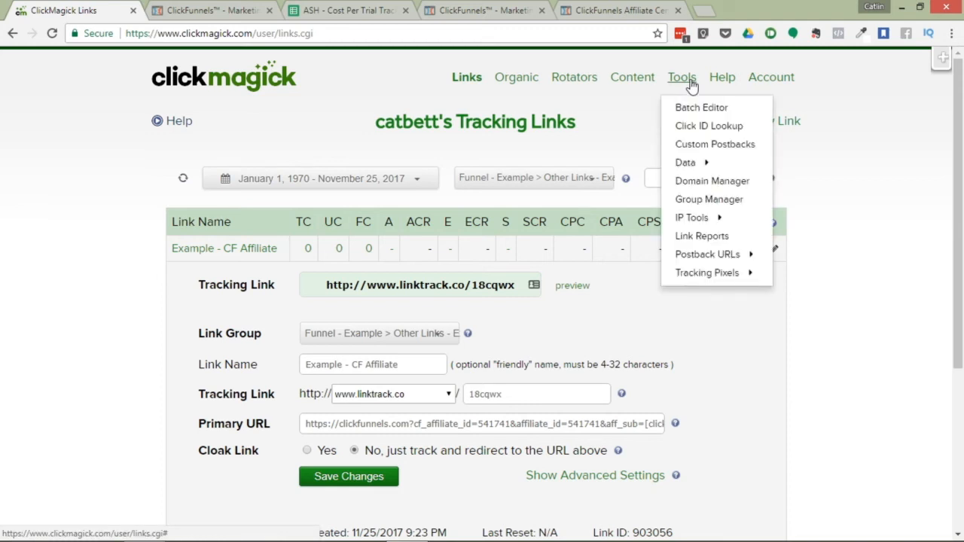
left_click(685, 127)
mouse_move(719, 122)
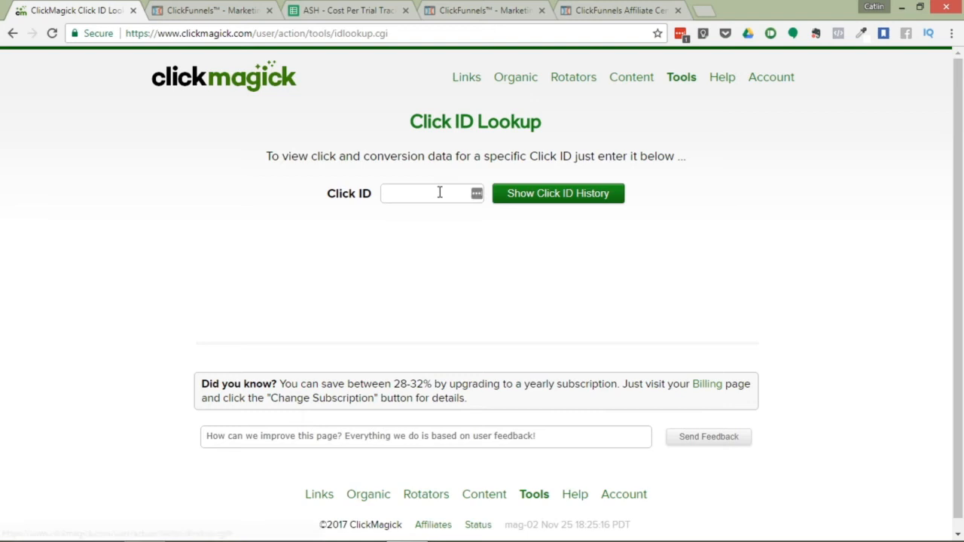
Step: Look up the history of click ID 524559706, view the visitor history for its IP address and close it
left_click(439, 193)
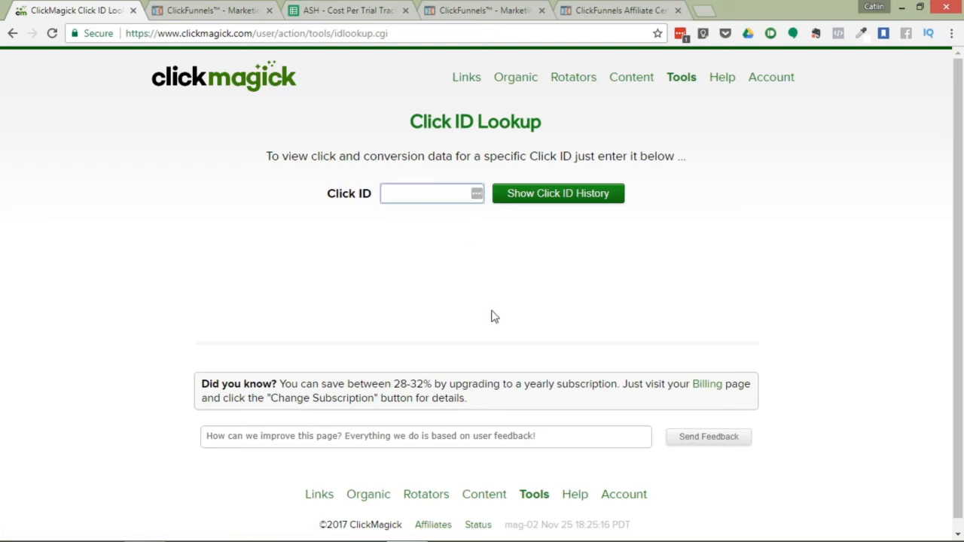
type("524559706")
left_click(593, 194)
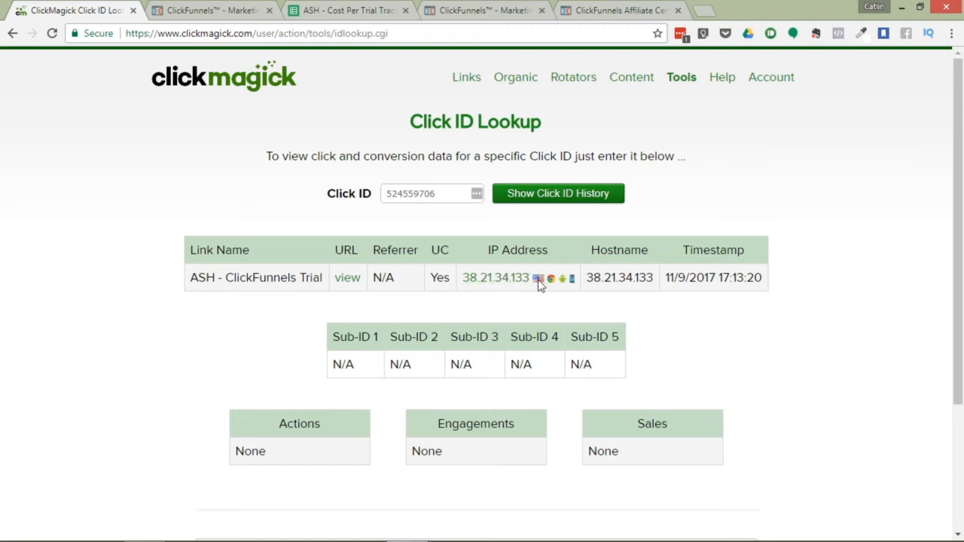
left_click(486, 278)
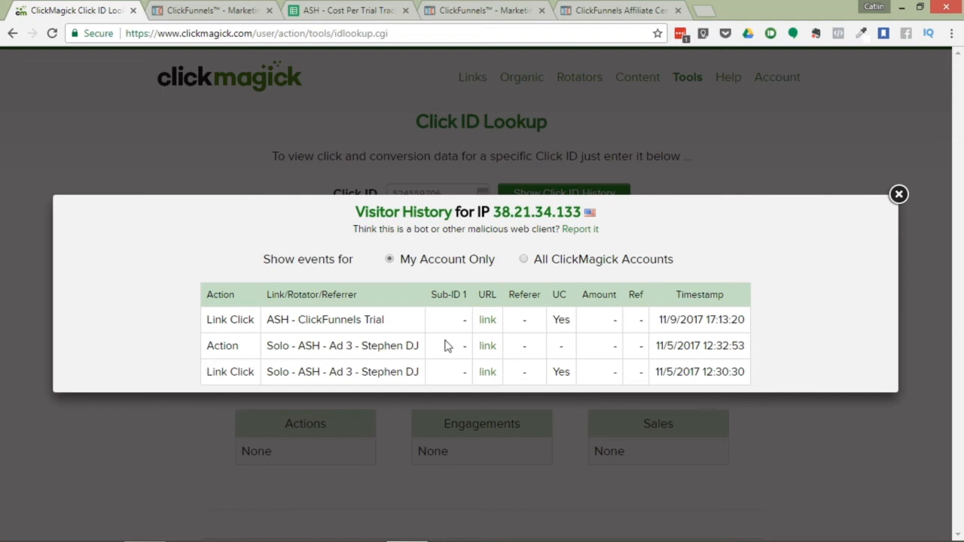
left_click(899, 194)
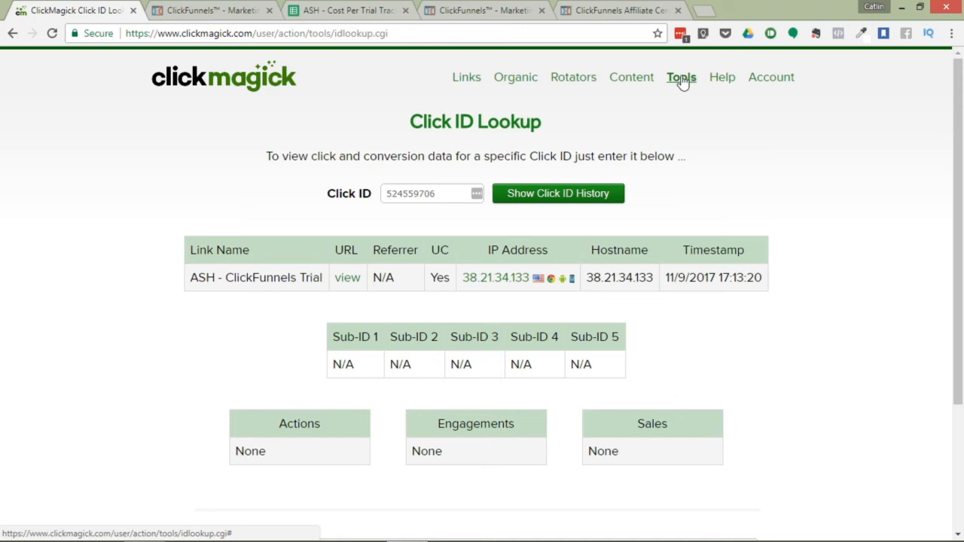
Step: Return to the tracking links and filter them to the "Funnel - Example > SoloAds - Testing" sub-group
left_click(680, 81)
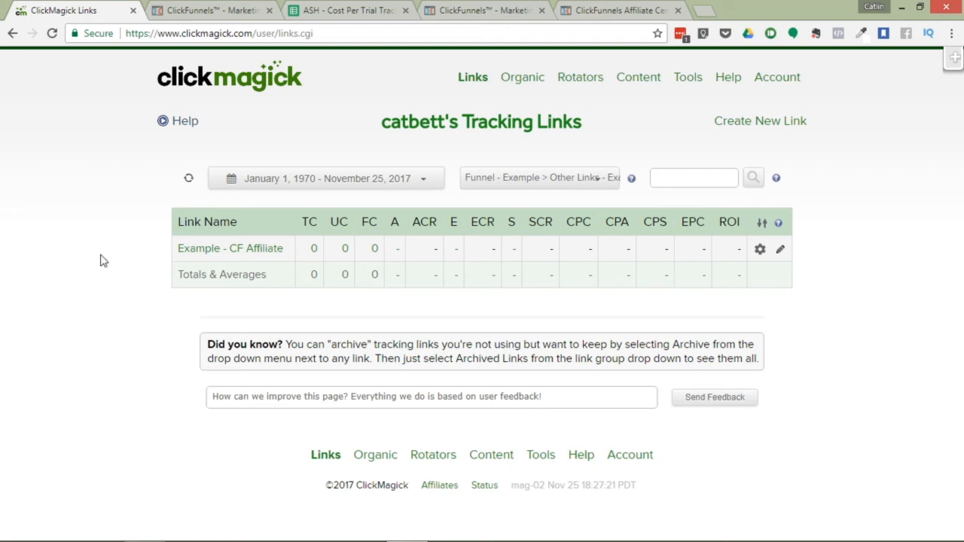
left_click(548, 181)
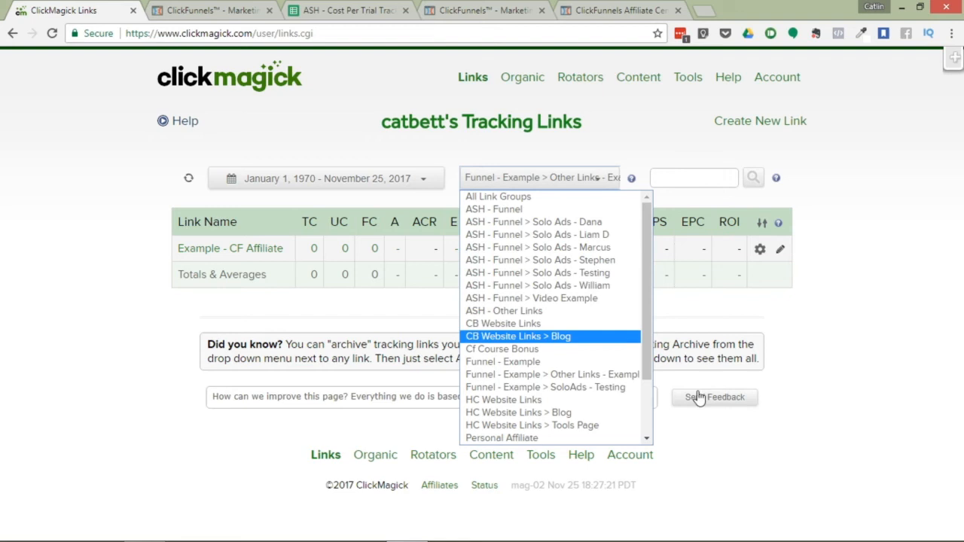
left_click(535, 379)
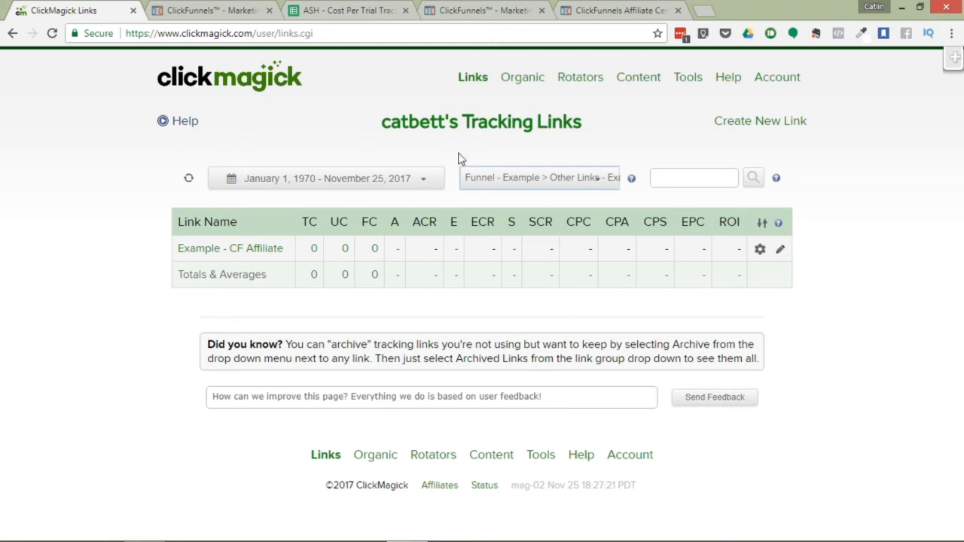
left_click(564, 185)
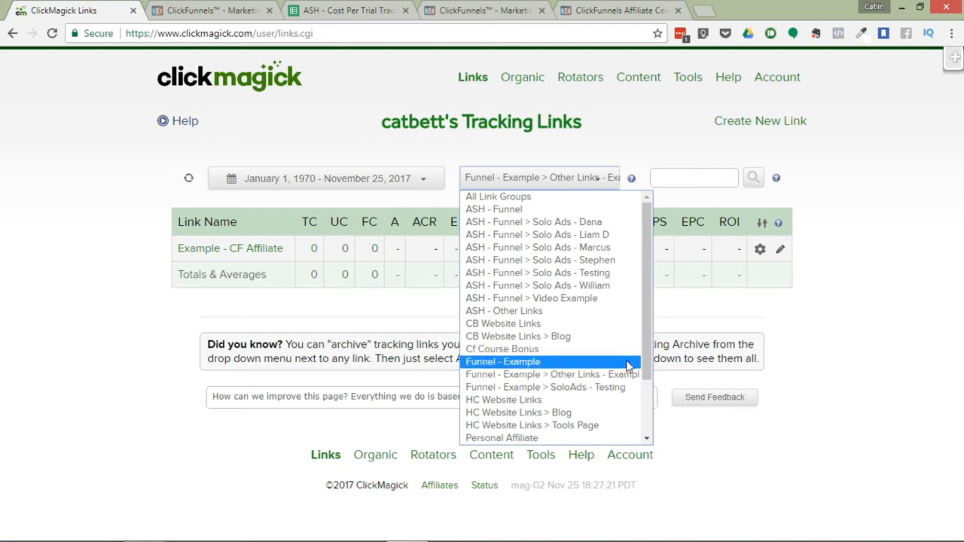
left_click(617, 387)
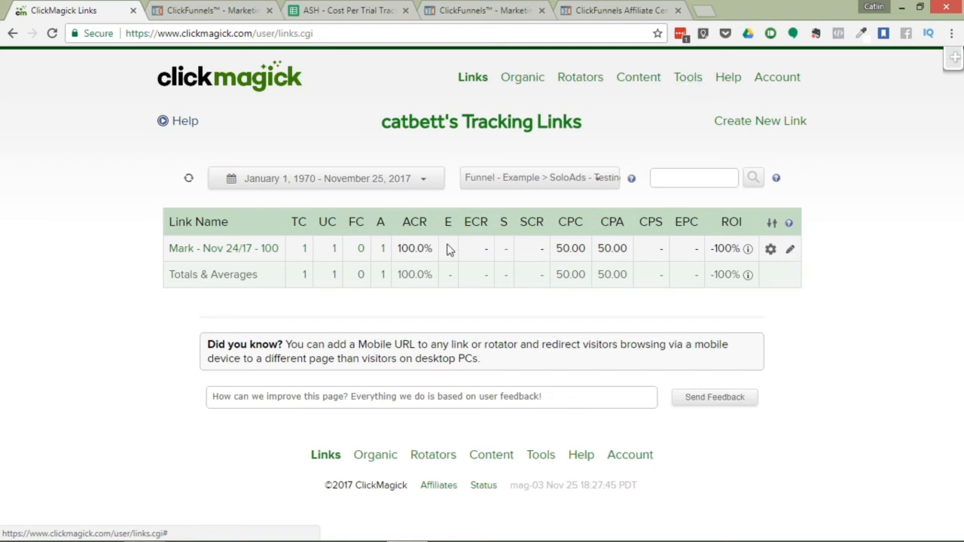
Step: Open the Add/Import Revenue section for the solo ad link dated Nov 24/17
mouse_move(264, 251)
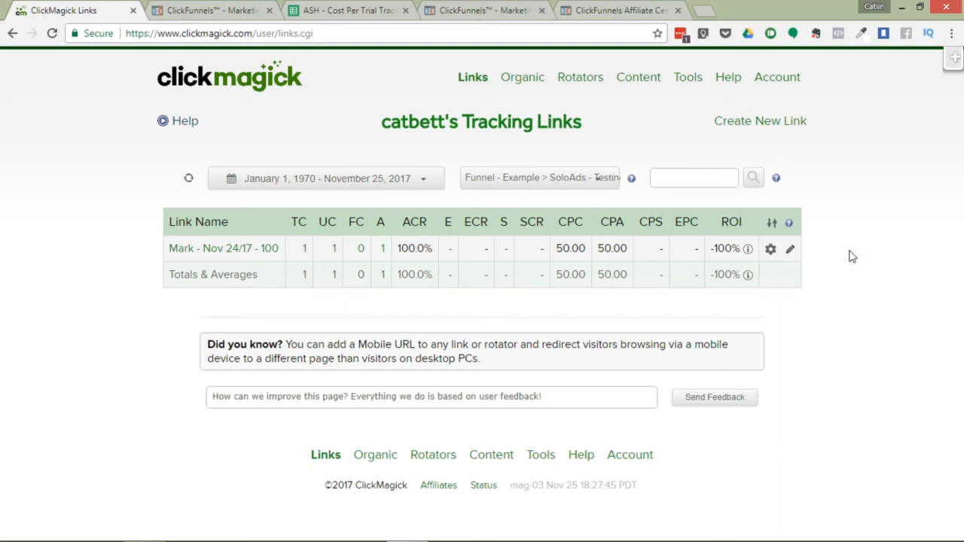
left_click(791, 253)
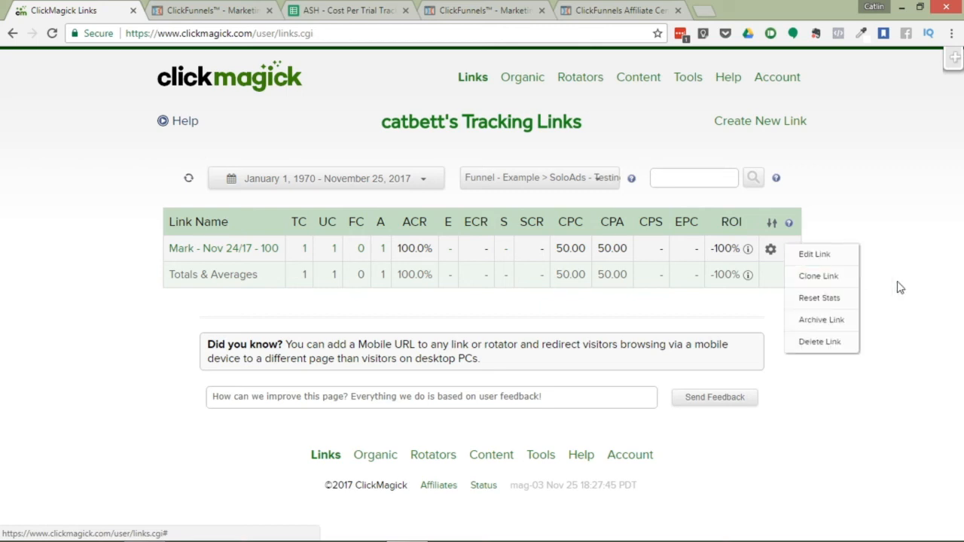
left_click(770, 253)
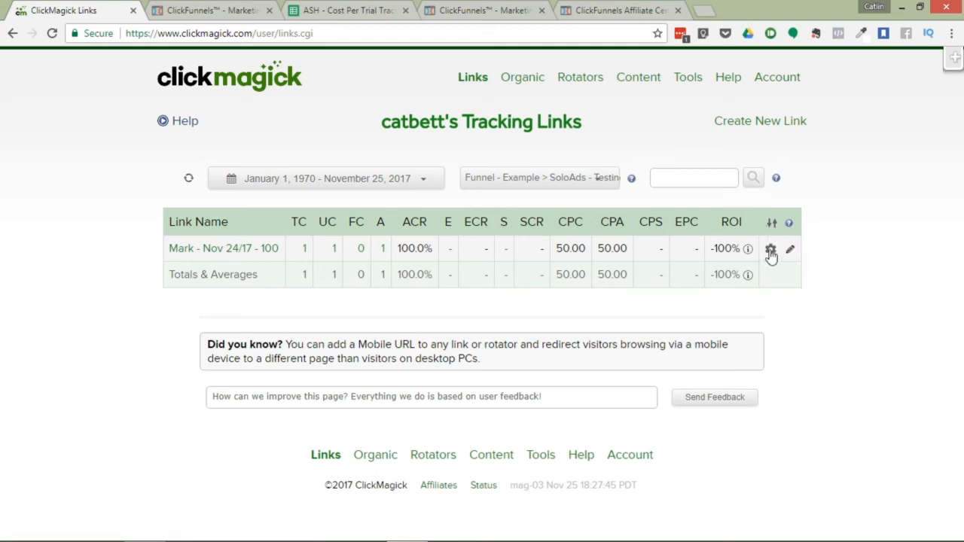
left_click(771, 252)
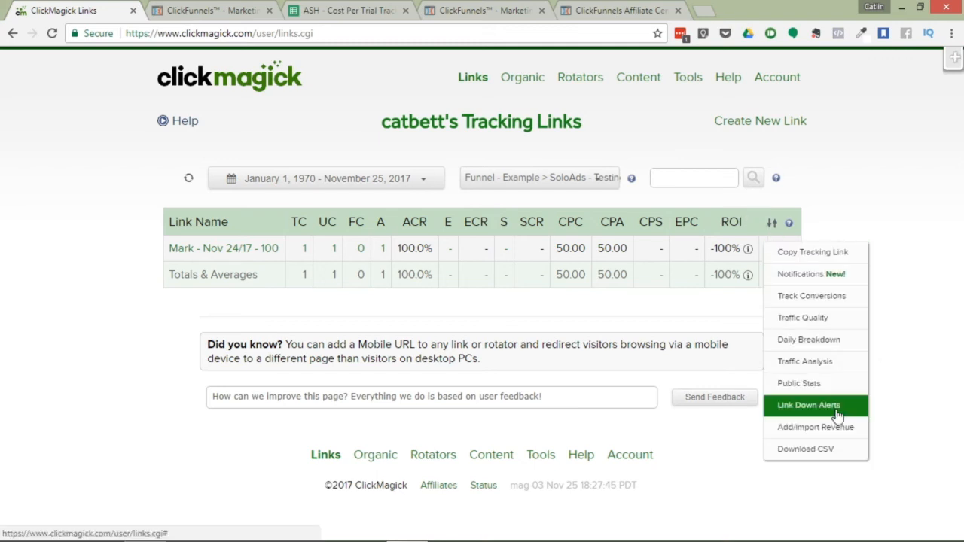
left_click(816, 427)
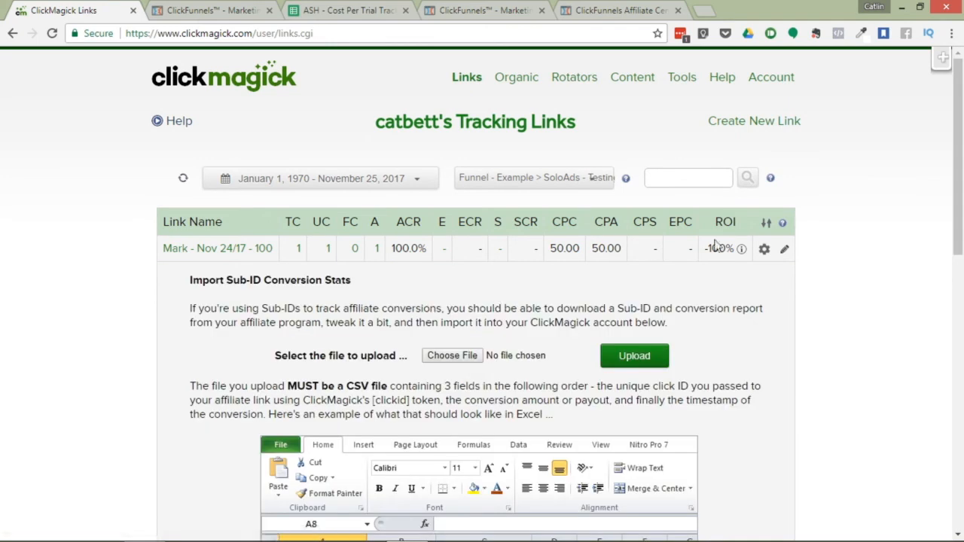
Step: Set the solo ad link's manual total revenue to $38.80, refresh the link stats and view its ROI breakdown
left_click_drag(963, 173, 962, 447)
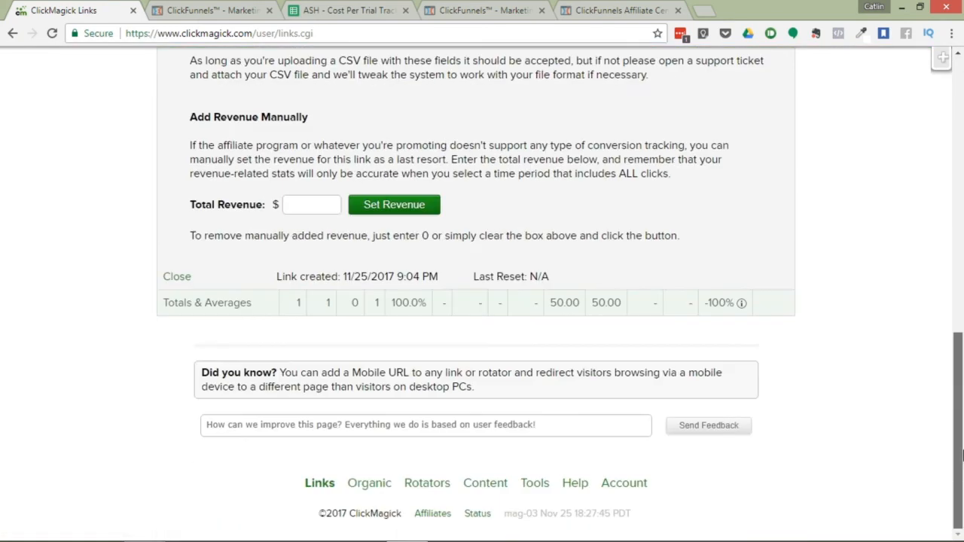
left_click(299, 204)
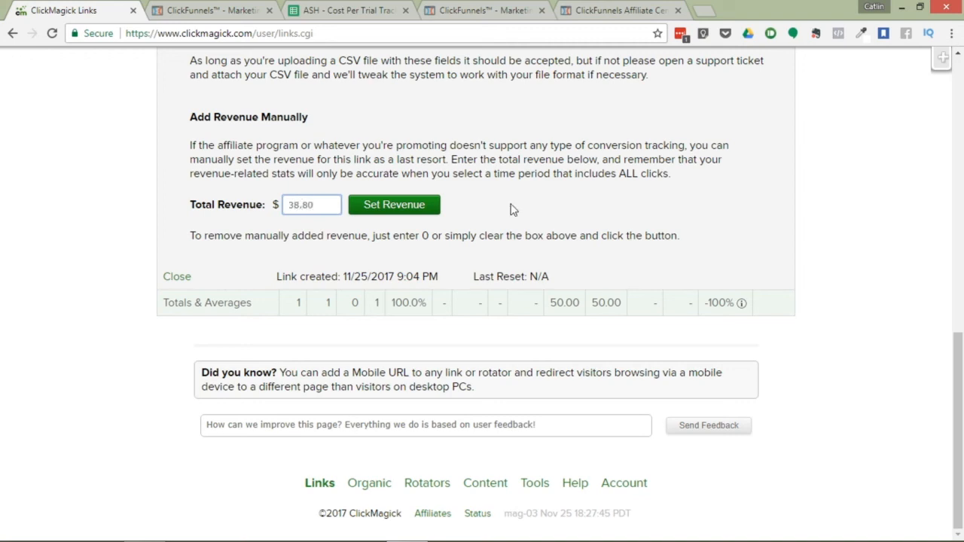
left_click(417, 208)
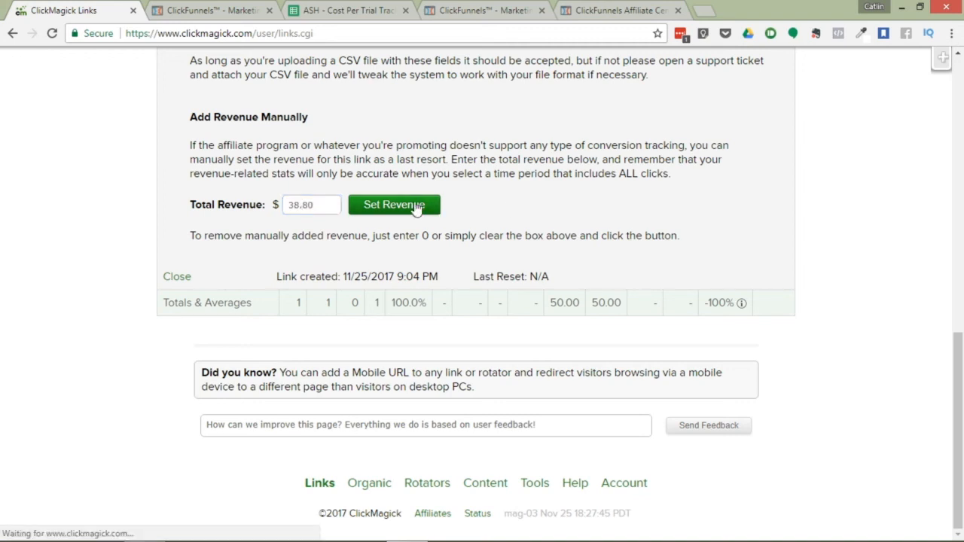
left_click_drag(961, 345, 961, 299)
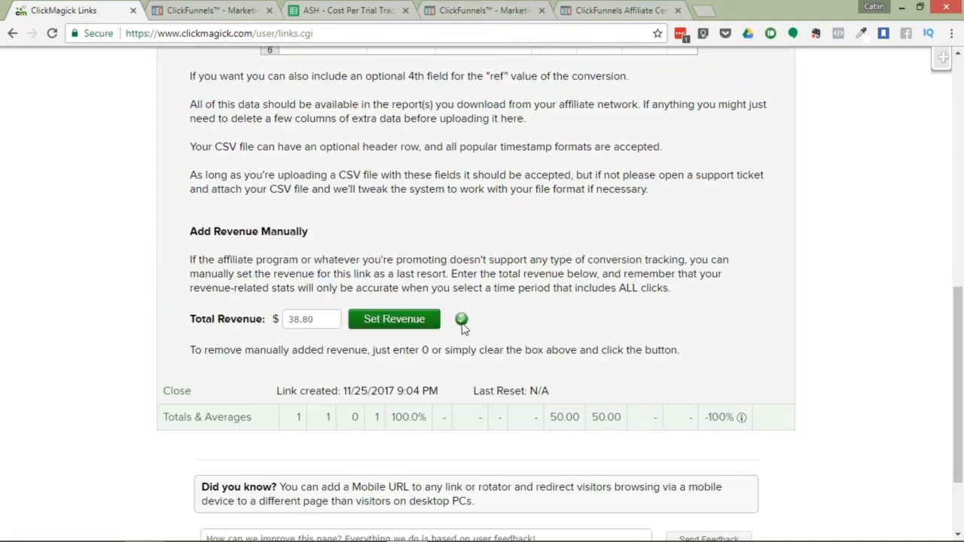
left_click_drag(961, 367, 961, 140)
left_click(182, 179)
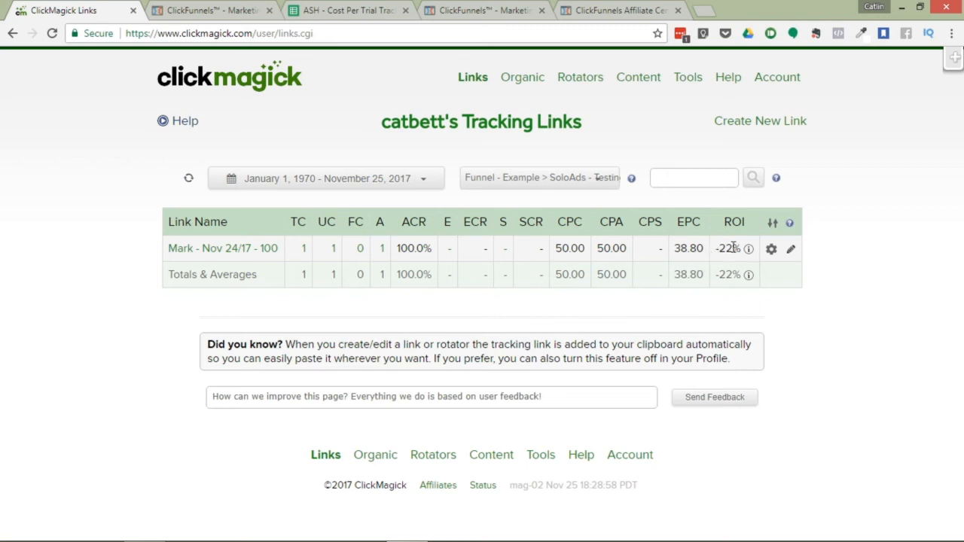
mouse_move(749, 255)
Step: Filter the tracking links to the "Funnel - Example" group and open Add/Import Revenue for the "Total Stats - Example" link
left_click(570, 179)
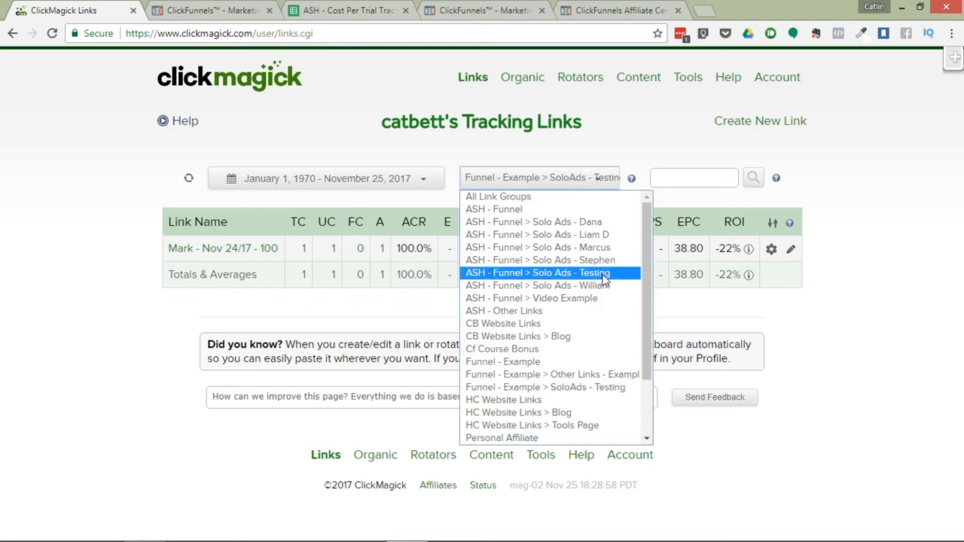
left_click(540, 362)
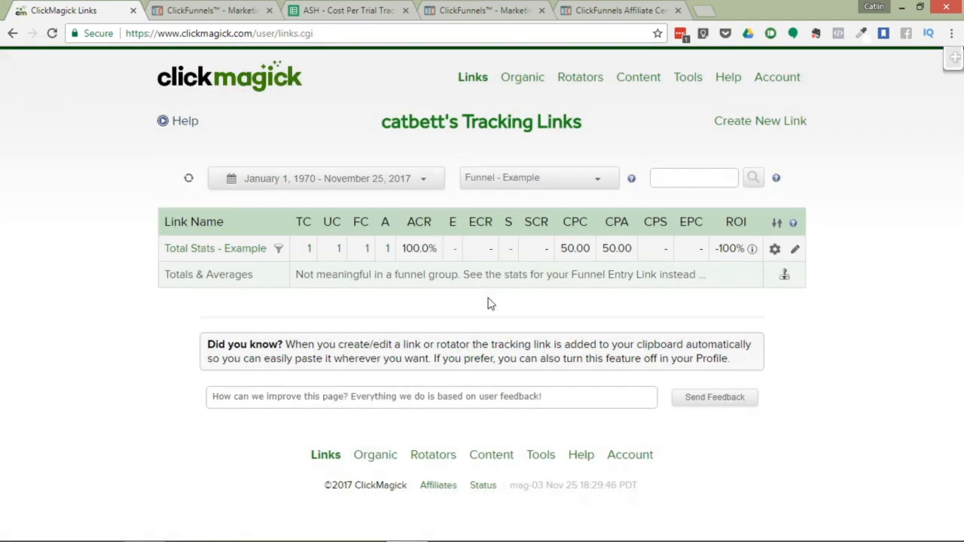
left_click(775, 250)
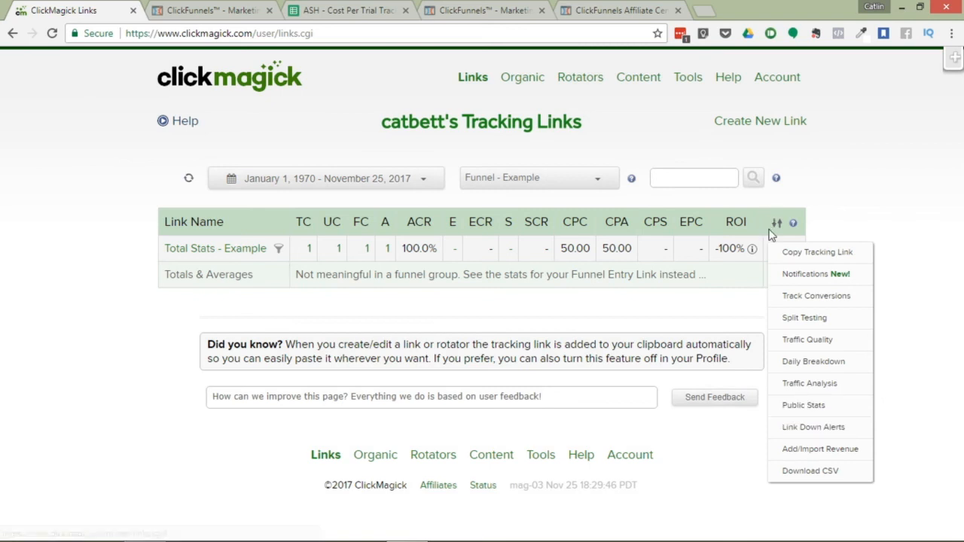
left_click(829, 448)
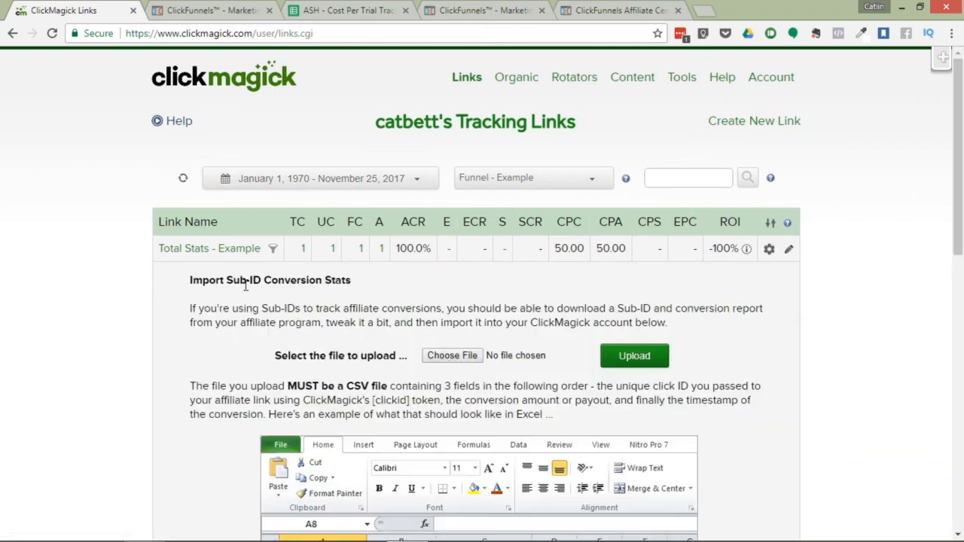
Step: Set the manual total revenue of the "Total Stats - Example" link to $38.80
scroll(527, 316, "down", 8)
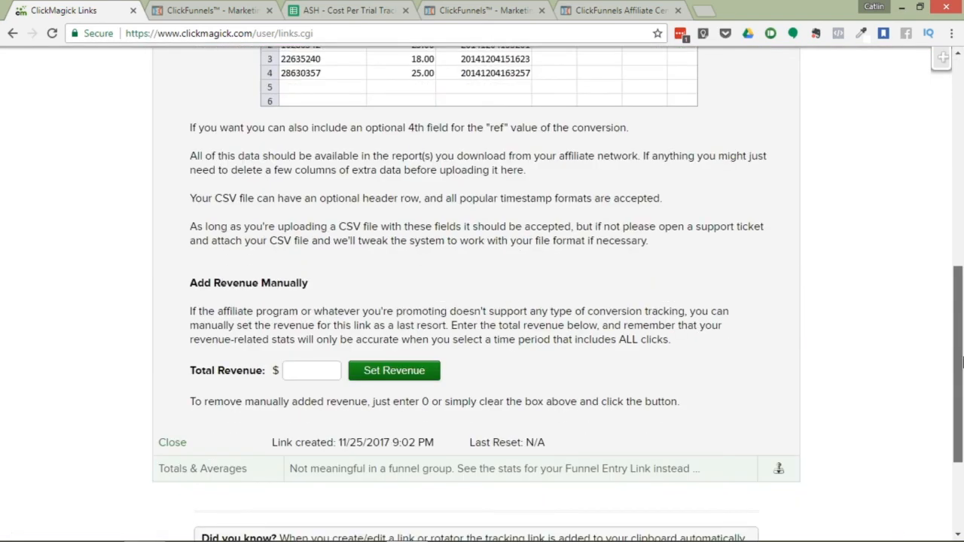
left_click(305, 280)
type("38.80")
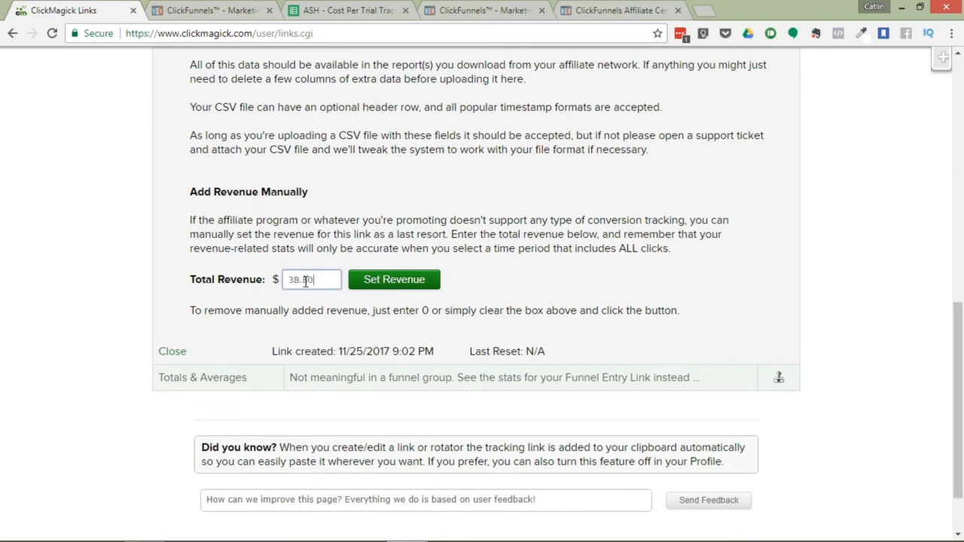
left_click(404, 280)
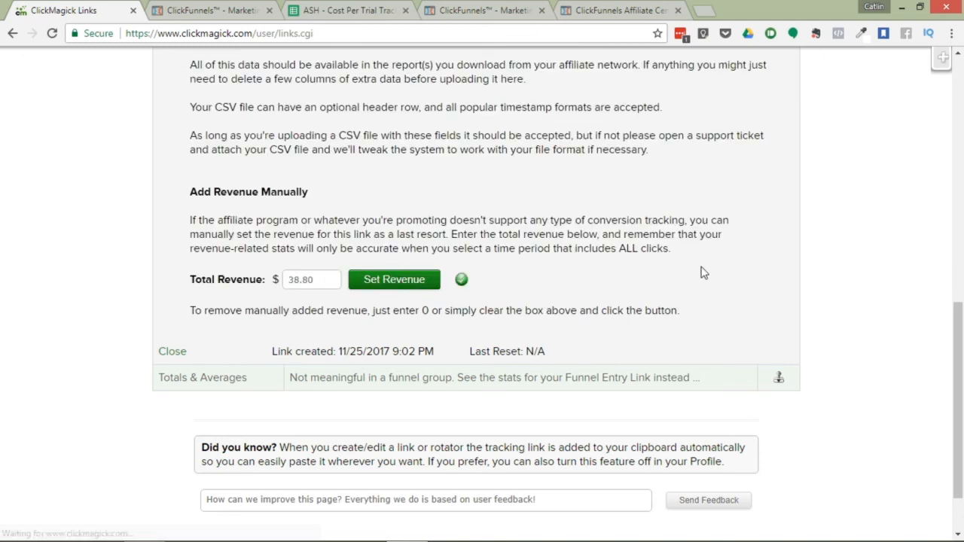
scroll(960, 167, "up", 3)
scroll(961, 167, "up", 4)
scroll(961, 226, "down", 7)
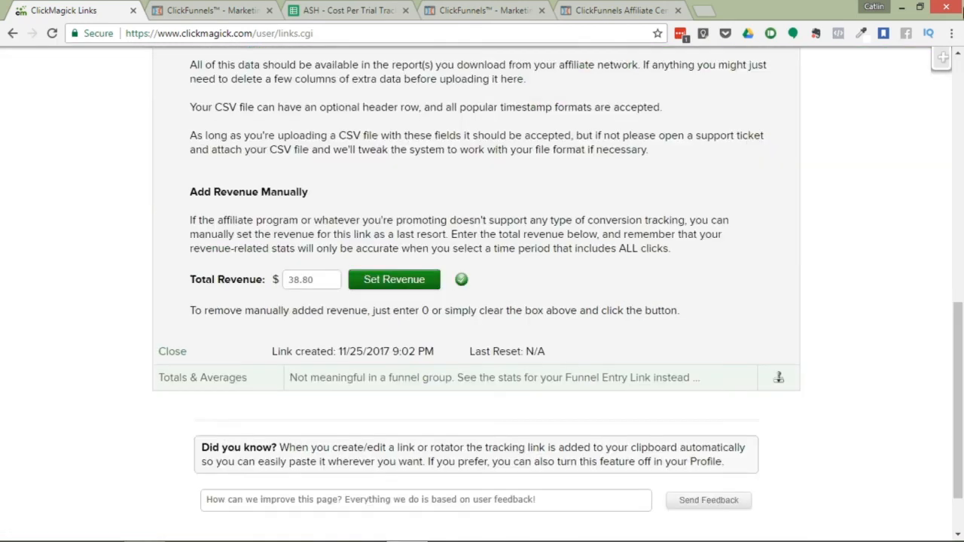
scroll(962, 157, "up", 8)
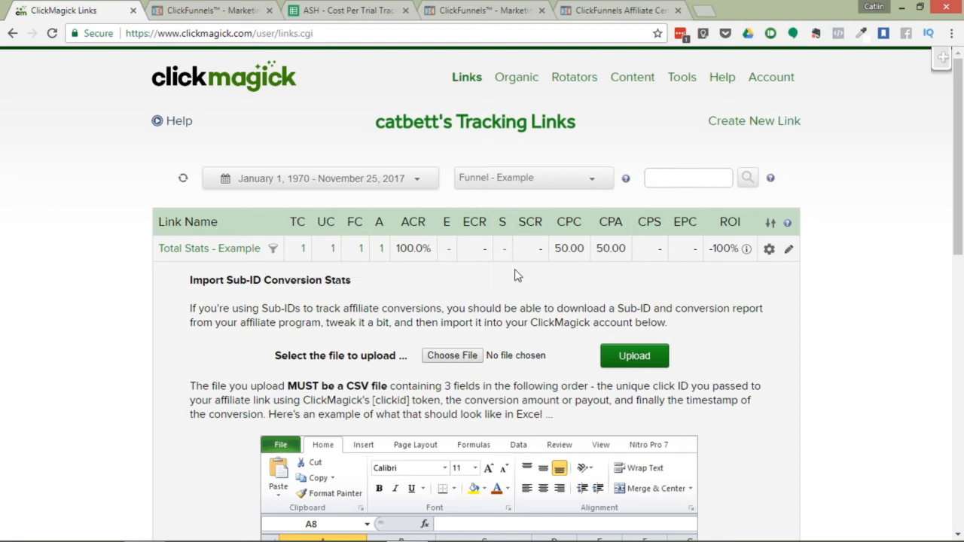
Step: Reopen Add/Import Revenue for the "Total Stats - Example" link and set its manual total revenue to $77.60
left_click(769, 250)
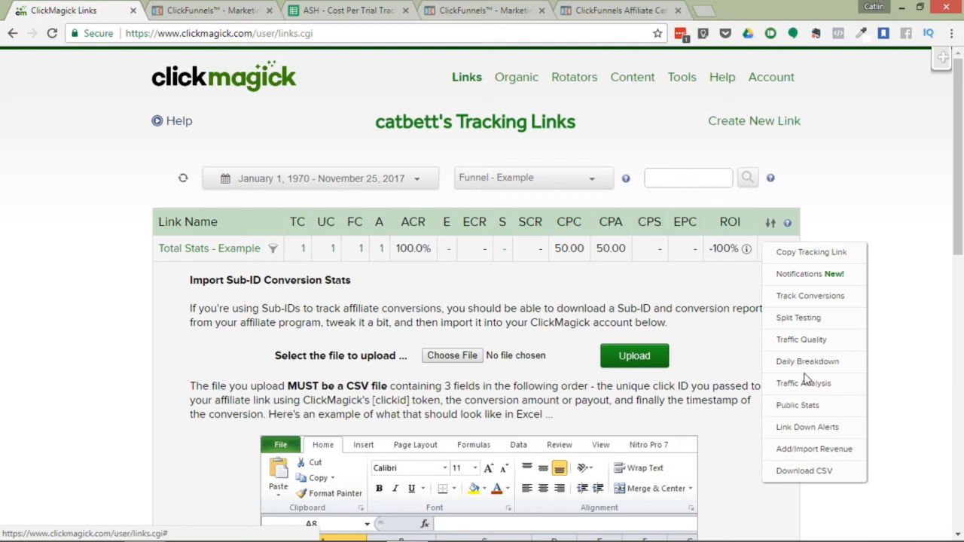
left_click(832, 449)
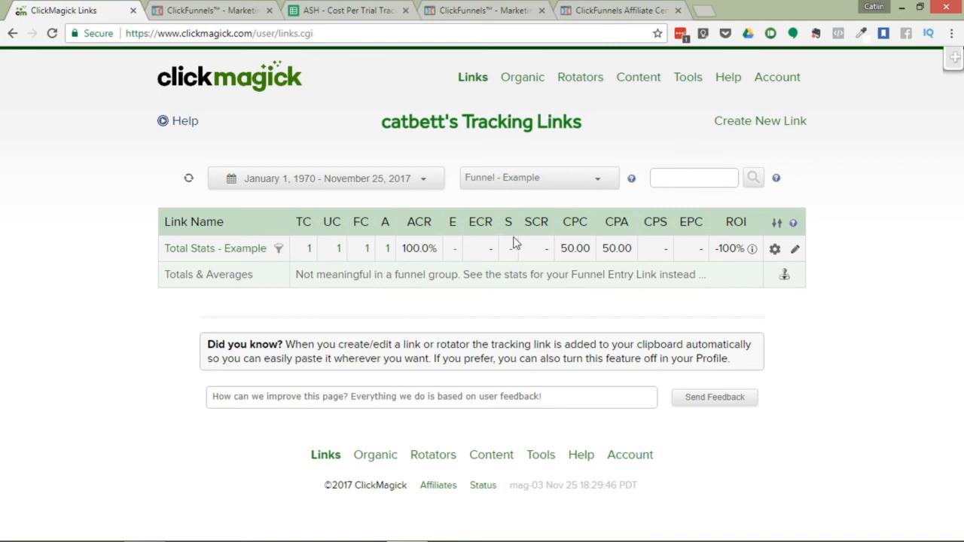
left_click(774, 249)
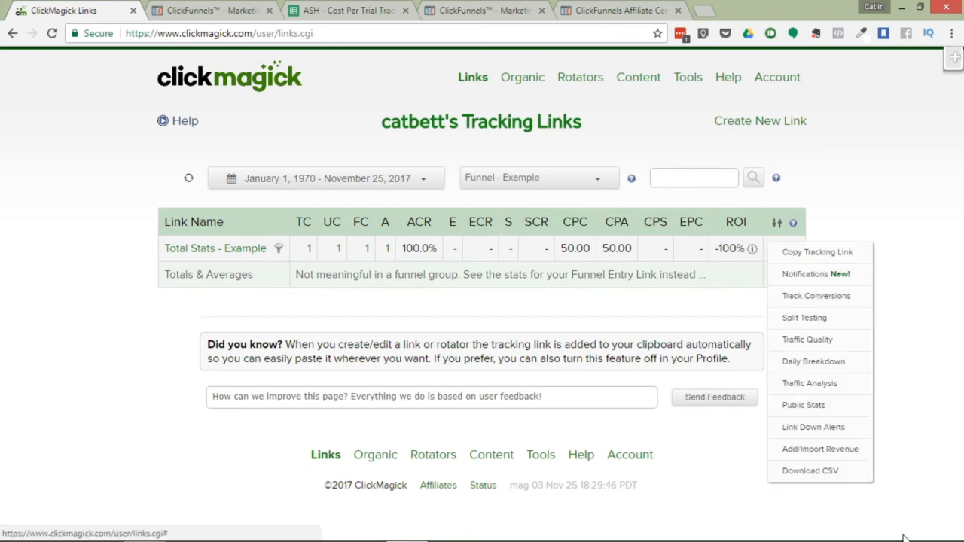
left_click(843, 450)
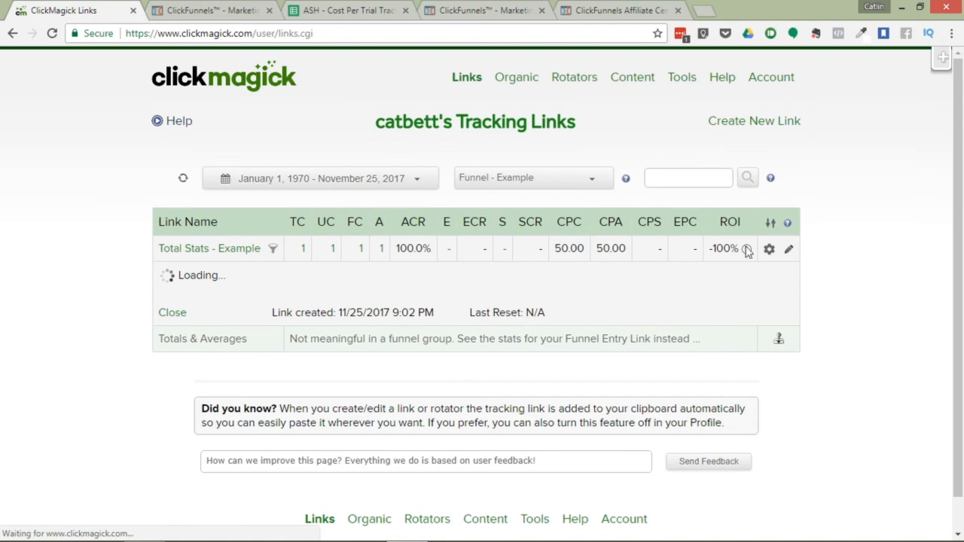
left_click_drag(960, 139, 960, 339)
double_click(332, 380)
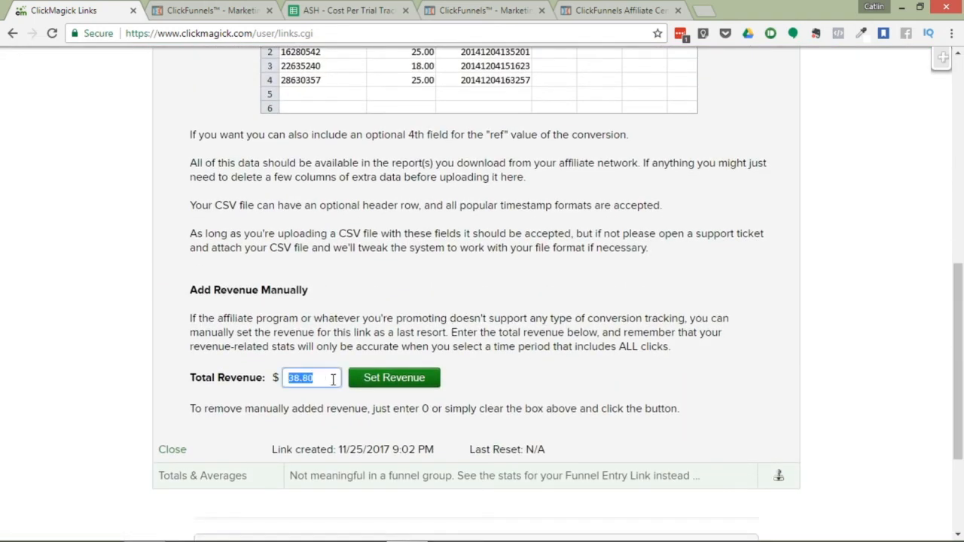
type("77.60")
left_click(392, 377)
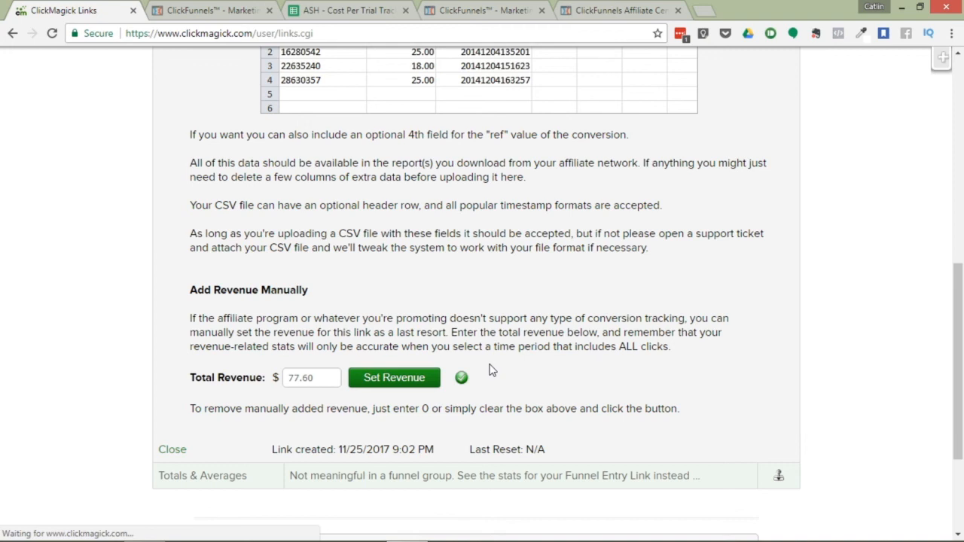
Step: Refresh the "Funnel - Example" stats and view the cost, revenue and profit breakdown of the Total Stats link
left_click_drag(958, 355, 958, 136)
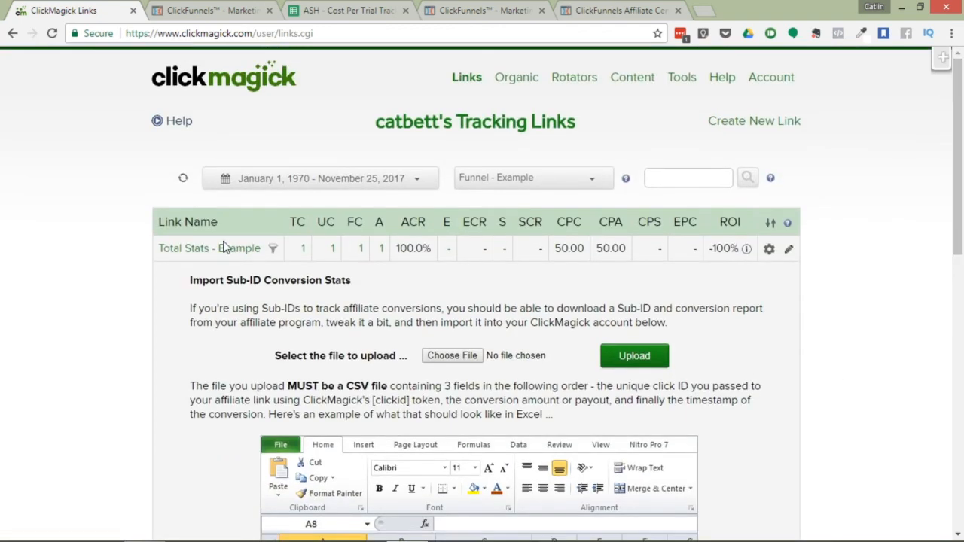
left_click(183, 180)
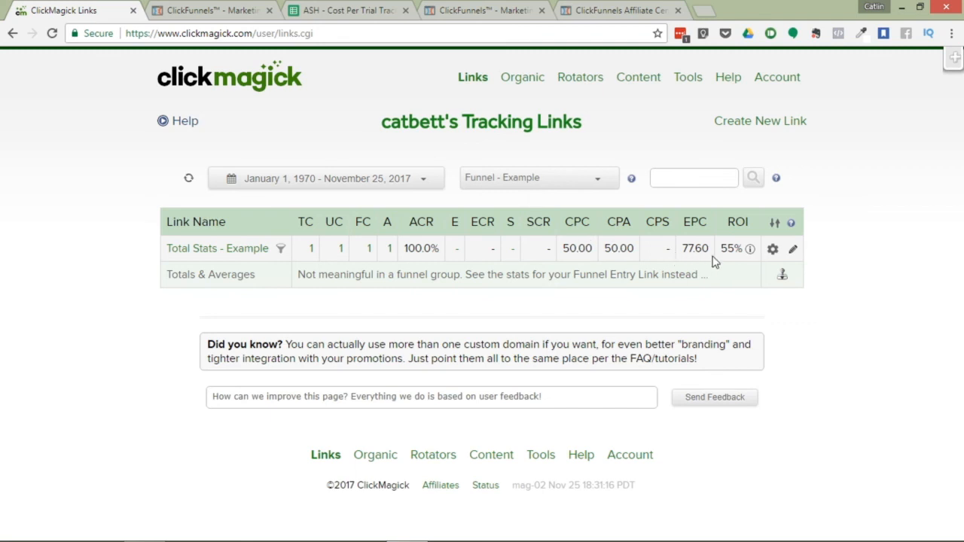
mouse_move(752, 250)
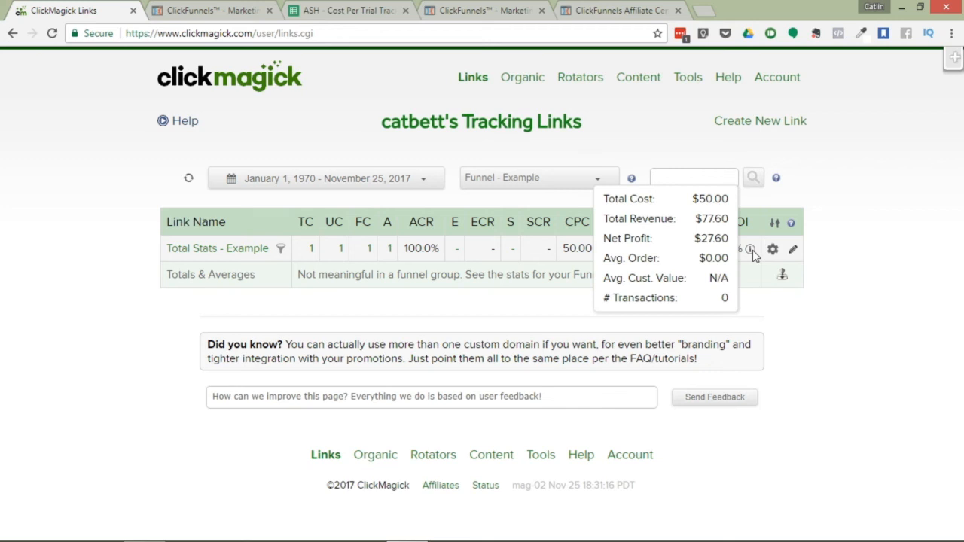
left_click(907, 314)
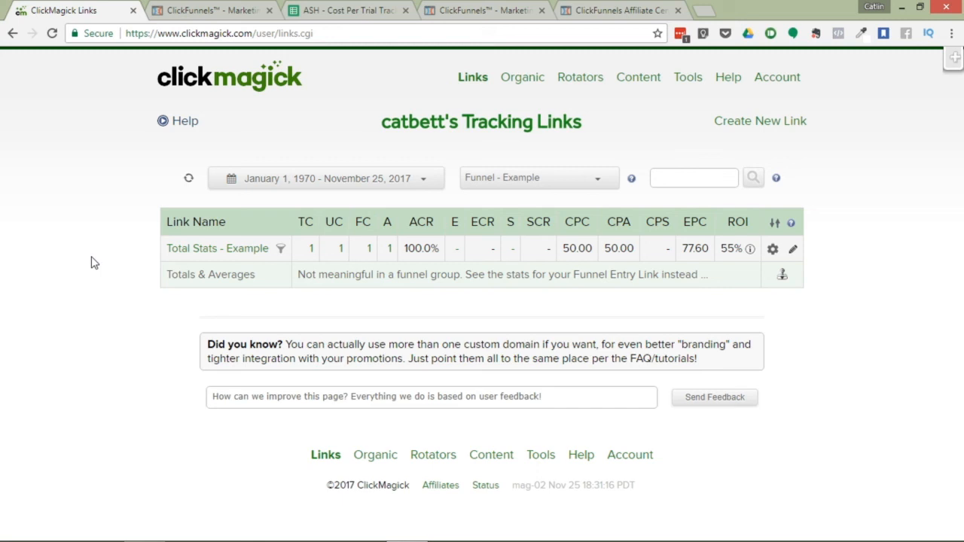
Step: Filter the tracking links to the Other Links sub-group of "Funnel - Example" and check the funnel's Thank You step in ClickFunnels
left_click(504, 177)
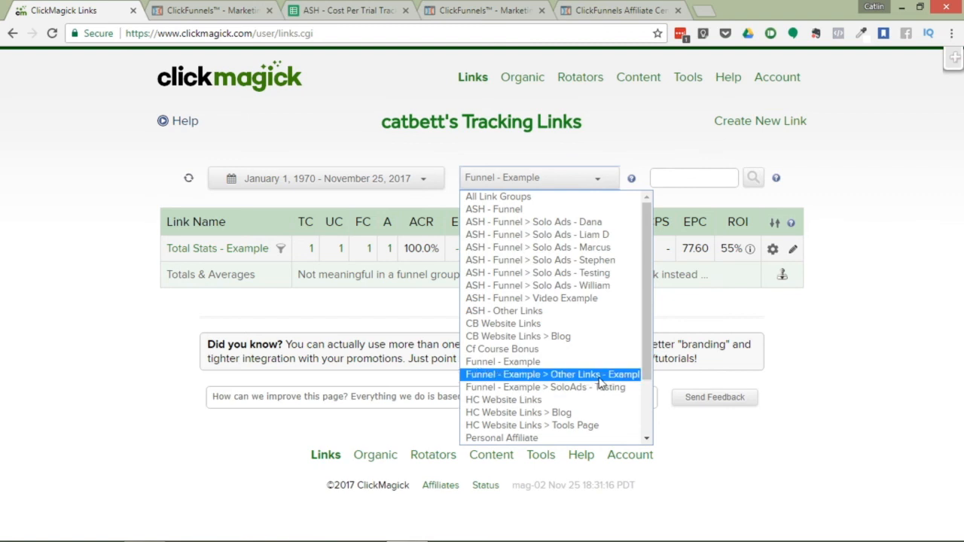
left_click(550, 377)
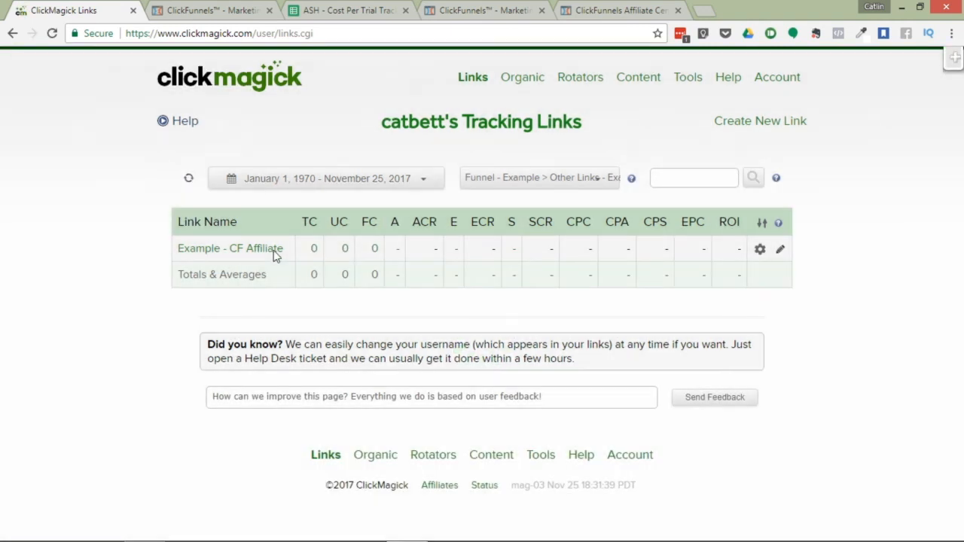
left_click(194, 10)
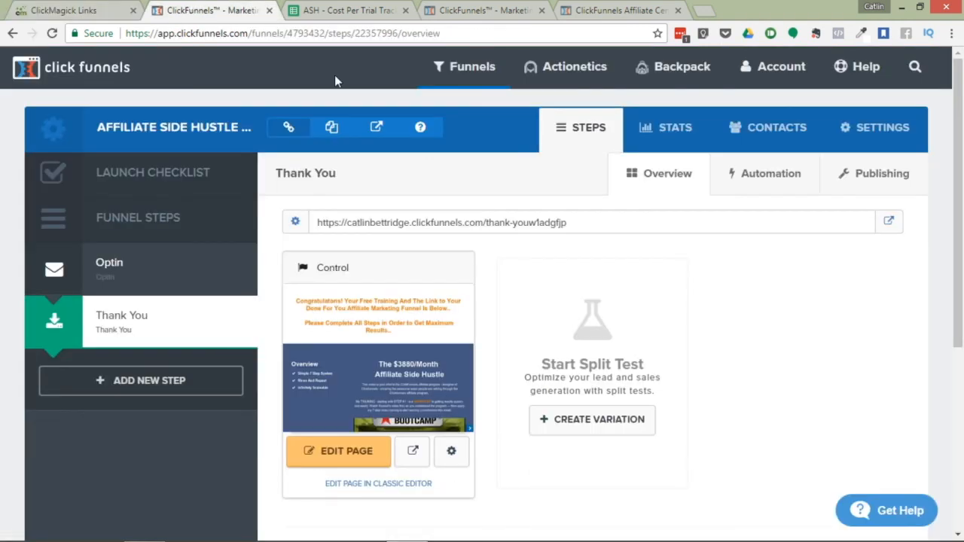
left_click(71, 10)
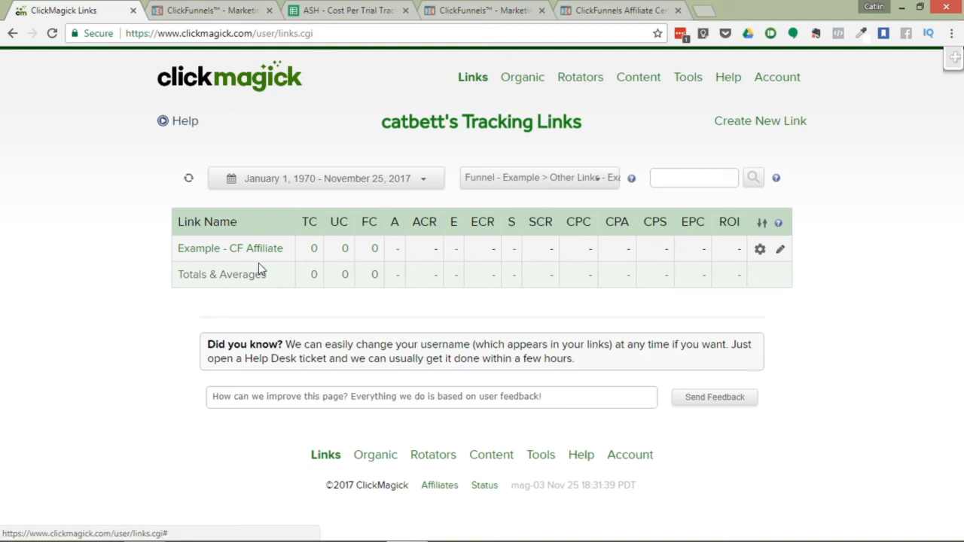
left_click(184, 8)
left_click(100, 8)
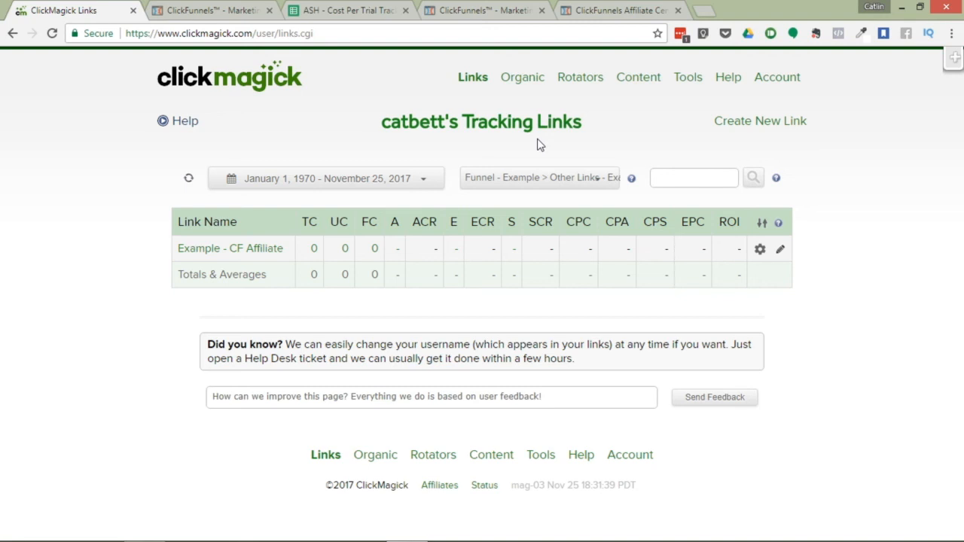
Step: Filter the tracking links to the "Personal Affiliate" group and review the settings of the "Etison - Dot Com Secrets" link
left_click(525, 178)
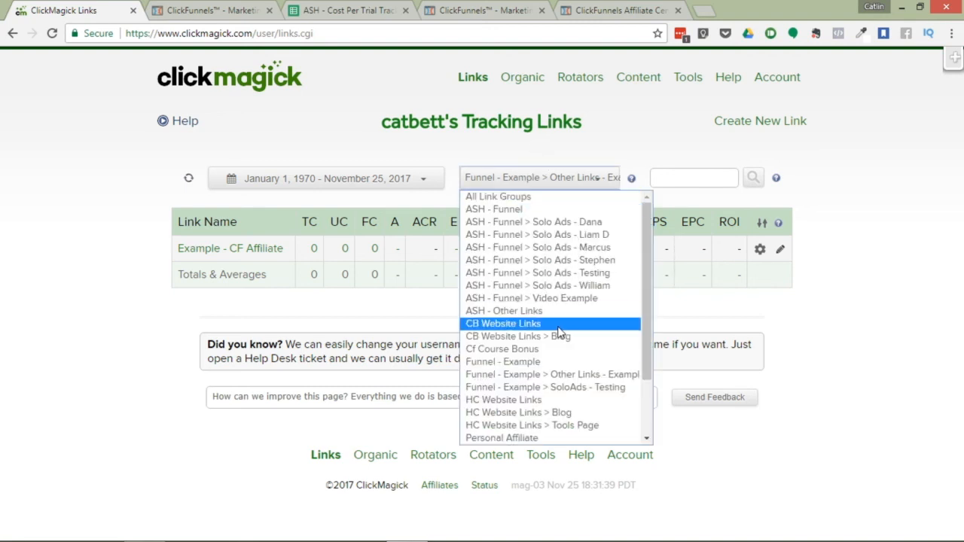
left_click(500, 438)
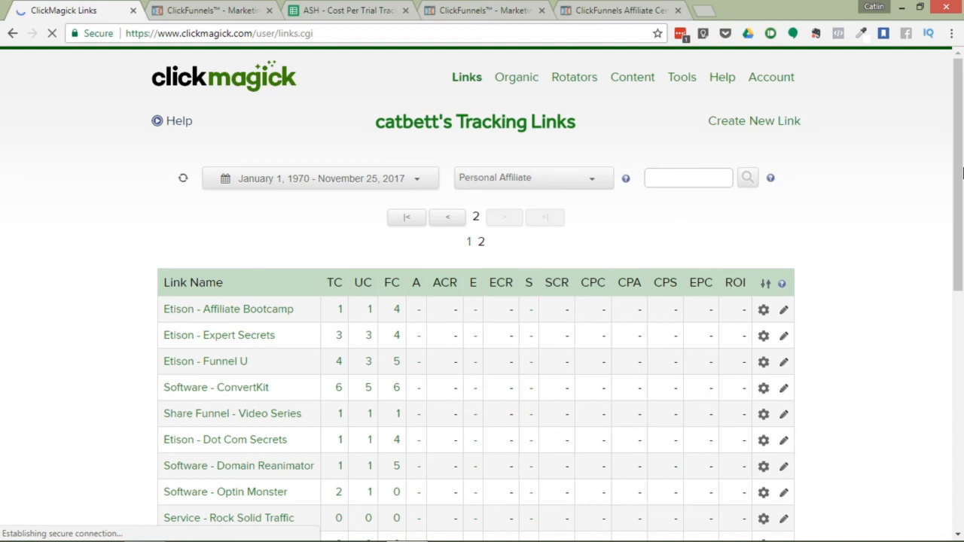
left_click_drag(963, 179, 962, 294)
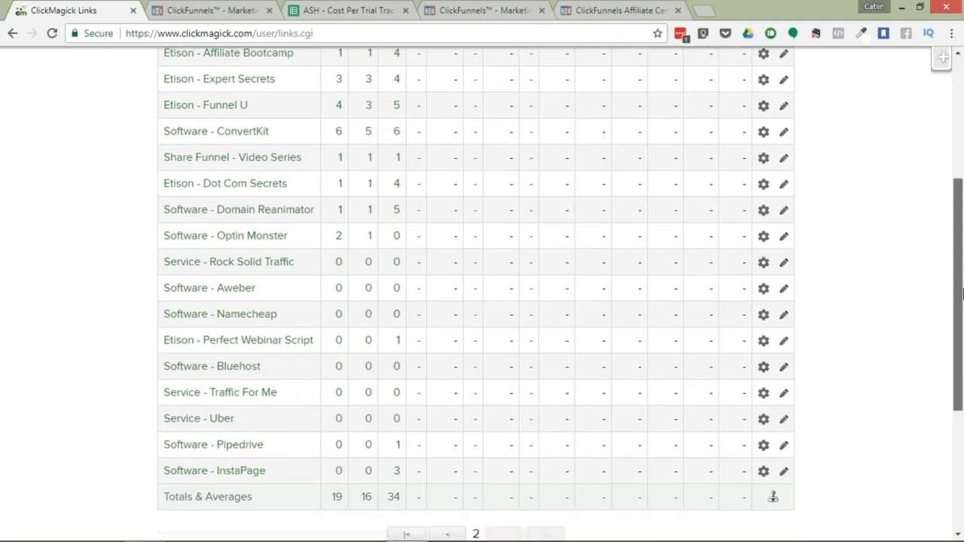
left_click(228, 188)
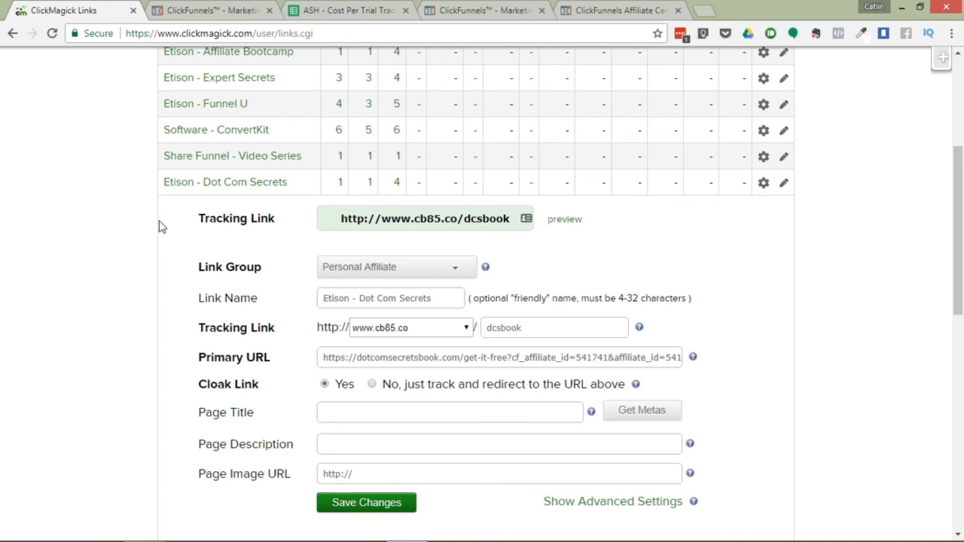
left_click_drag(960, 197, 961, 340)
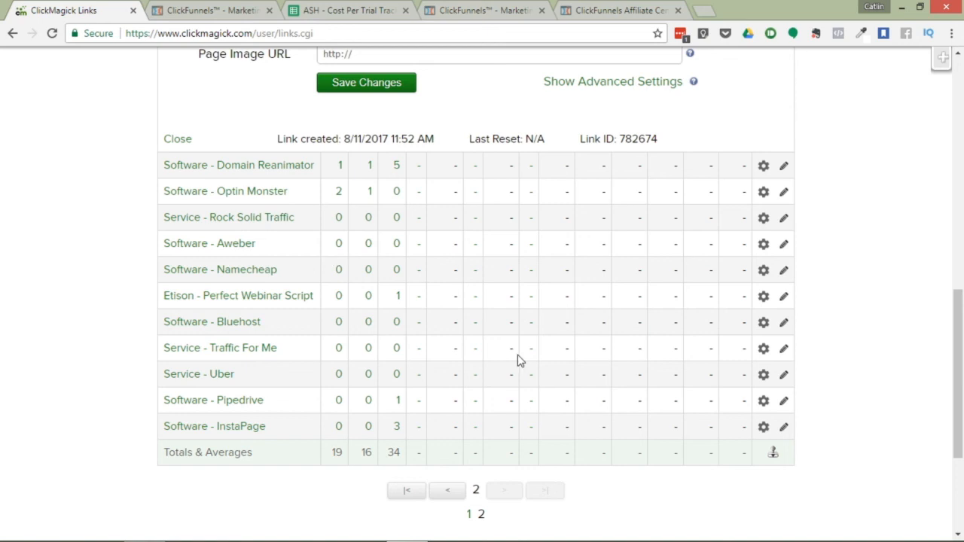
Step: Review the settings of the "Service - Uber" link and open those of the "Etison - Funnel U" link
left_click(210, 380)
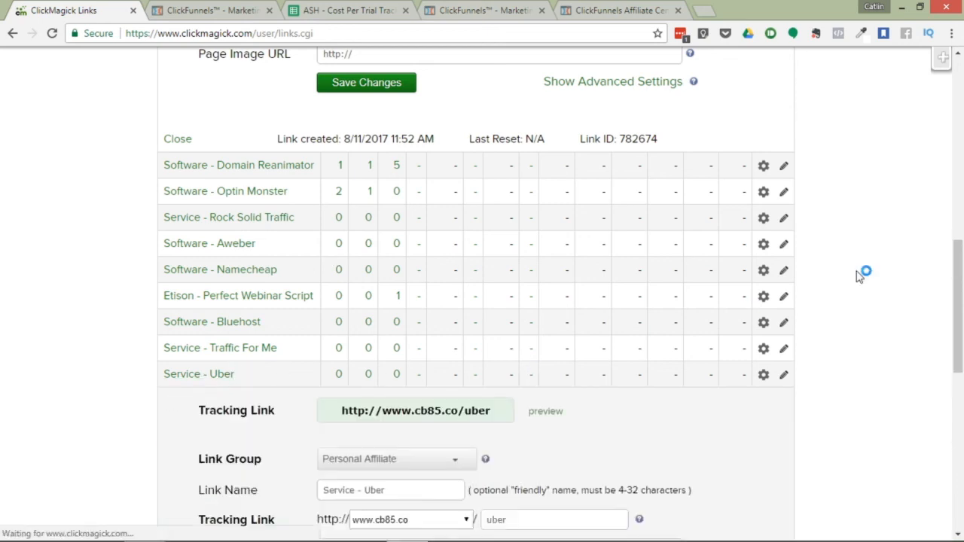
left_click_drag(960, 255, 961, 344)
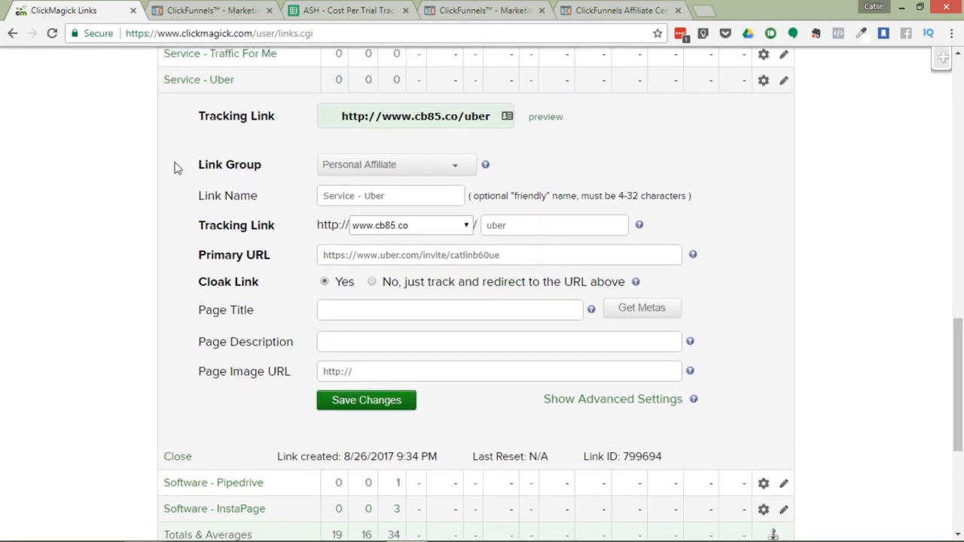
left_click_drag(961, 385, 960, 169)
left_click(520, 341)
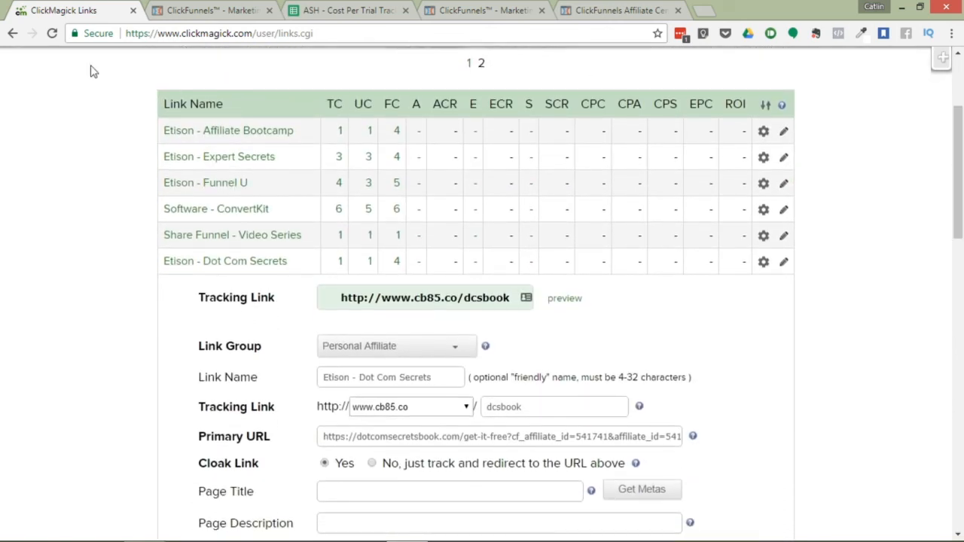
left_click(216, 187)
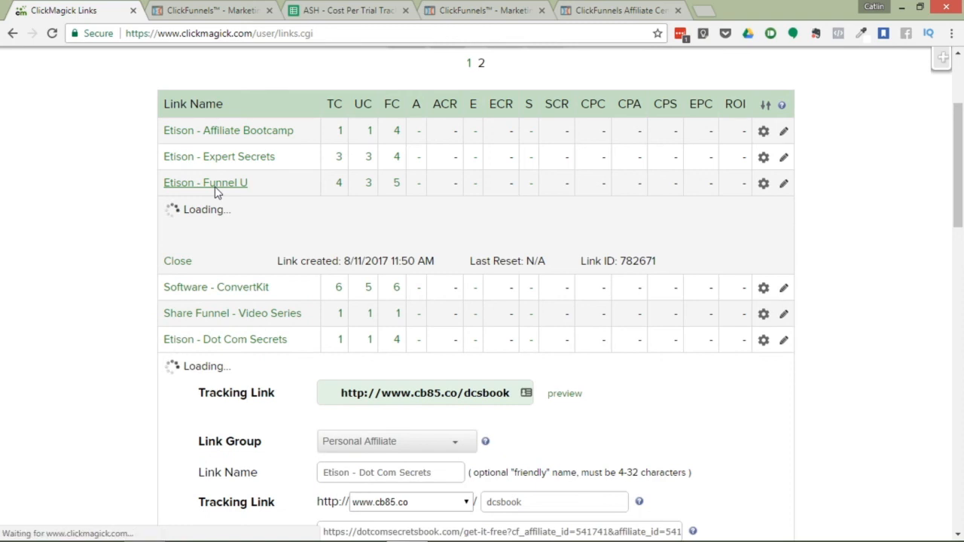